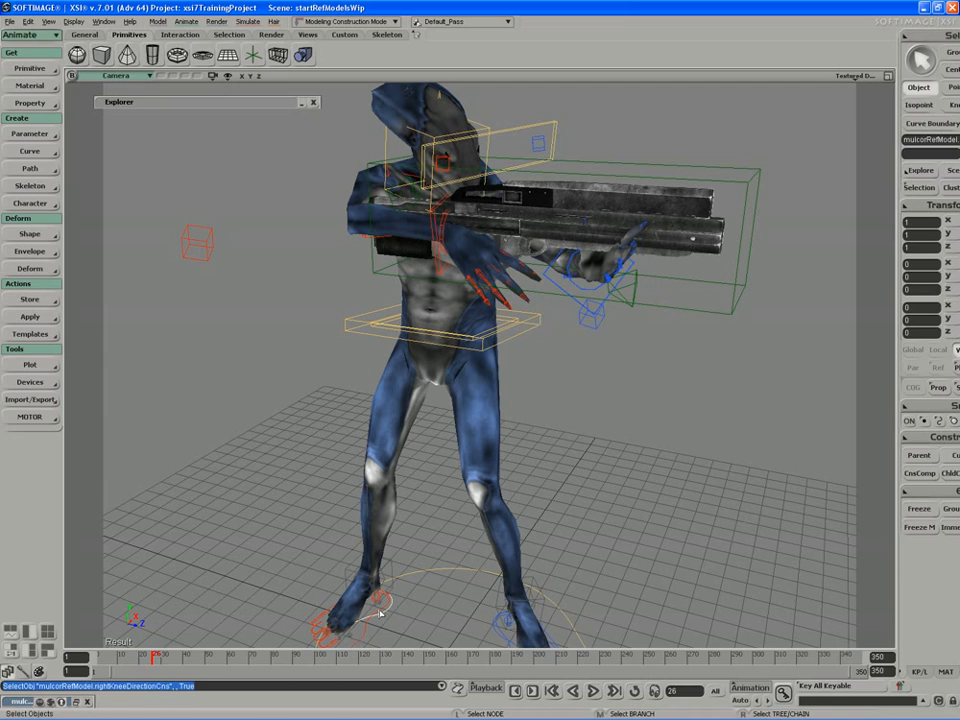
Step: Examine the character's foot and hip controls and the held rifle from several angles
click(383, 614)
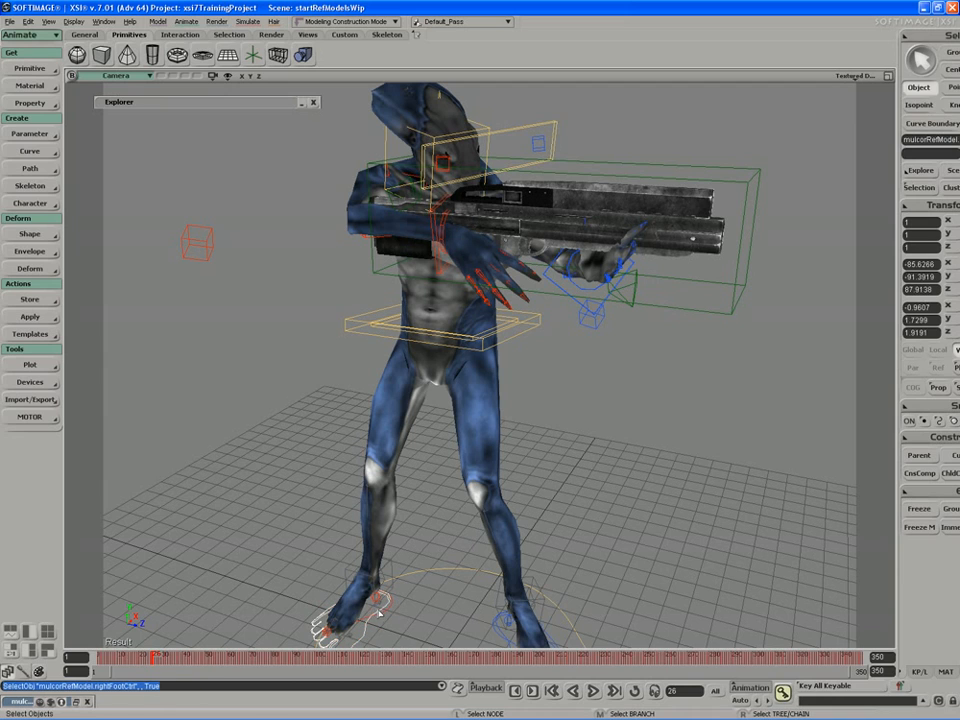
click(381, 333)
key(s)
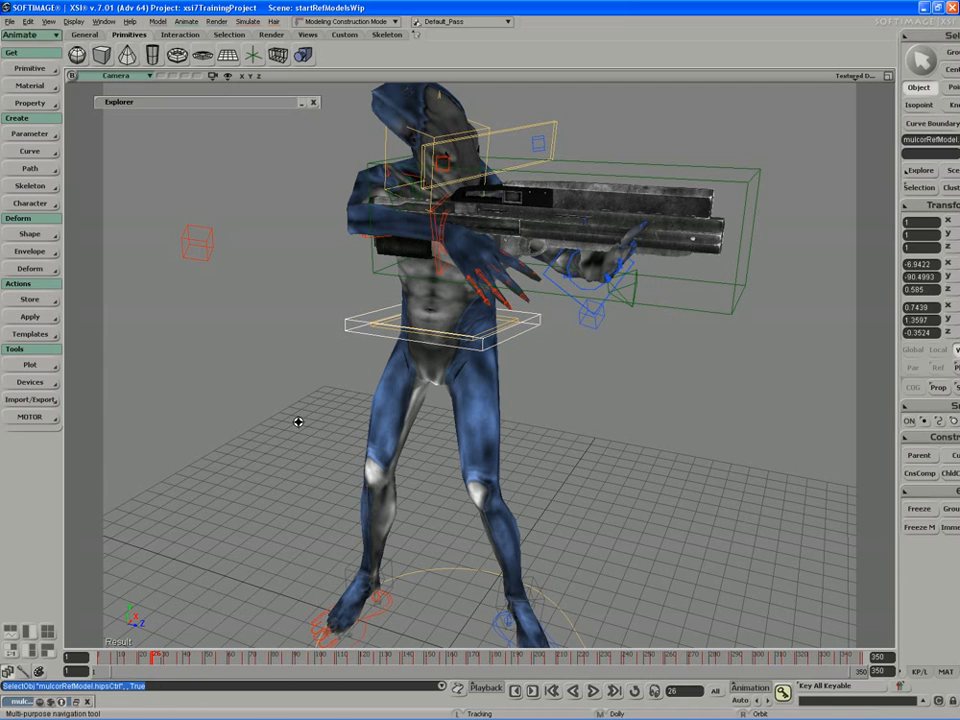
right_drag(298, 420, 293, 388)
key(space)
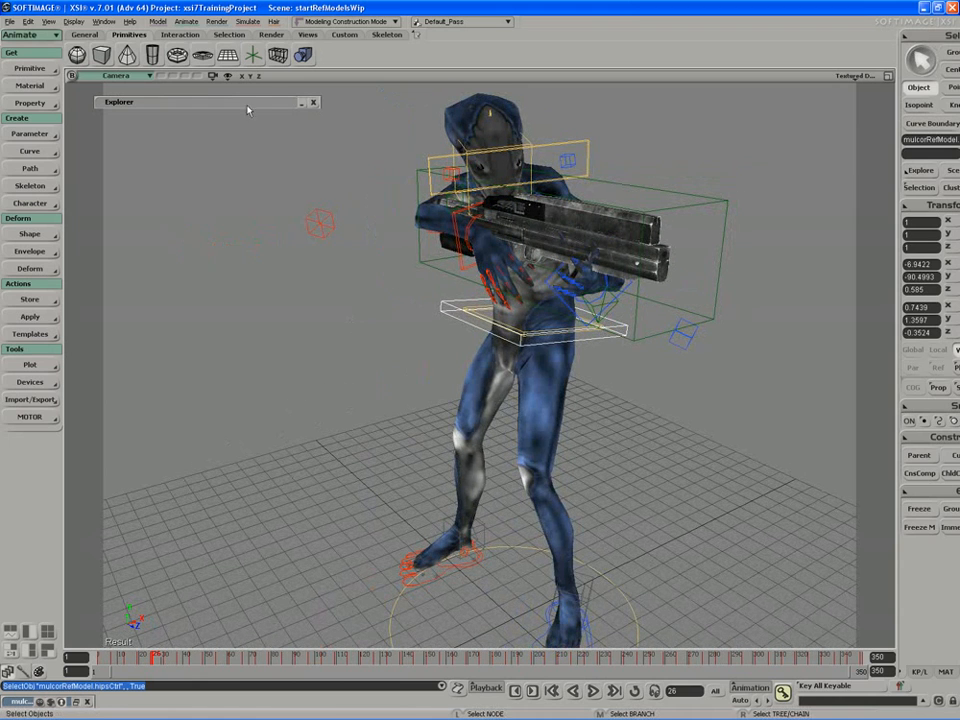
drag(248, 106, 242, 105)
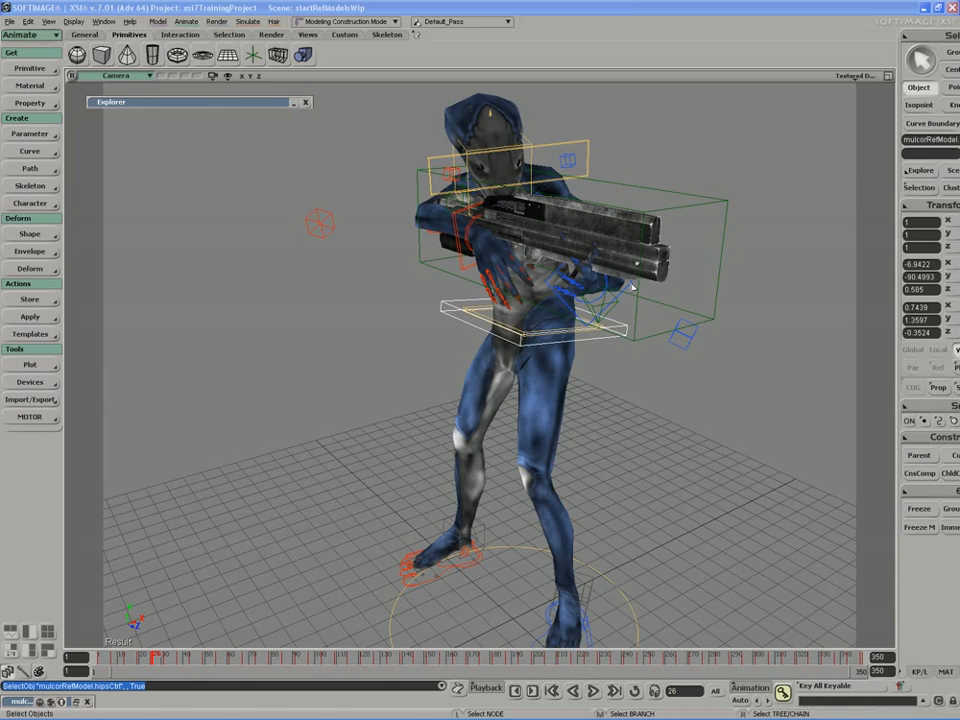
key(s)
mouse_move(420, 329)
right_down()
mouse_move(454, 326)
mouse_move(408, 333)
right_up()
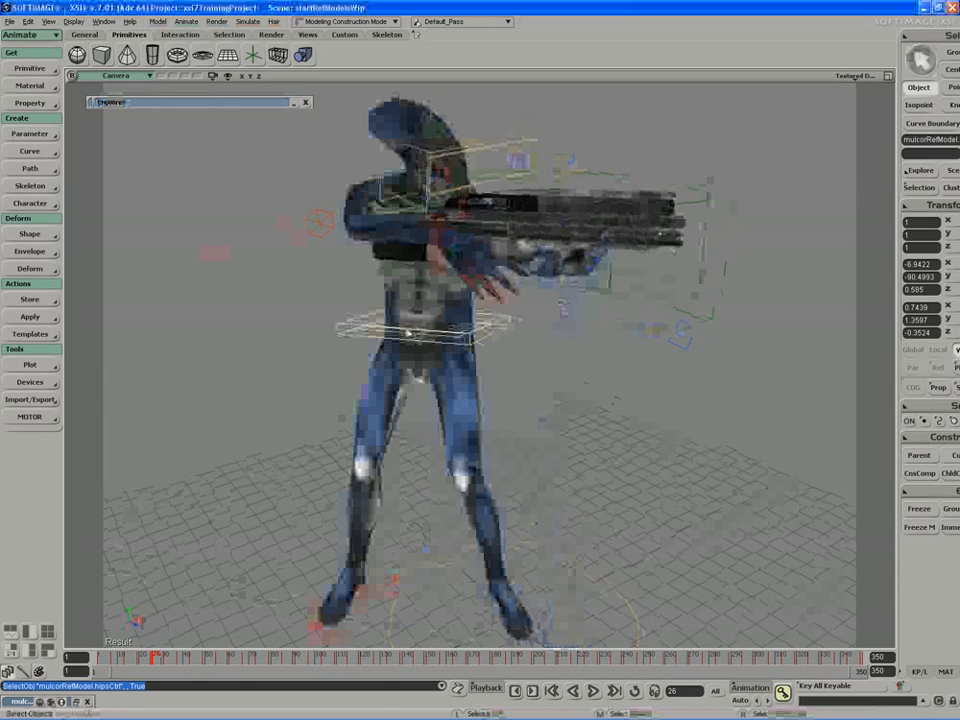
drag(203, 104, 186, 97)
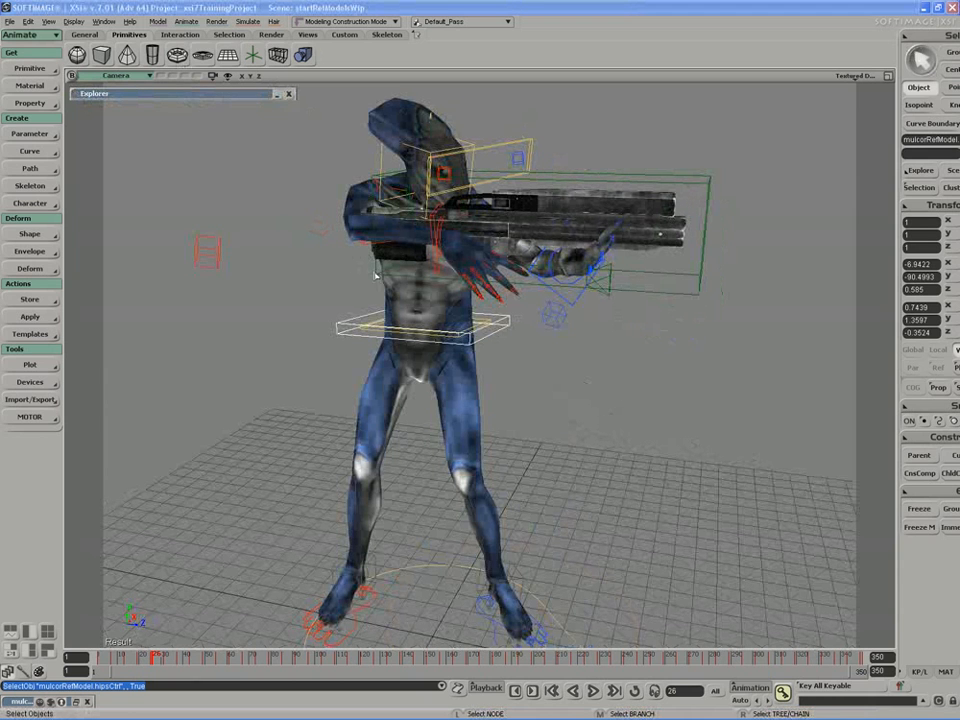
right_drag(375, 267, 356, 259)
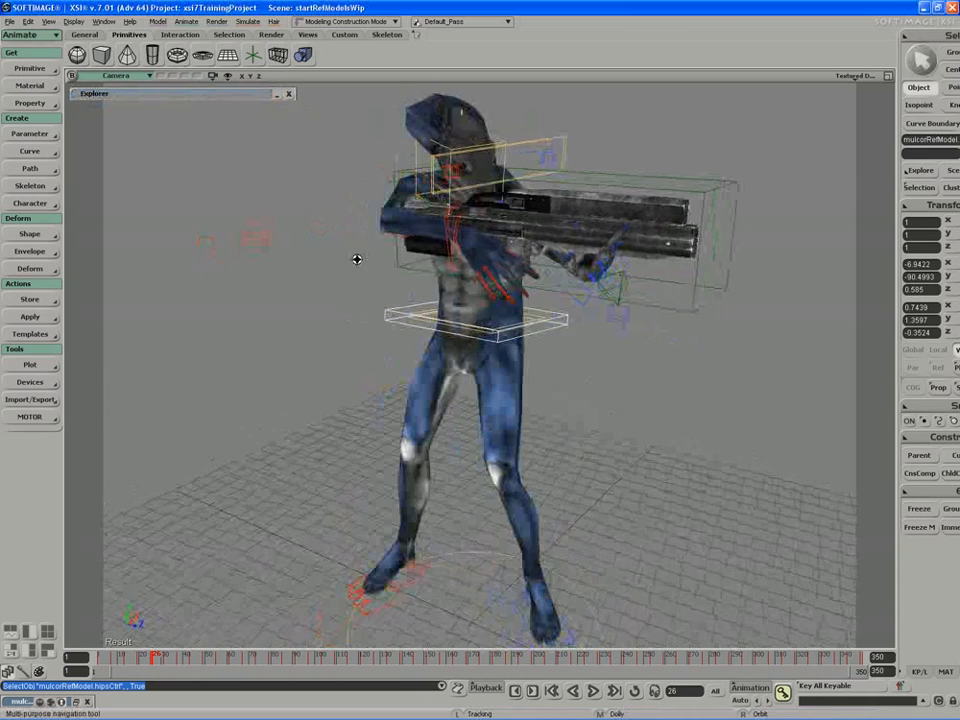
right_drag(445, 256, 456, 240)
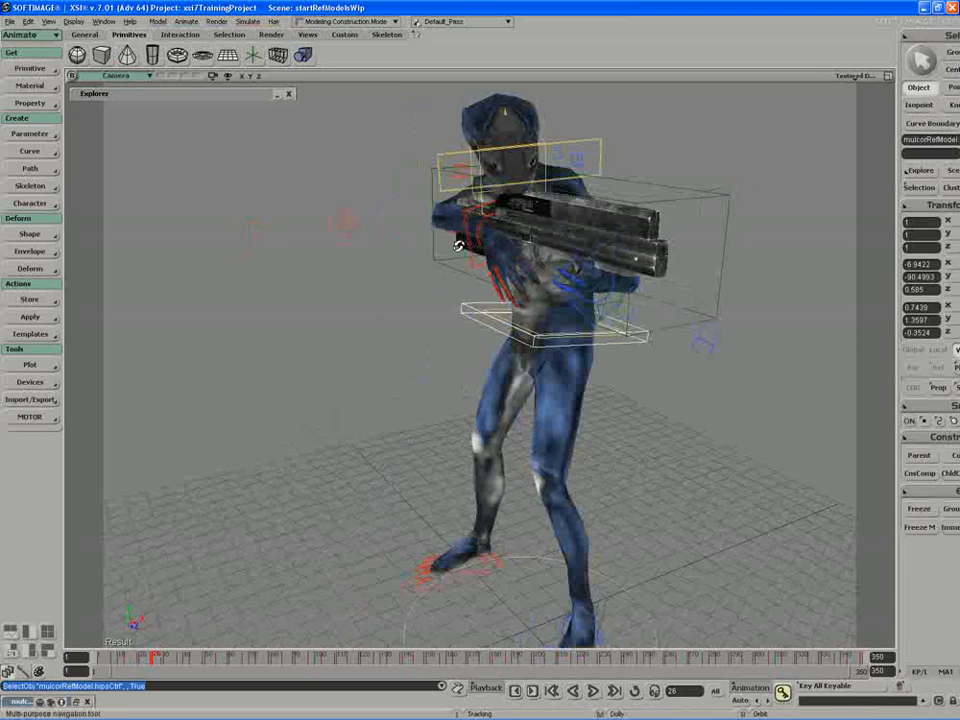
Step: Display the camera view in wireframe and select the rifle's rightHand null
click(845, 77)
click(849, 210)
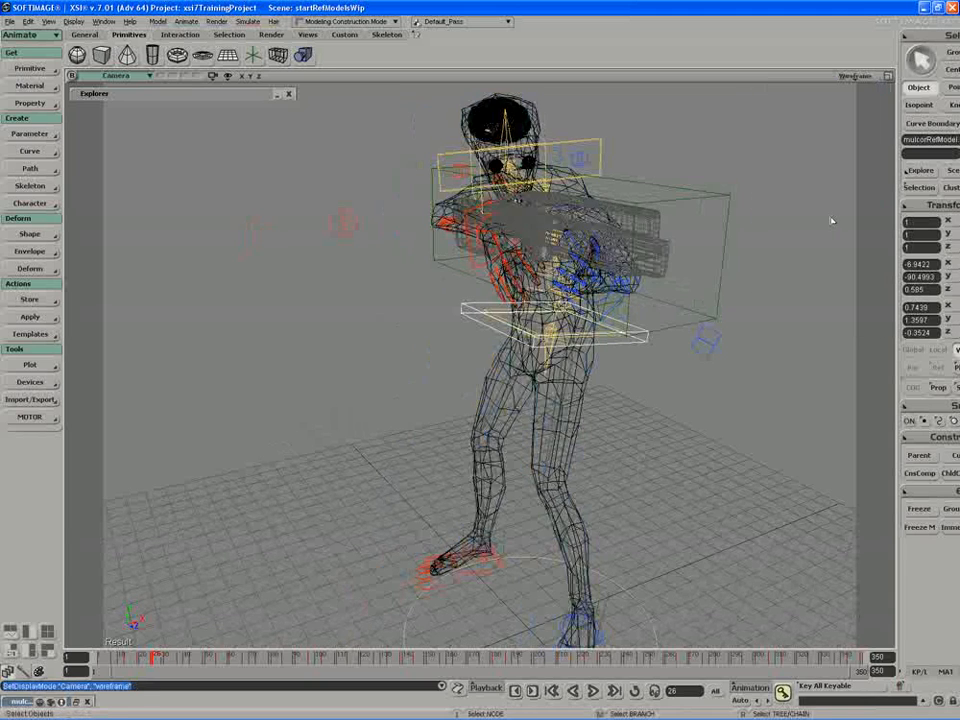
middle_click(736, 223)
right_drag(733, 224, 437, 213)
click(445, 196)
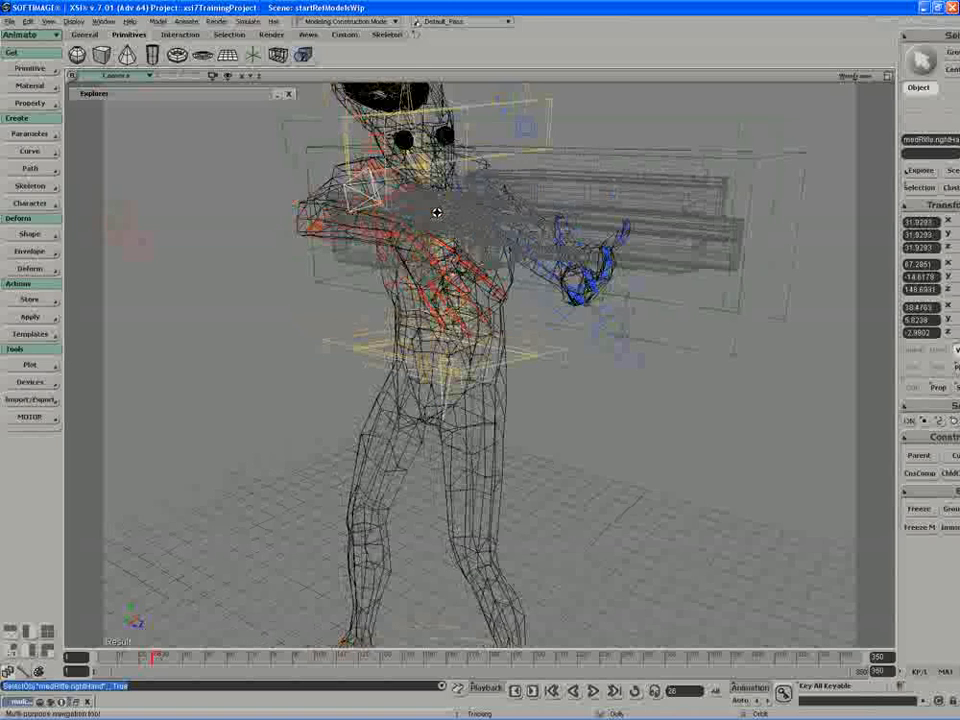
Step: Inspect the hands around the rifle in Textured Decal display and return the view to Wireframe
middle_click(859, 77)
drag(651, 180, 645, 205)
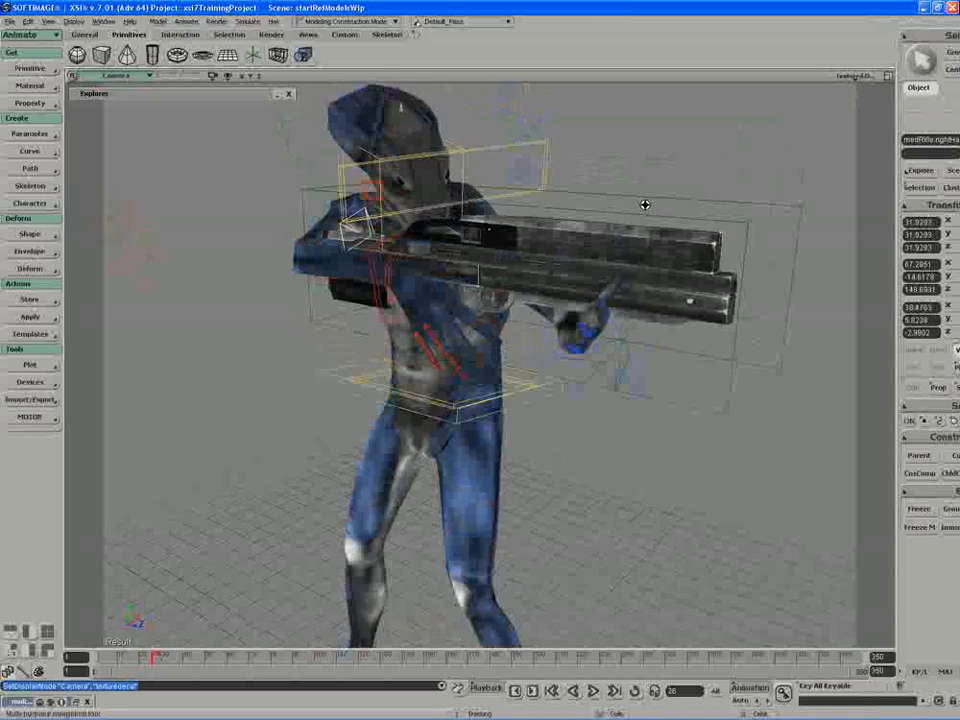
middle_drag(645, 205, 542, 251)
drag(542, 251, 590, 286)
click(857, 77)
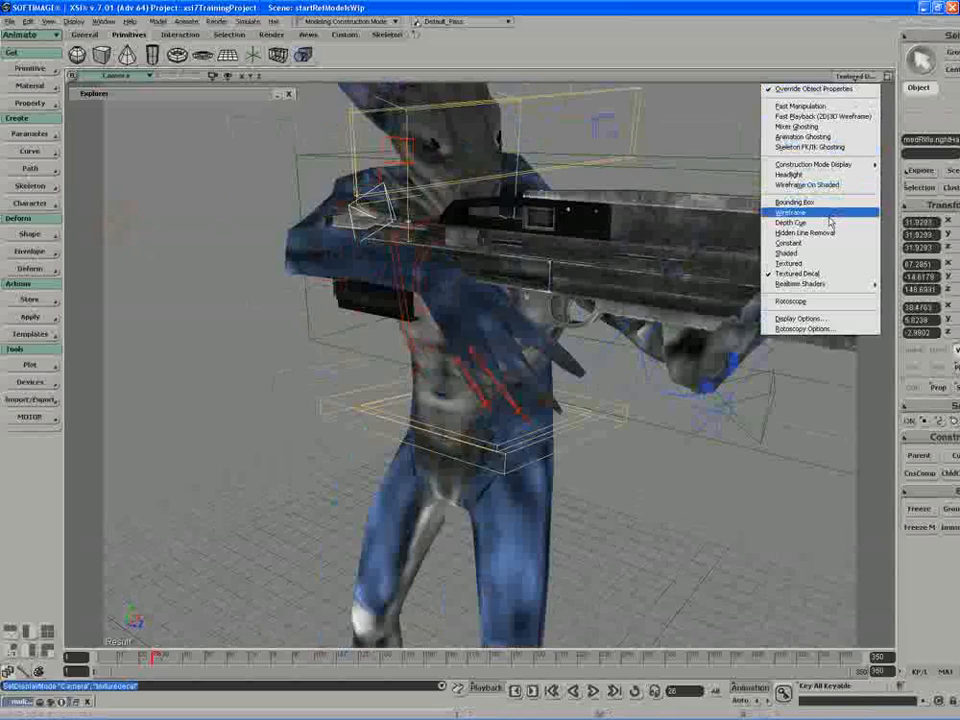
click(829, 222)
Step: Match all transforms of the rifle's rightHand null to the character's rightArmEff
middle_drag(710, 186, 841, 249)
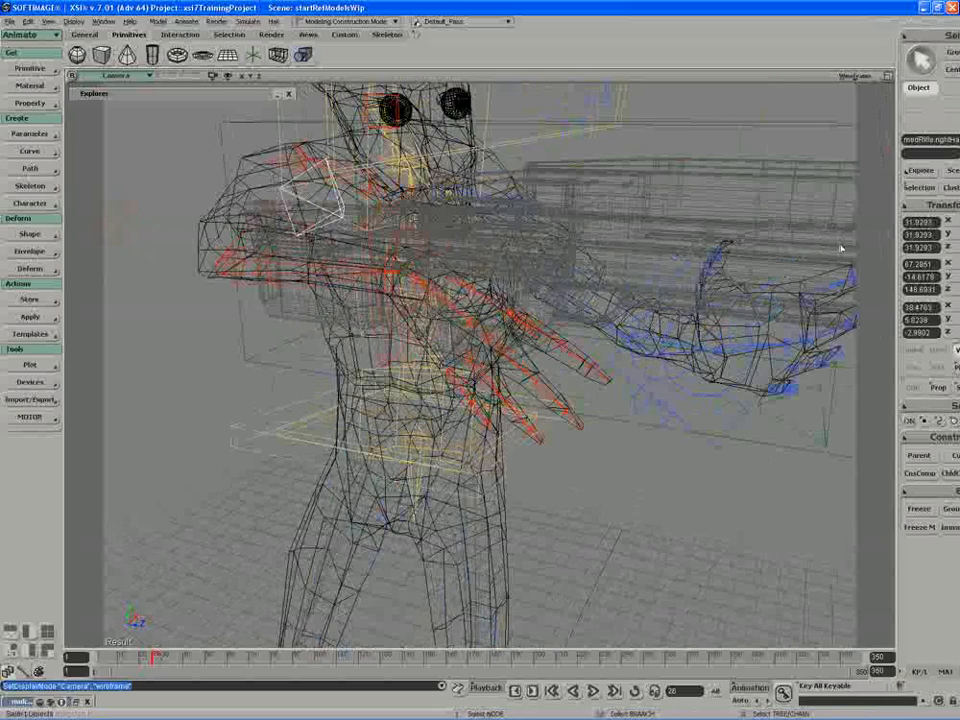
right_click(841, 249)
click(820, 376)
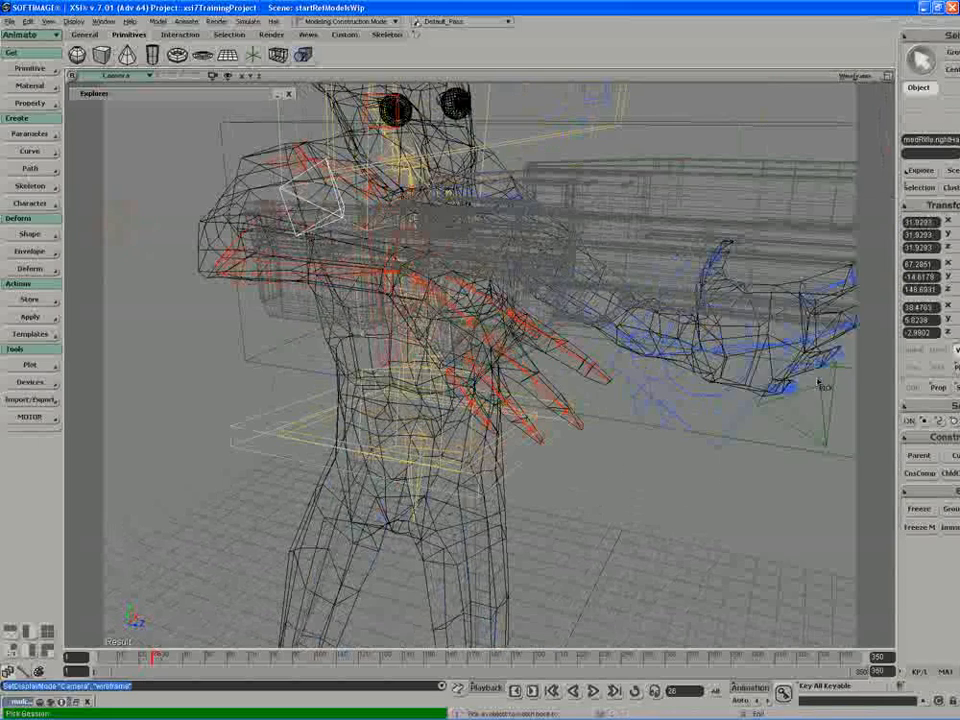
right_drag(488, 320, 425, 322)
click(373, 328)
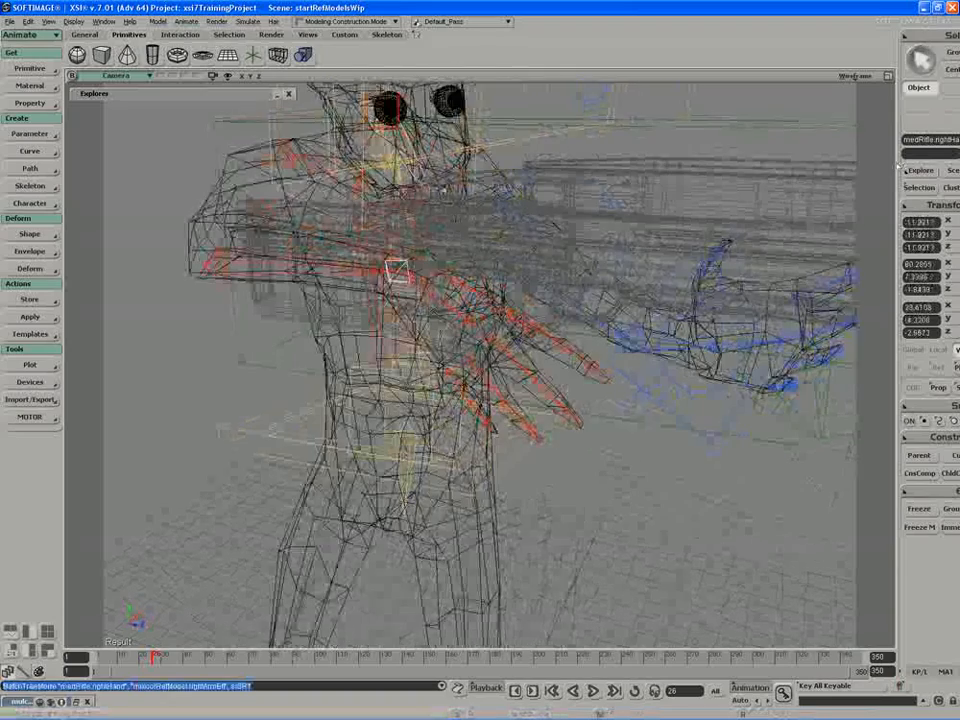
Step: Match the rotation of the rifle's rightHand null to the character's rightPalmBone
click(930, 205)
click(831, 396)
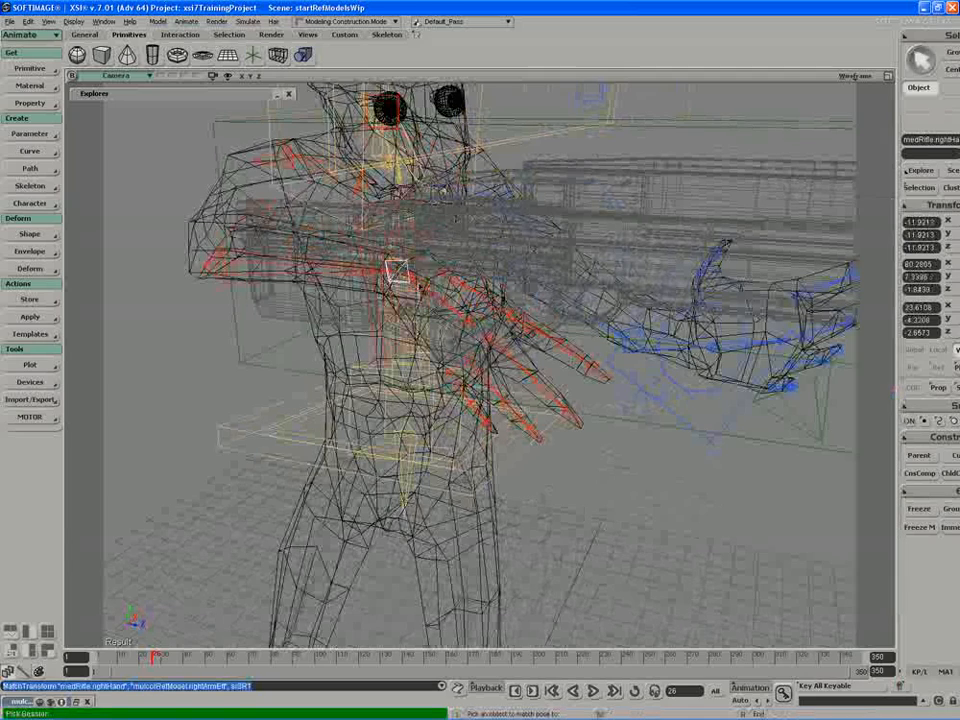
click(409, 280)
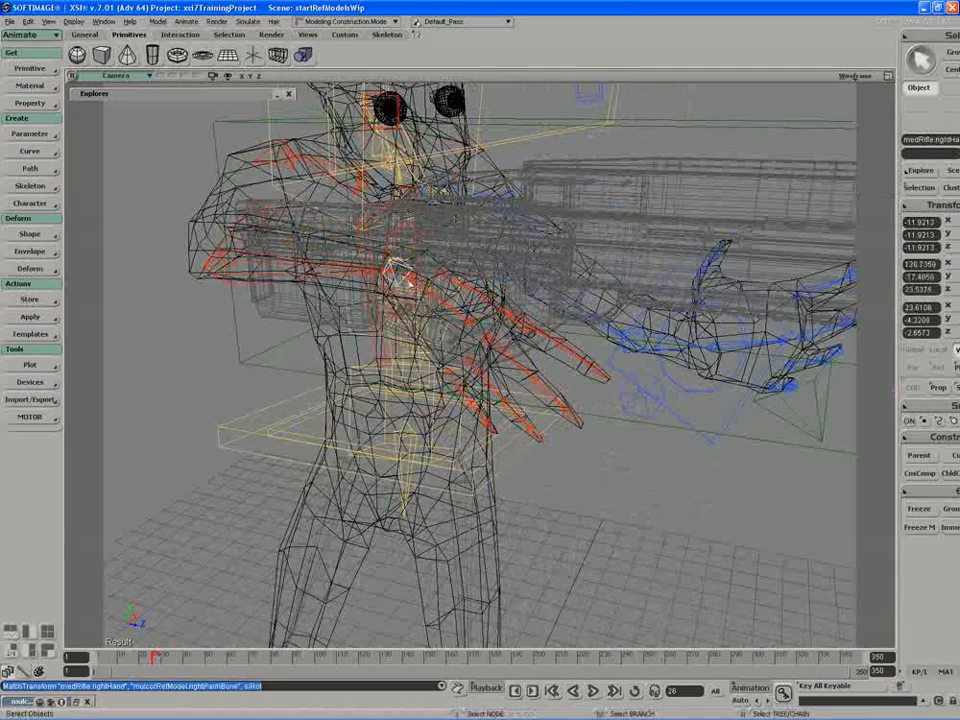
Step: Constrain the position of the character's rightArmEff to the rifle's rightHand null
right_drag(414, 266, 470, 240)
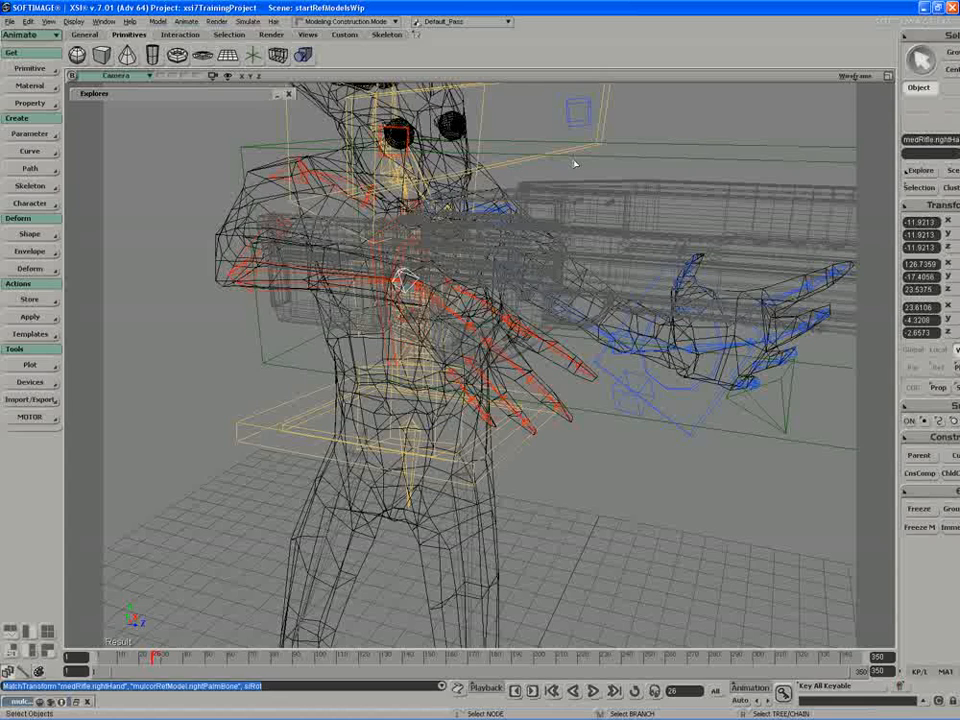
right_drag(575, 164, 430, 220)
click(420, 226)
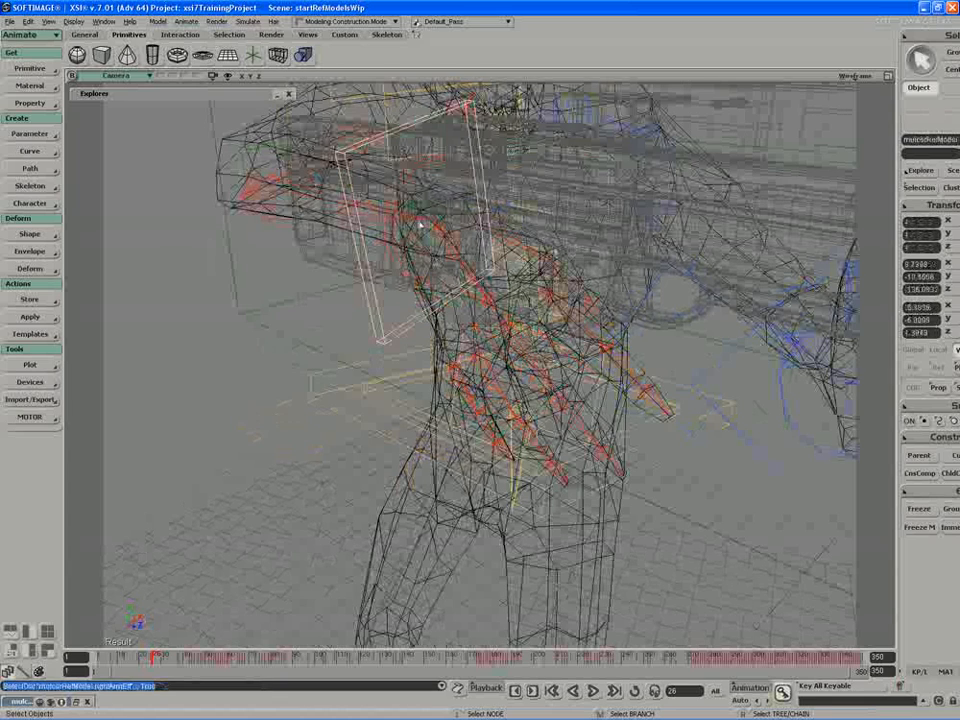
click(943, 437)
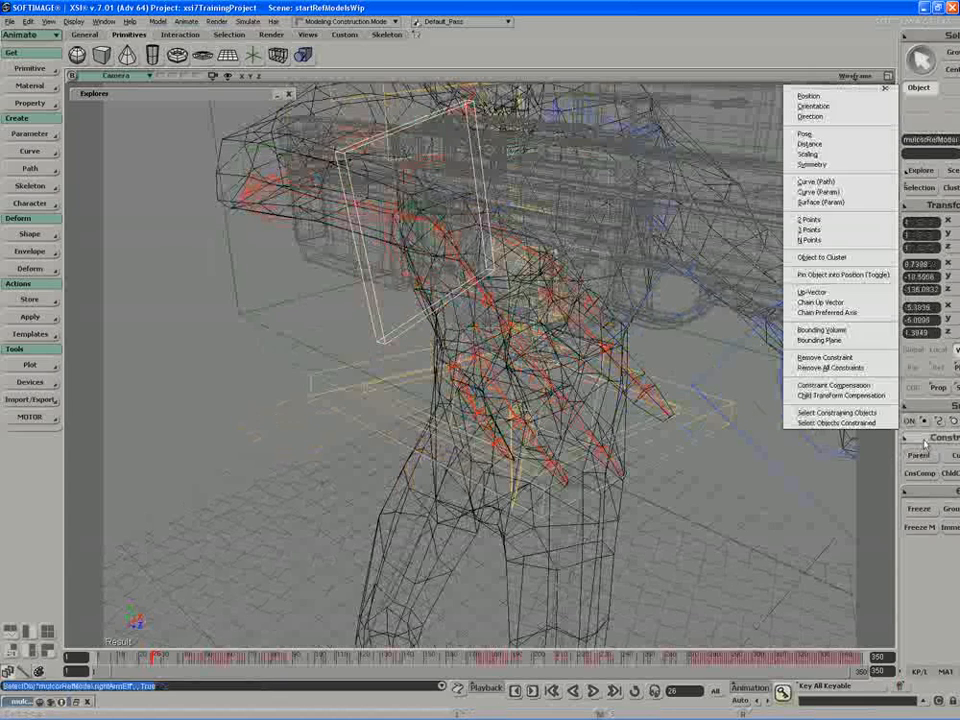
click(866, 94)
key(s)
right_drag(422, 232, 436, 234)
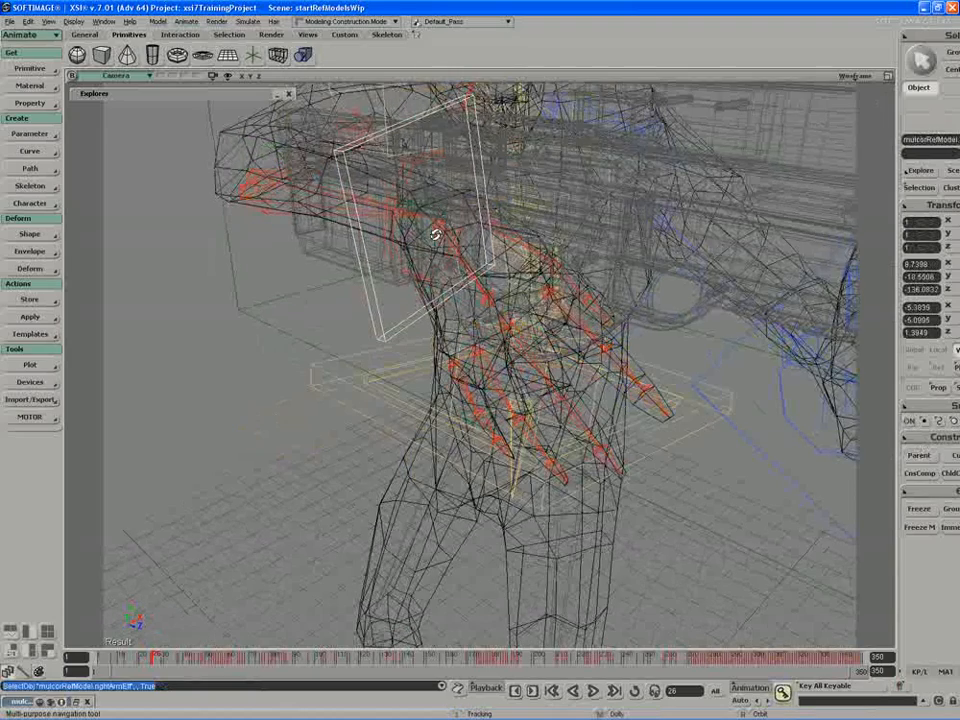
middle_drag(435, 234, 337, 342)
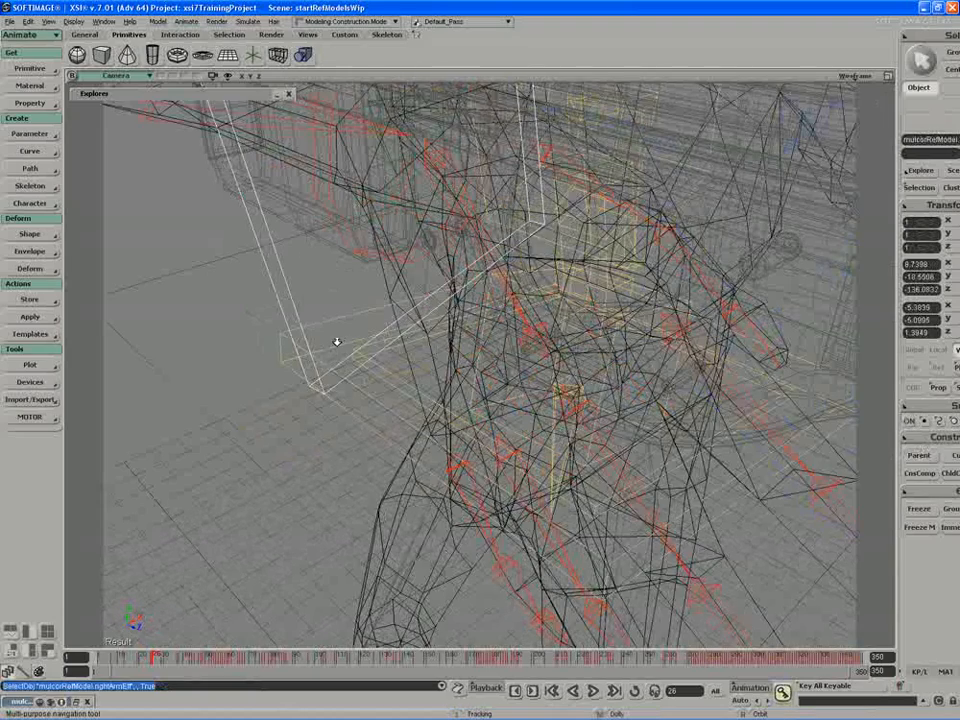
right_drag(337, 342, 390, 155)
click(441, 189)
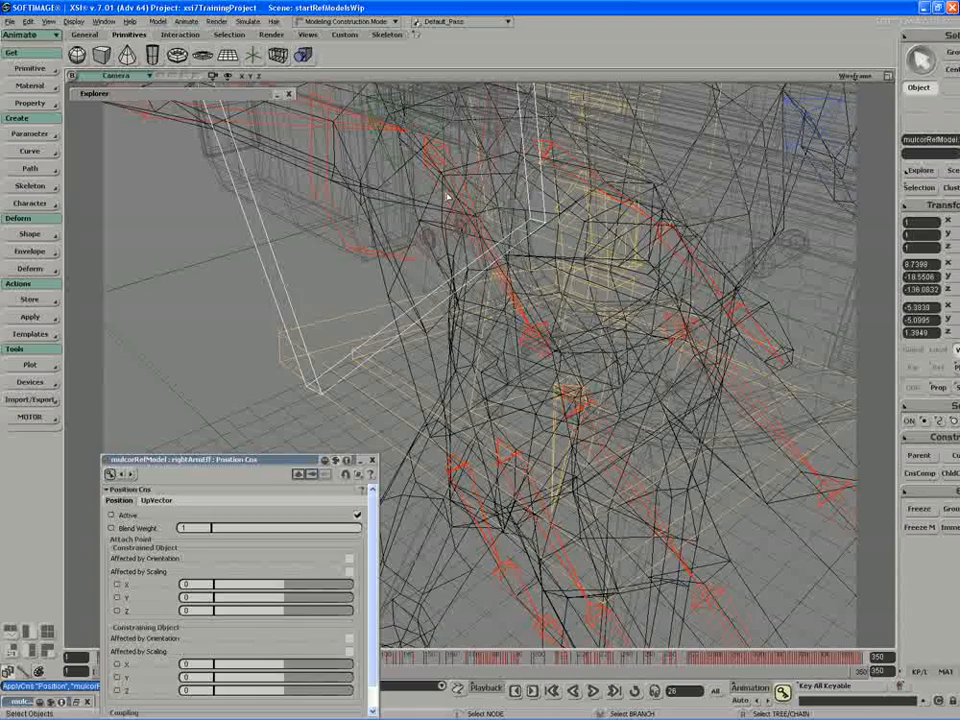
Step: Constrain the orientation of rightPalmBone to the rifle's rightHand null and close the constraint properties
click(440, 190)
click(433, 180)
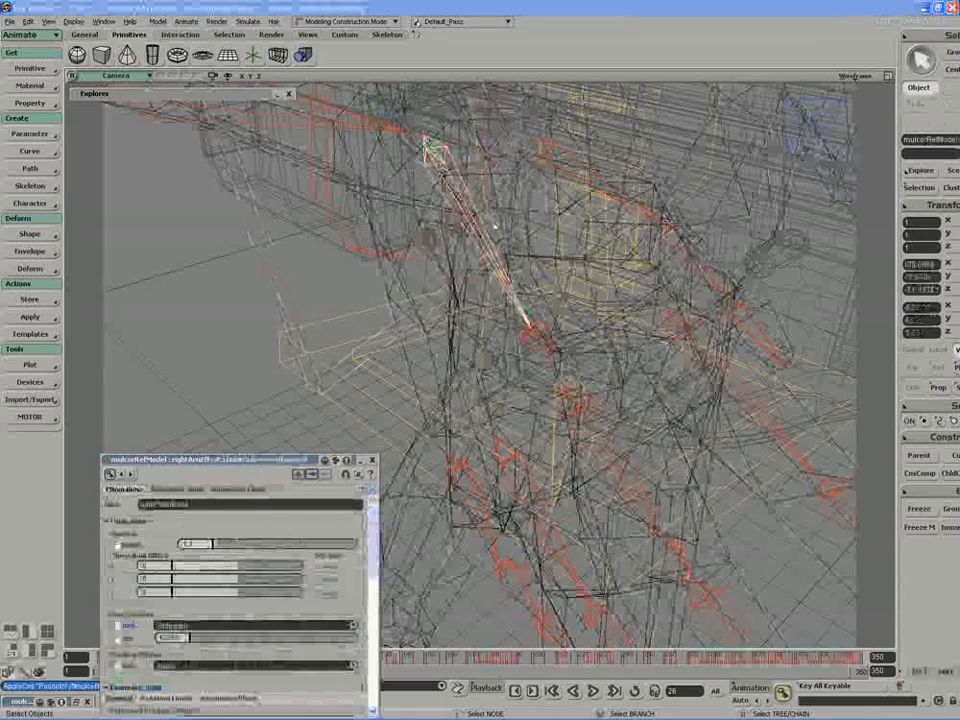
click(941, 437)
click(840, 107)
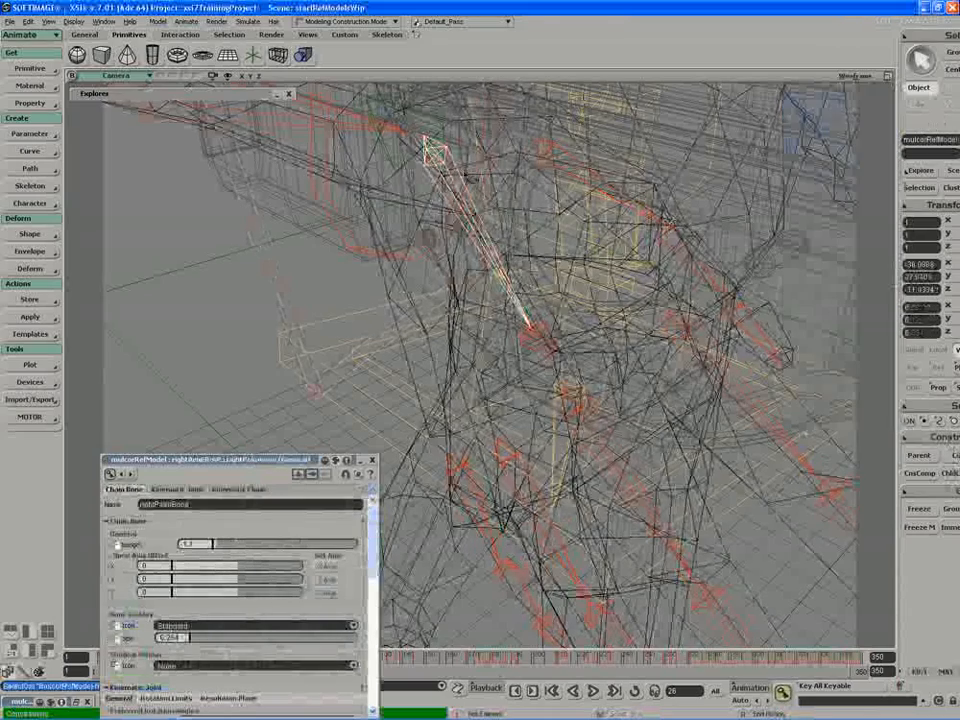
click(388, 158)
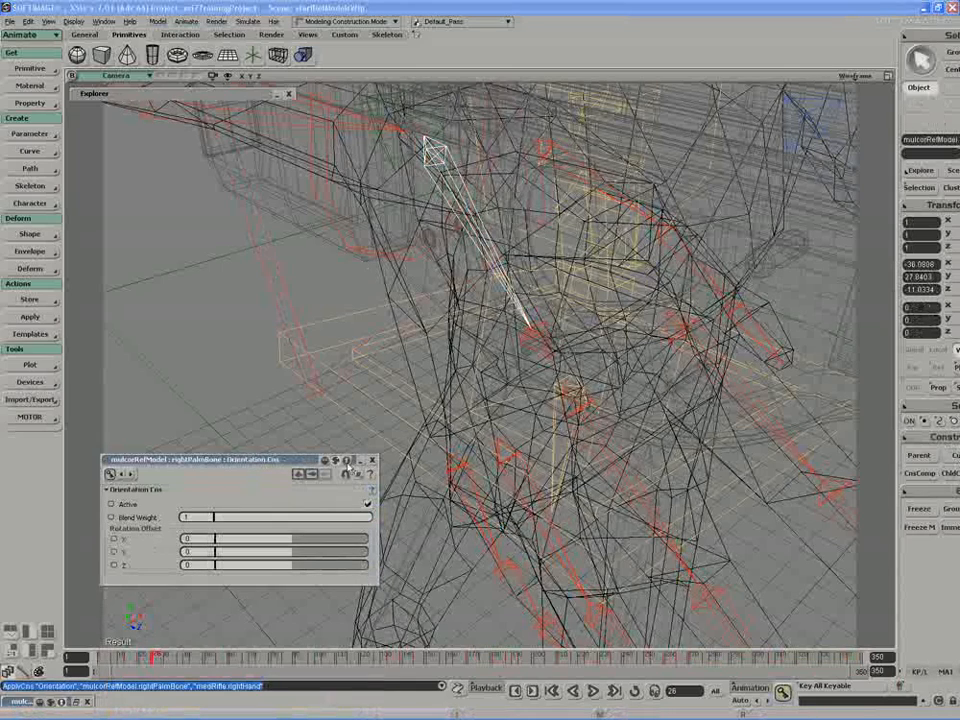
drag(282, 462, 292, 436)
click(320, 424)
Step: Match all transforms of the rifle's leftHand null to the character's leftArmEff
scroll(358, 392, down, 1)
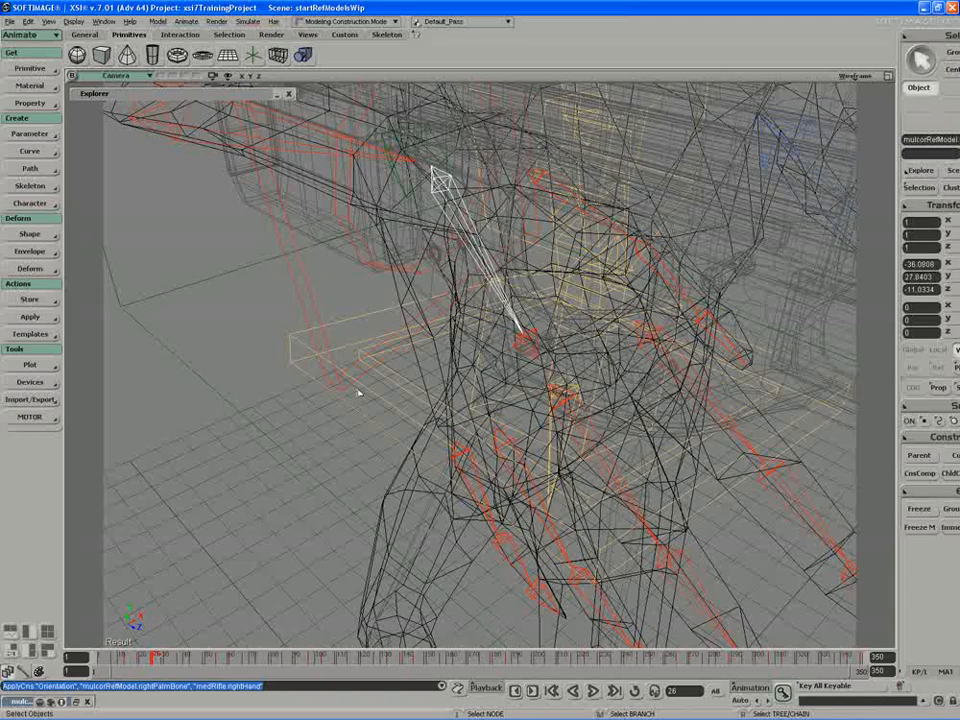
key(s)
middle_drag(358, 392, 459, 272)
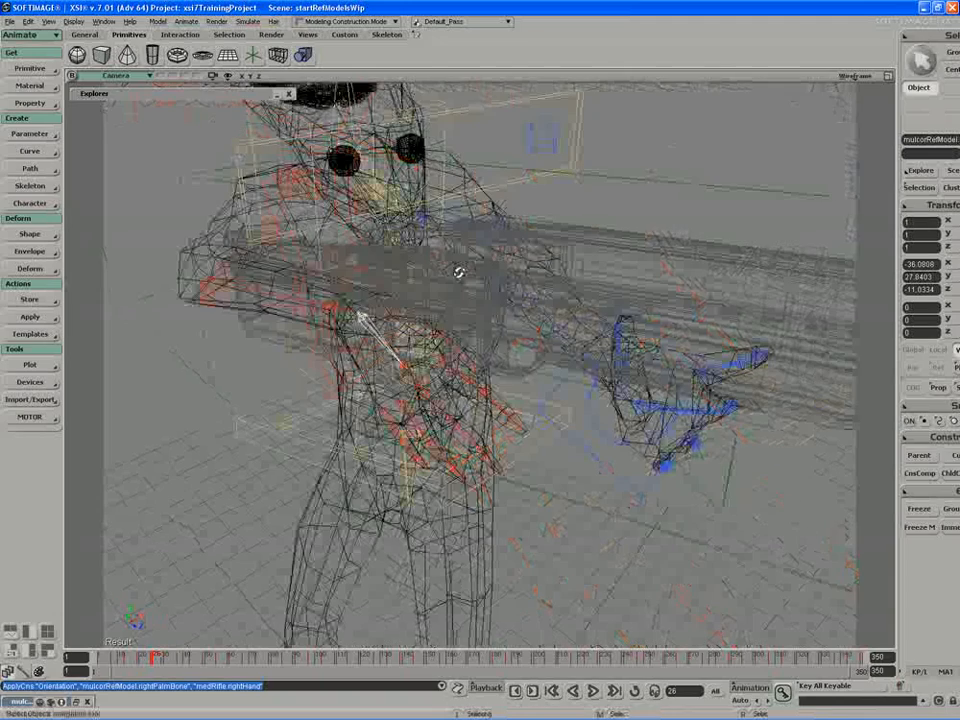
click(724, 478)
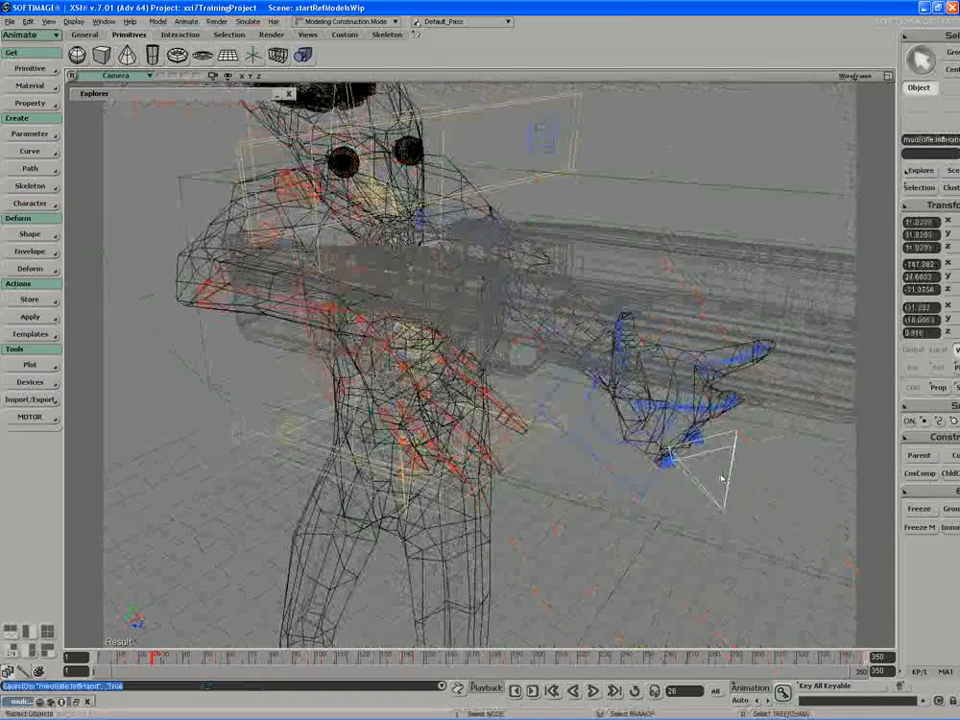
key(s)
right_drag(722, 478, 561, 357)
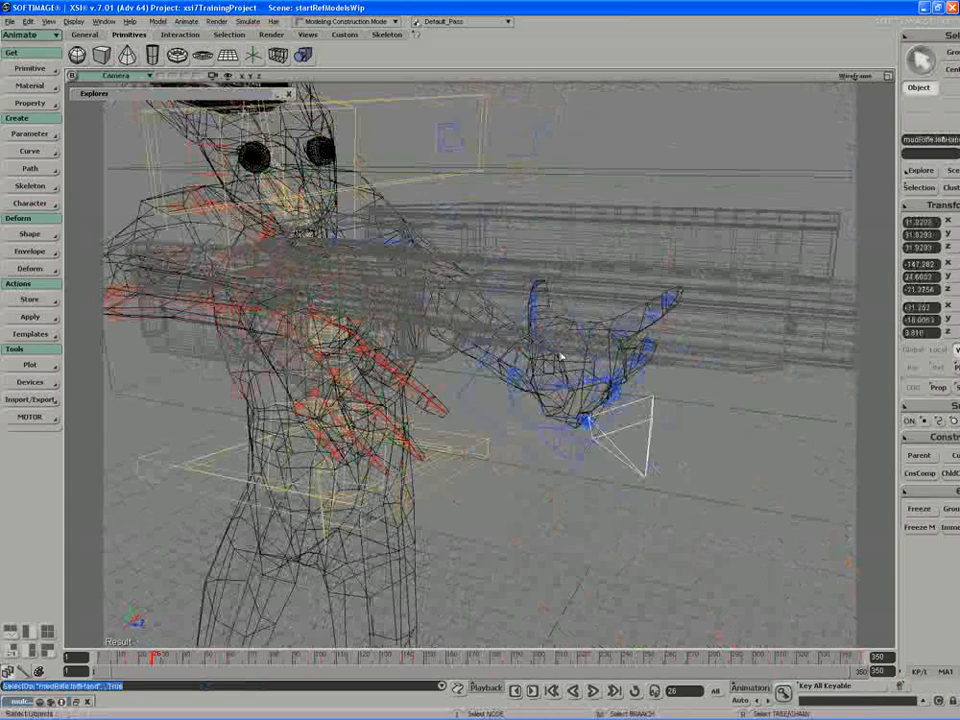
click(935, 205)
click(790, 376)
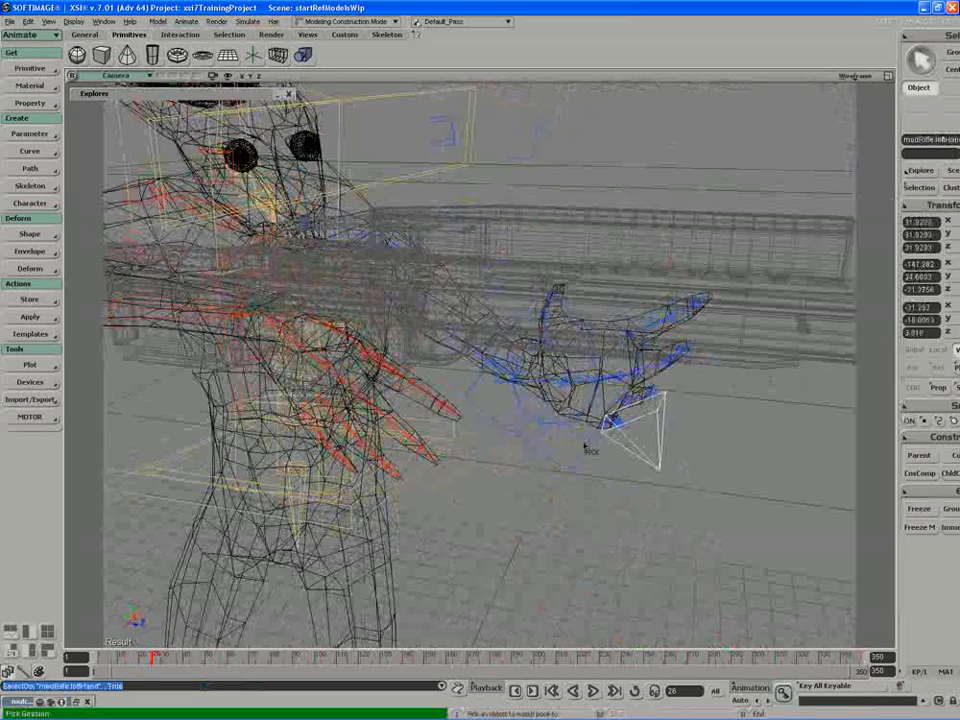
click(591, 459)
Step: Match the rotation of the rifle's leftHand null to the character's left palm bone
click(935, 205)
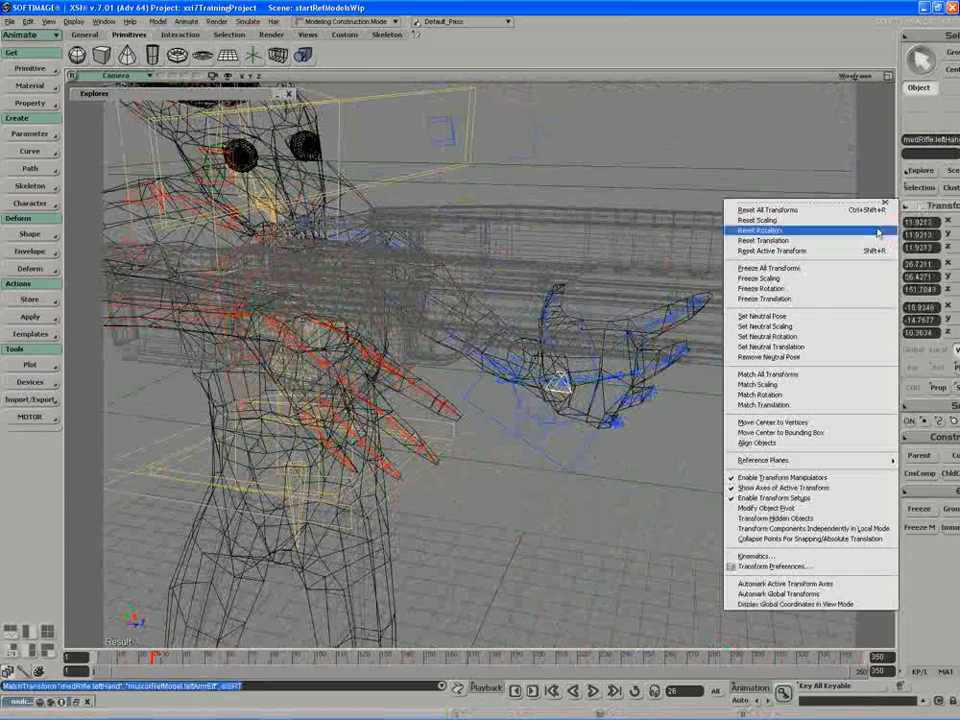
click(793, 398)
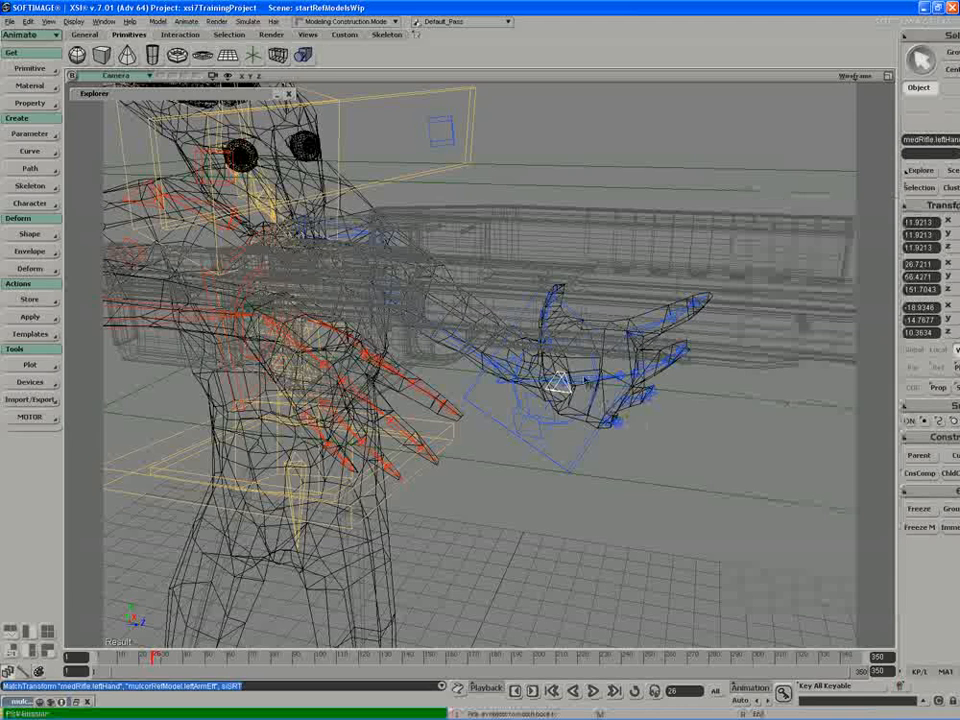
click(585, 379)
Step: Constrain the position of the character's leftArmEff to the rifle's leftHand null
click(587, 454)
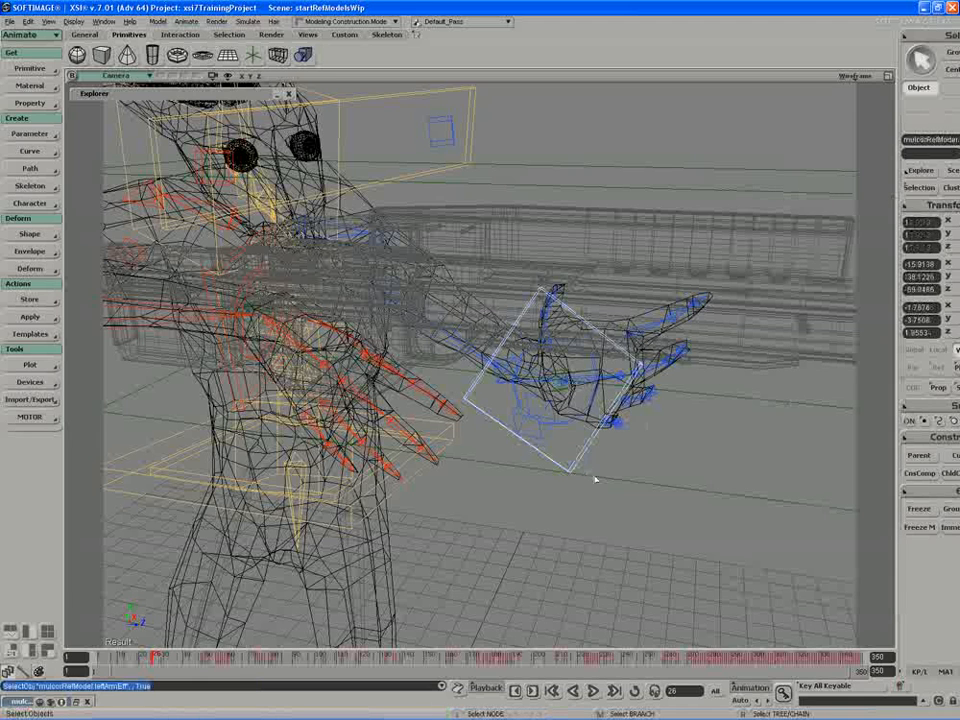
click(942, 437)
click(866, 97)
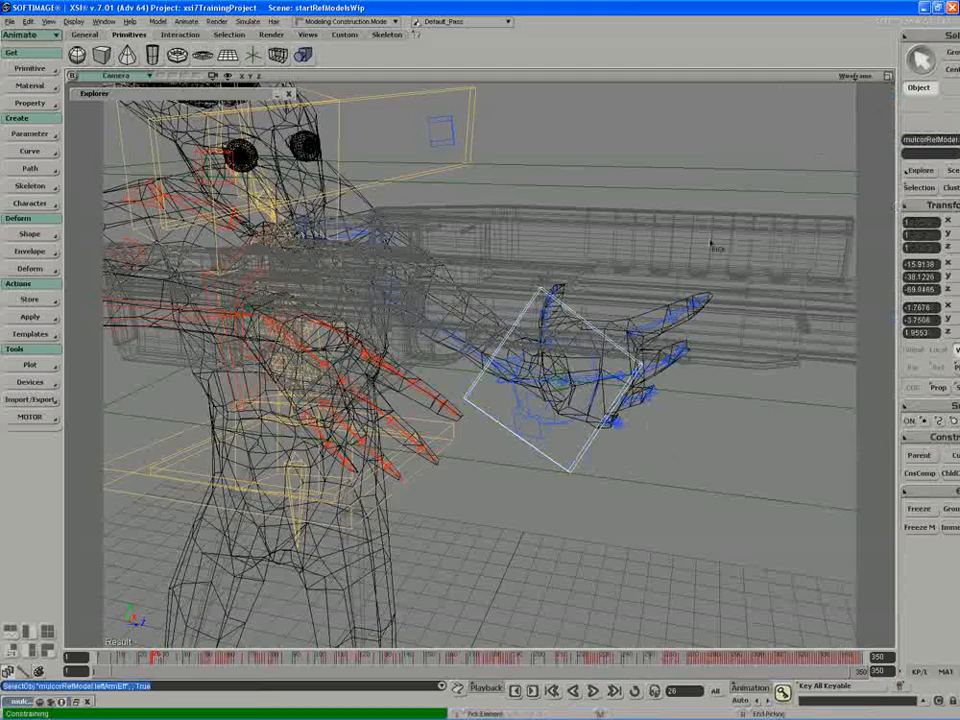
middle_drag(691, 252, 600, 383)
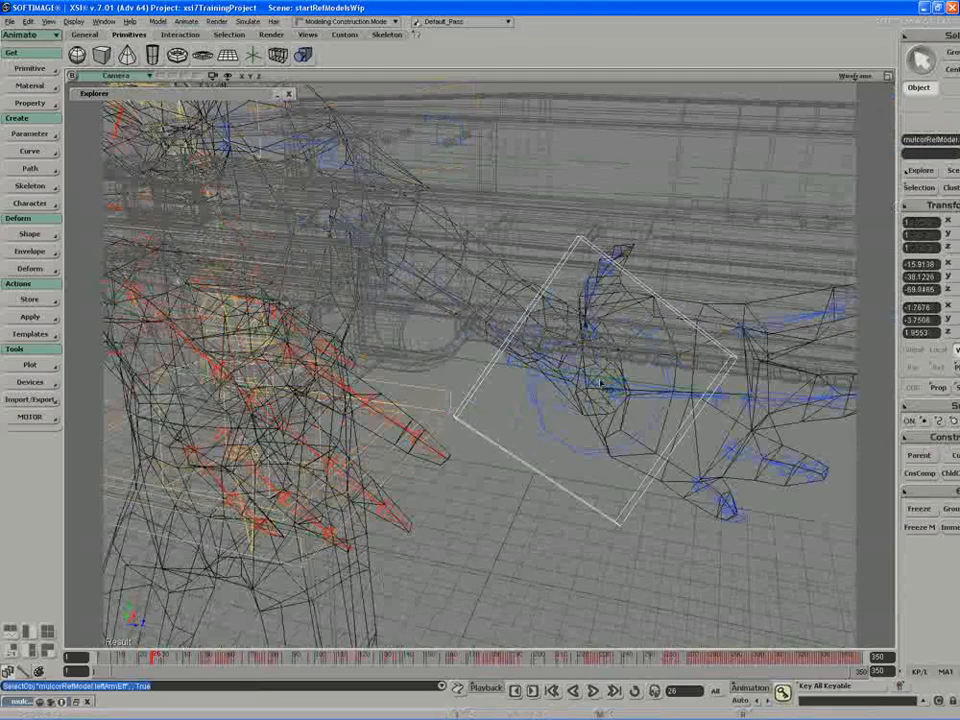
click(604, 402)
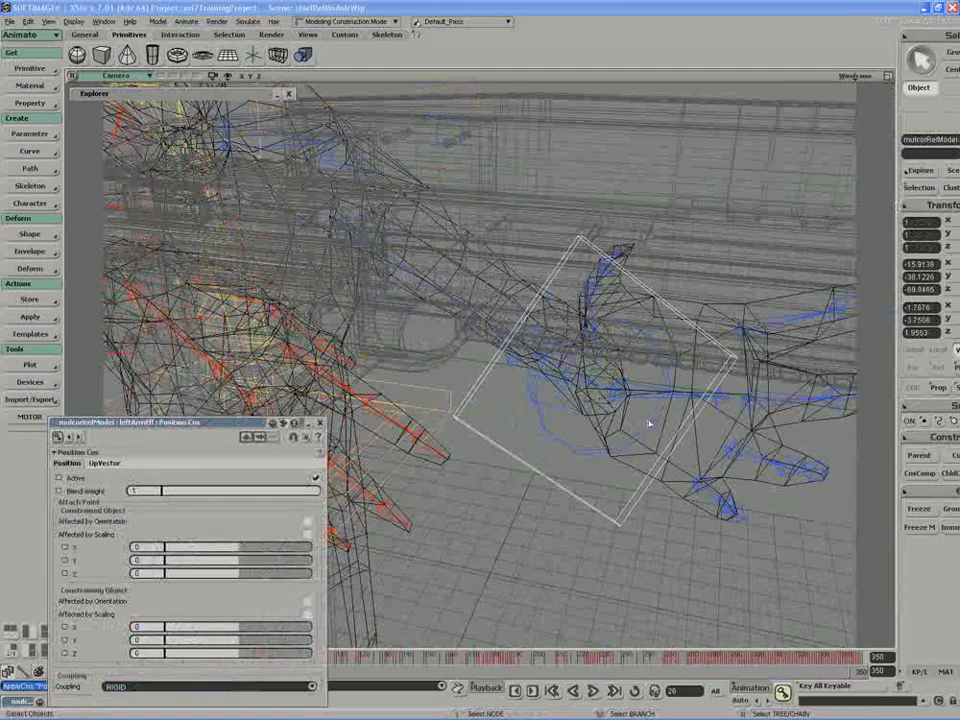
Step: Constrain the orientation of leftPalmBone to the rifle's leftHand null and close the constraint properties
click(686, 399)
click(944, 437)
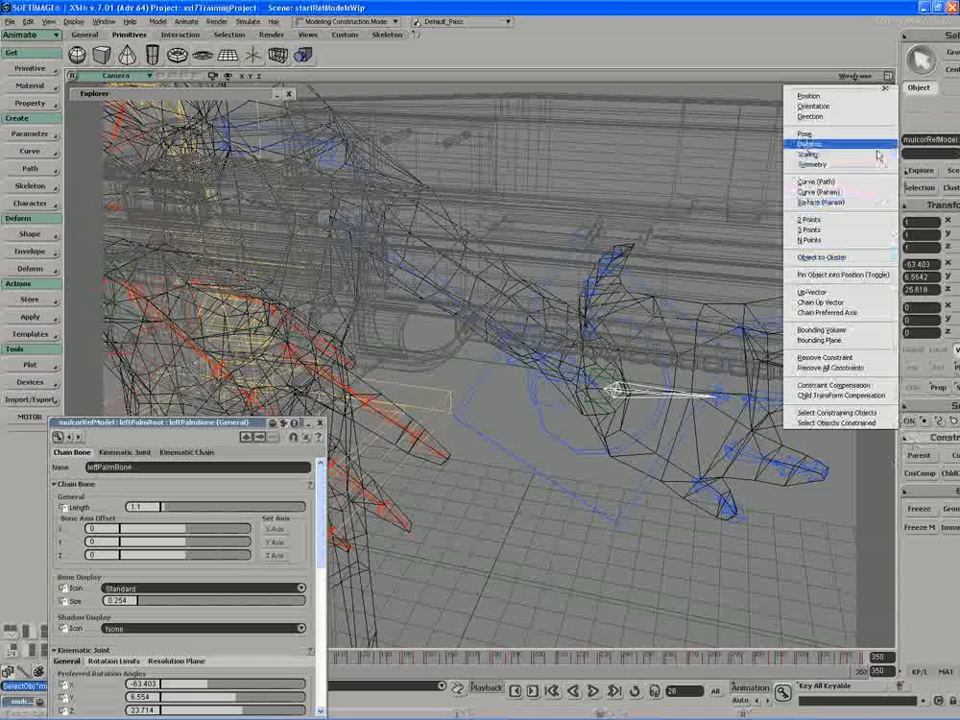
click(882, 108)
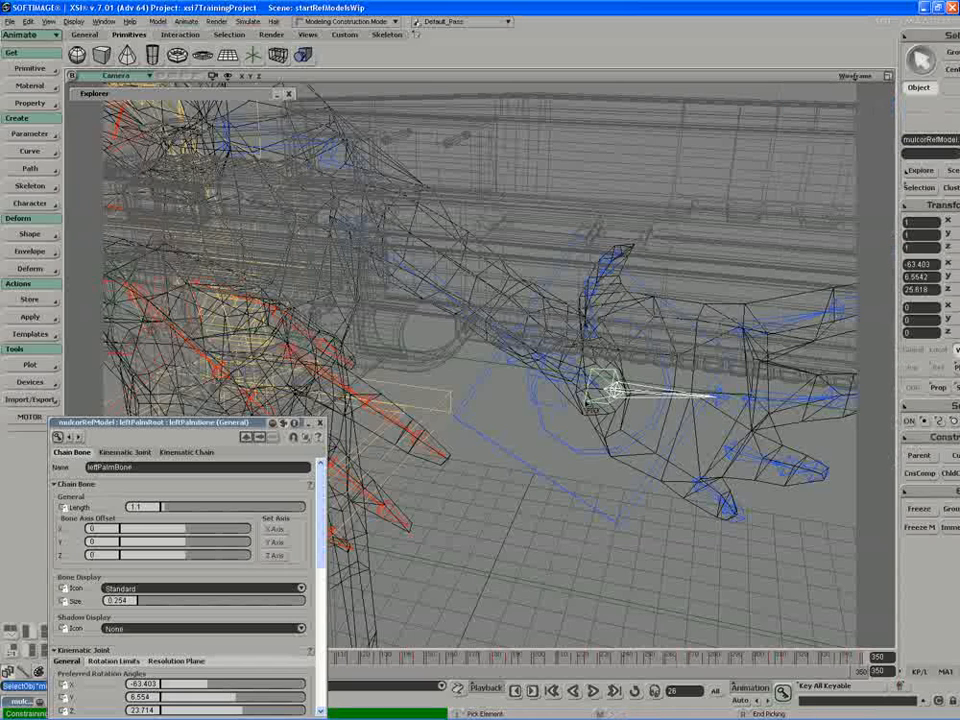
click(606, 392)
scroll(567, 410, down, 5)
scroll(568, 410, down, 2)
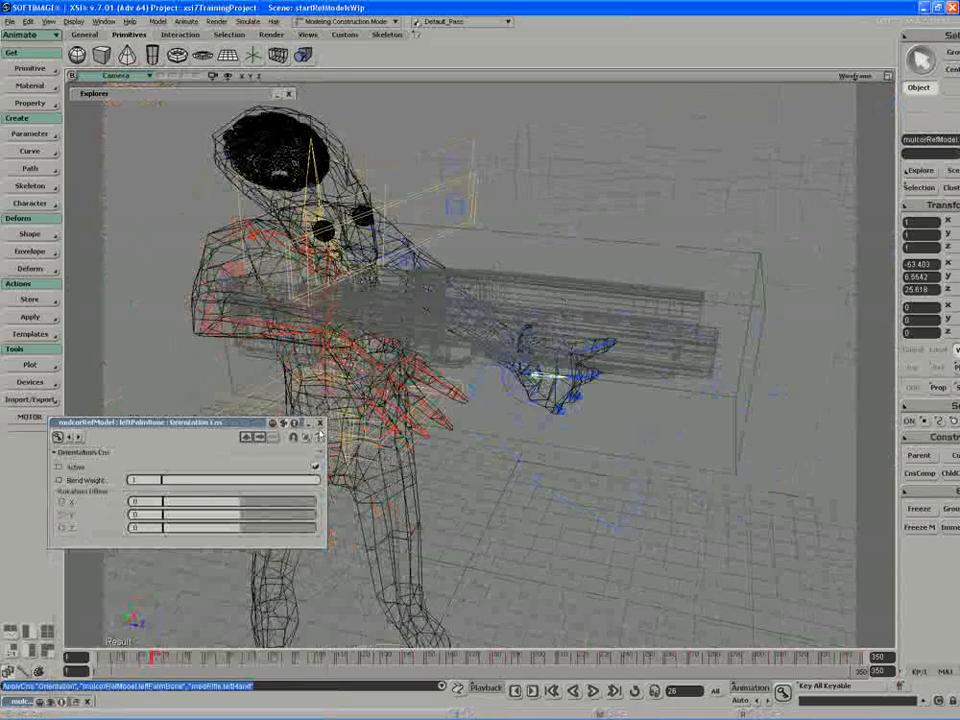
click(320, 423)
Step: Switch the camera view from wireframe to textured decal display
middle_click(861, 78)
key(s)
right_drag(733, 193, 694, 193)
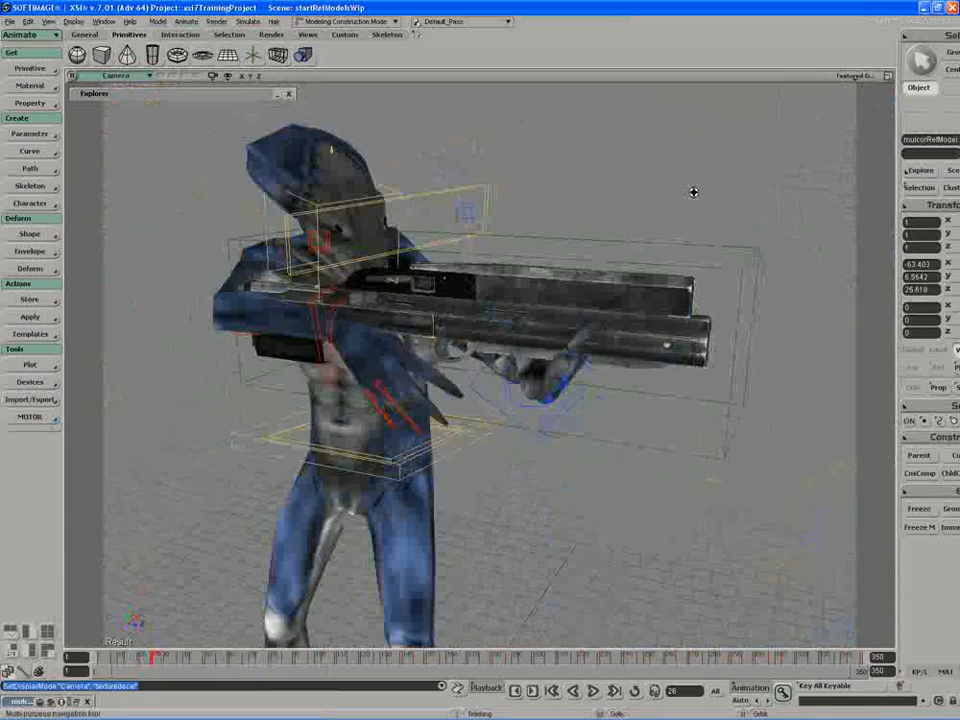
Step: Try moving and rotating the rifle's SRT control box to test the hand constraints, and undo the test
key(space)
click(724, 258)
key(v)
key(s)
right_drag(452, 290, 476, 282)
key(c)
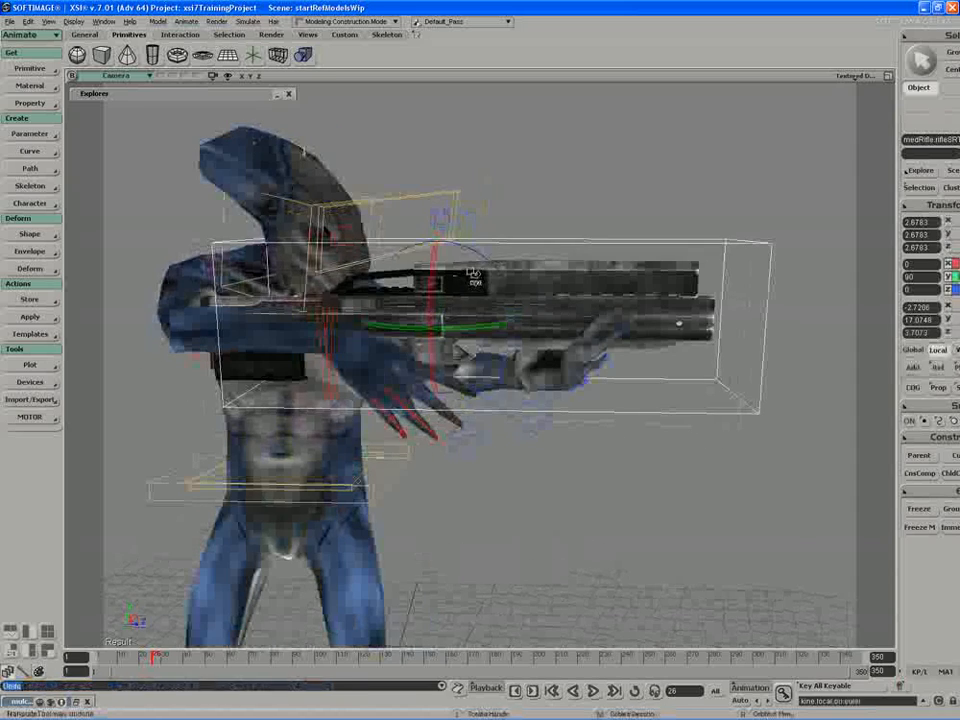
mouse_move(476, 282)
mouse_down()
mouse_move(483, 268)
mouse_move(485, 296)
mouse_move(484, 281)
mouse_up()
key(ctrl+z)
Step: Try to select a bone inside the character's right hand
key(s)
middle_drag(561, 281, 500, 309)
right_drag(500, 309, 428, 355)
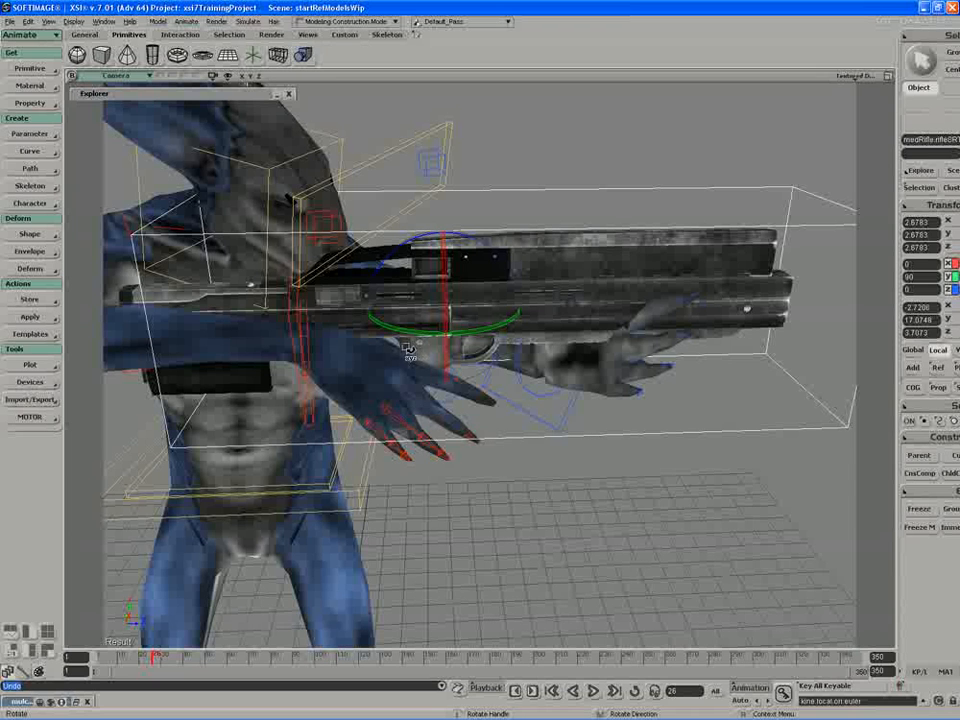
key(space)
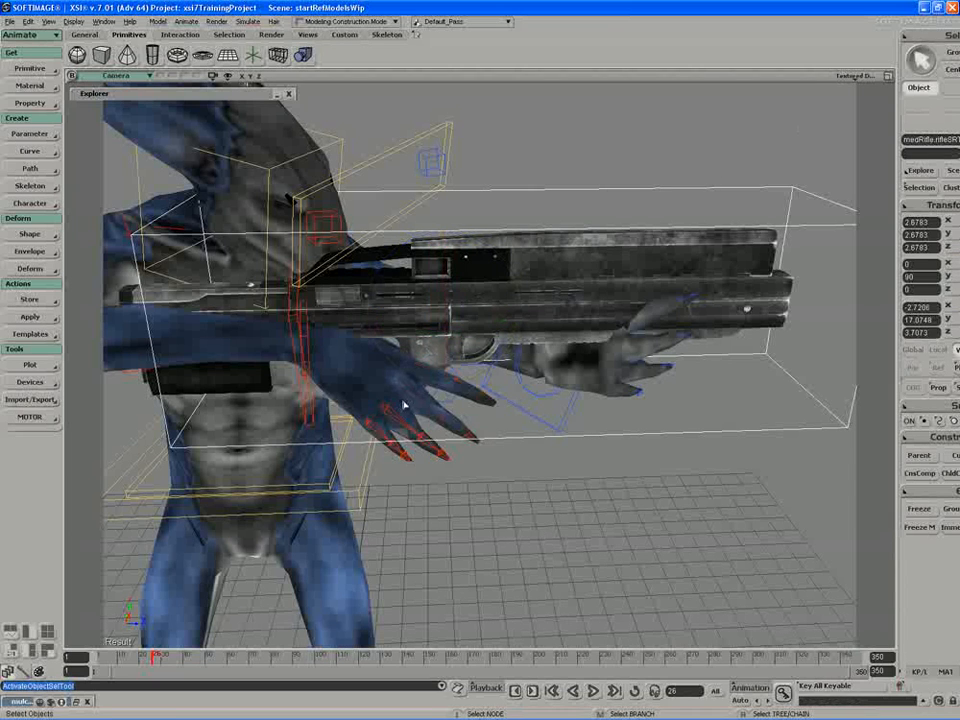
click(422, 372)
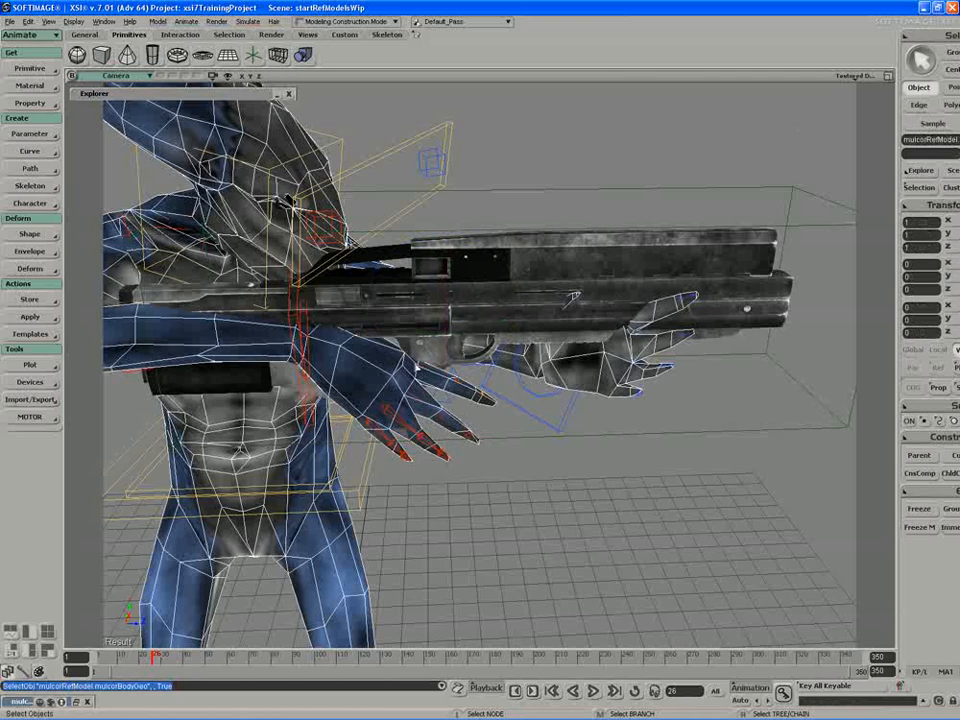
key(s)
right_drag(414, 311, 399, 315)
middle_drag(399, 315, 399, 326)
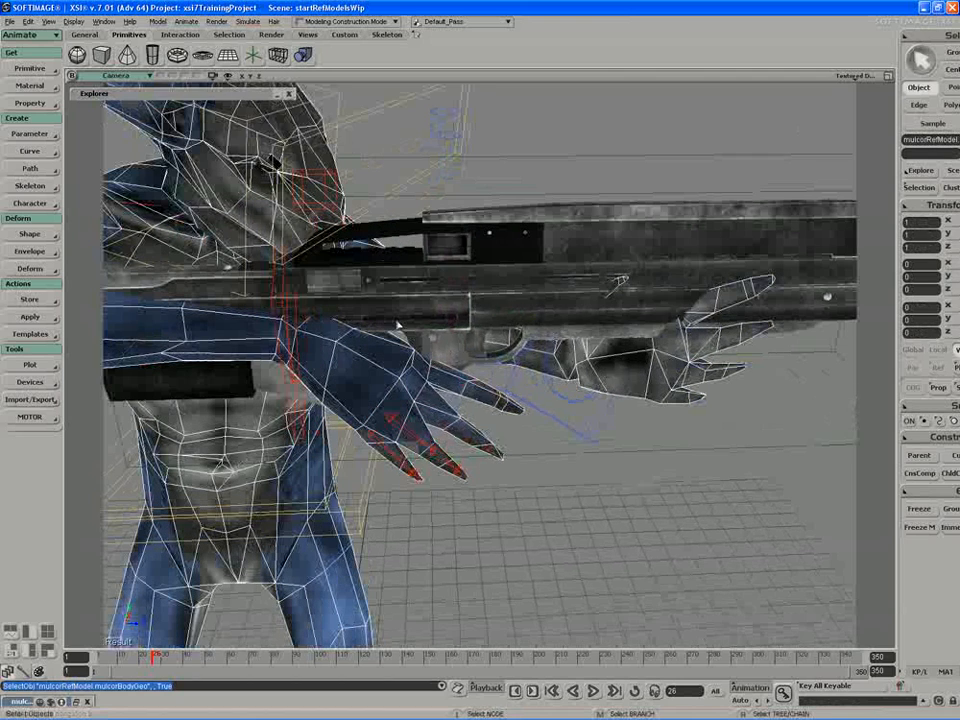
Step: Set the selectability of mulcorRefModel's geoGroup to "Do not allow selecting members" and close its properties
key(8)
drag(500, 232, 580, 226)
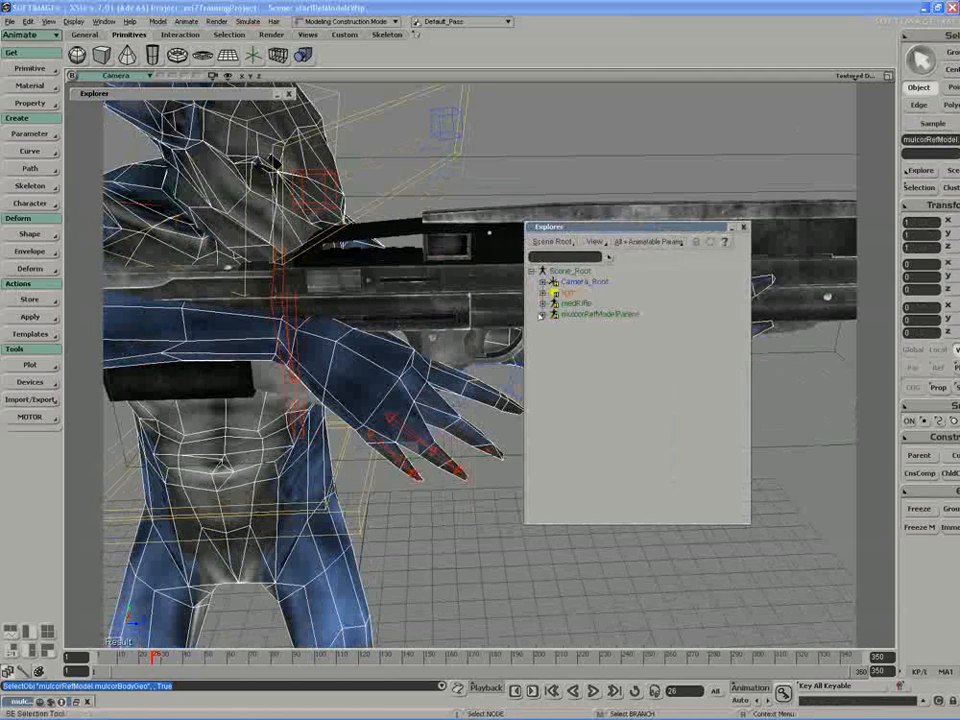
click(541, 315)
click(556, 433)
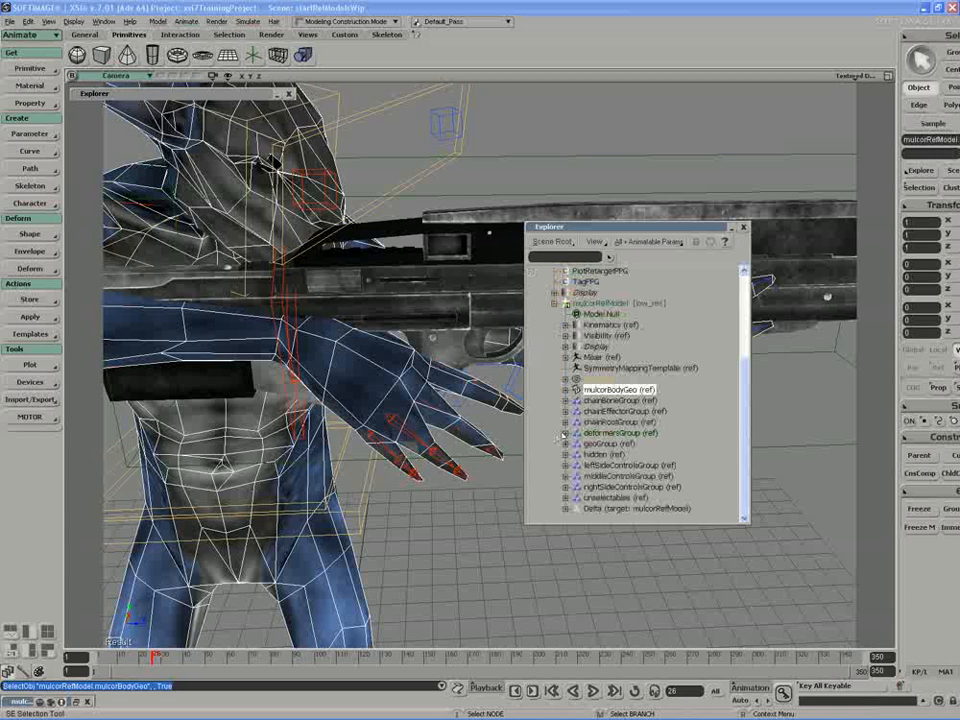
click(578, 443)
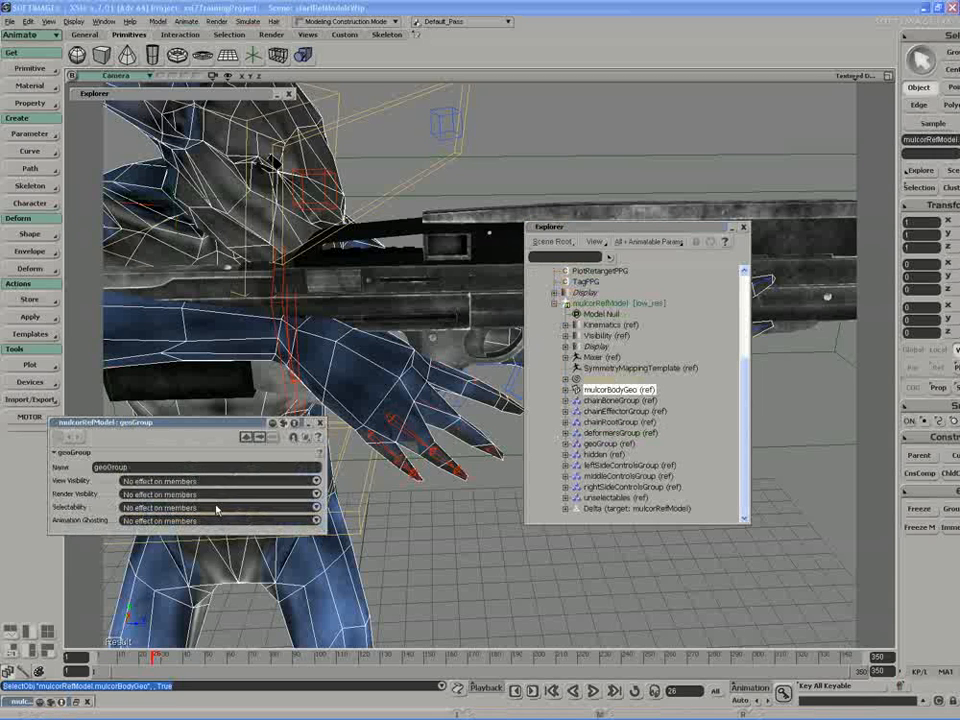
click(216, 508)
click(218, 491)
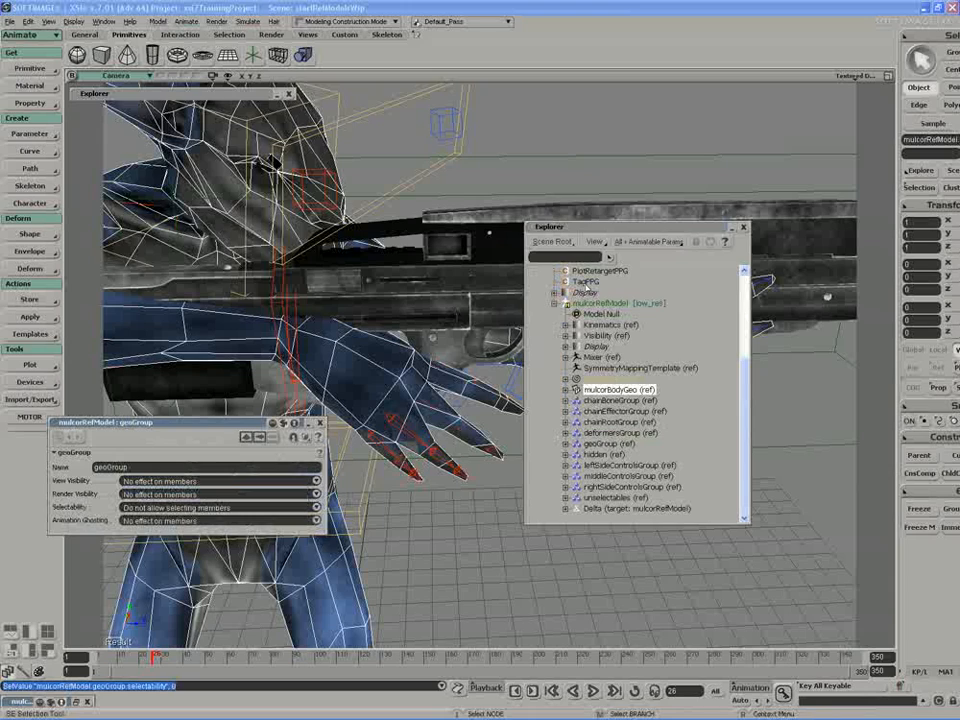
click(744, 230)
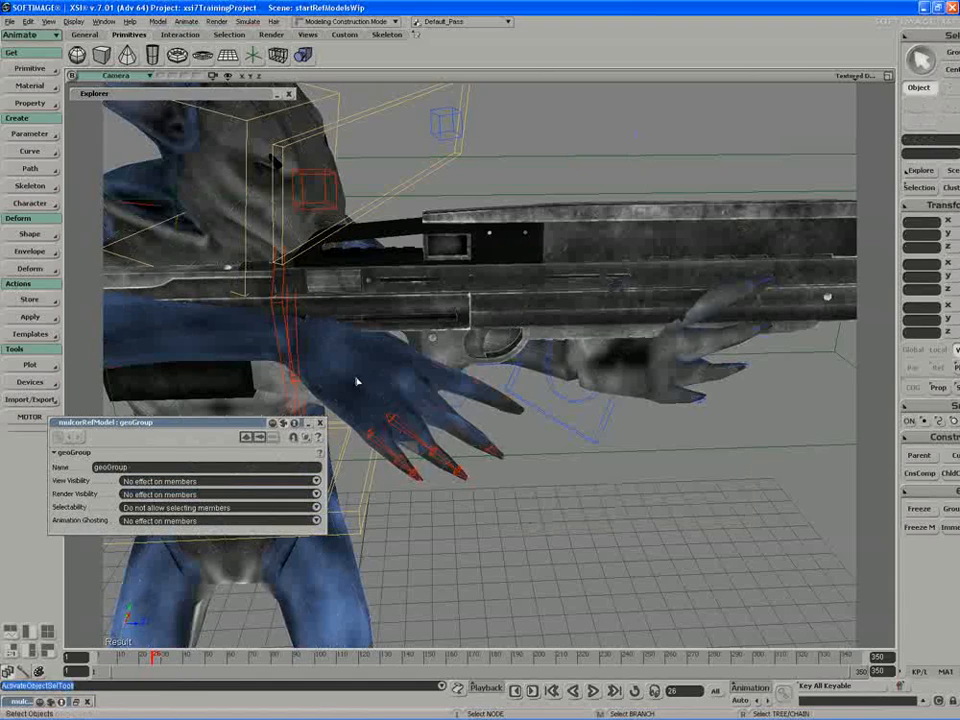
click(377, 356)
drag(377, 356, 443, 292)
click(320, 423)
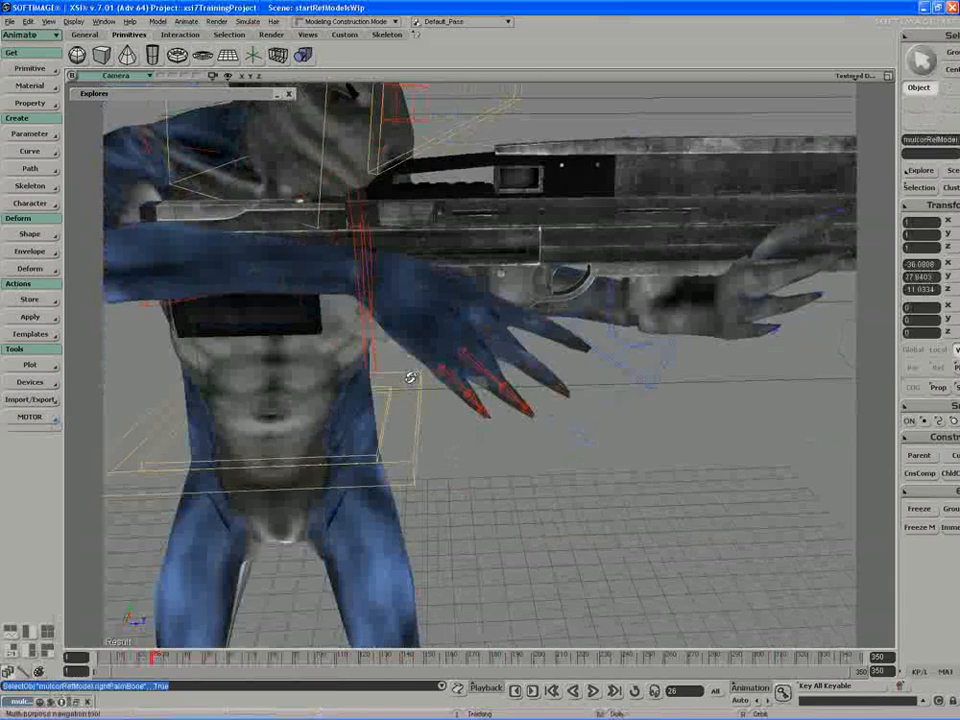
Step: Try to select the right index finger bone through the body mesh
right_drag(409, 375, 405, 368)
key(space)
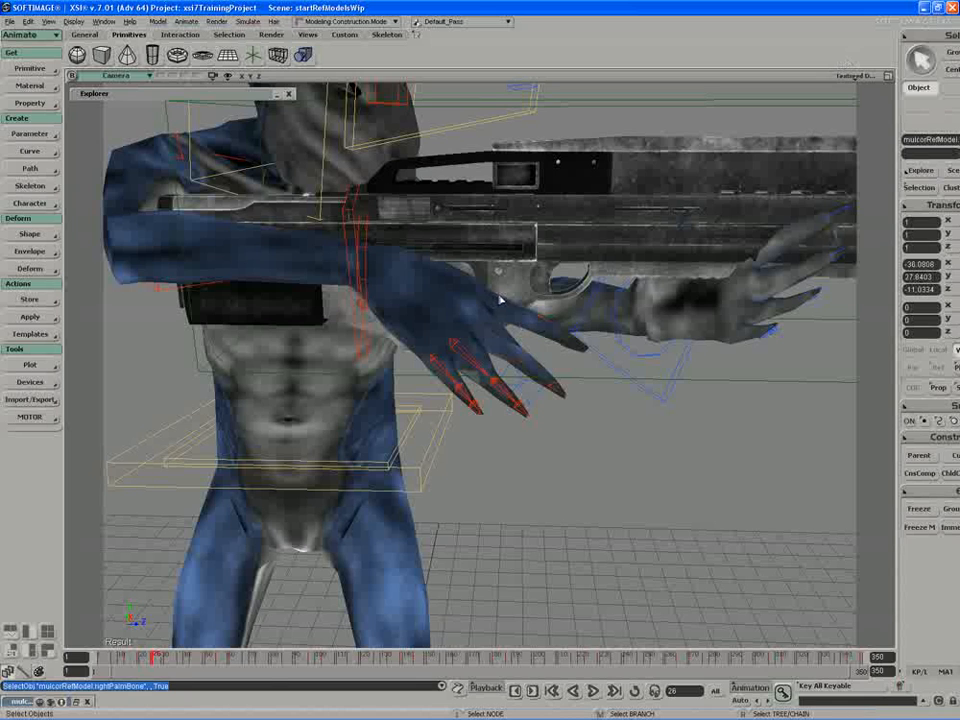
click(499, 300)
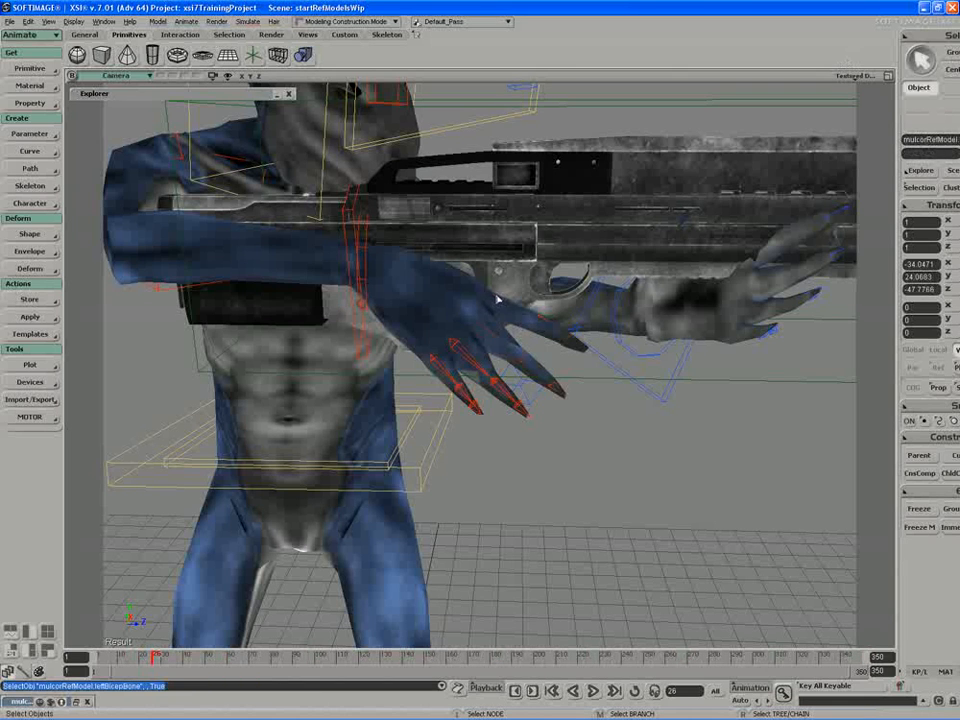
click(499, 300)
Step: Turn on XRay Mode in the camera's display options
click(850, 76)
click(790, 377)
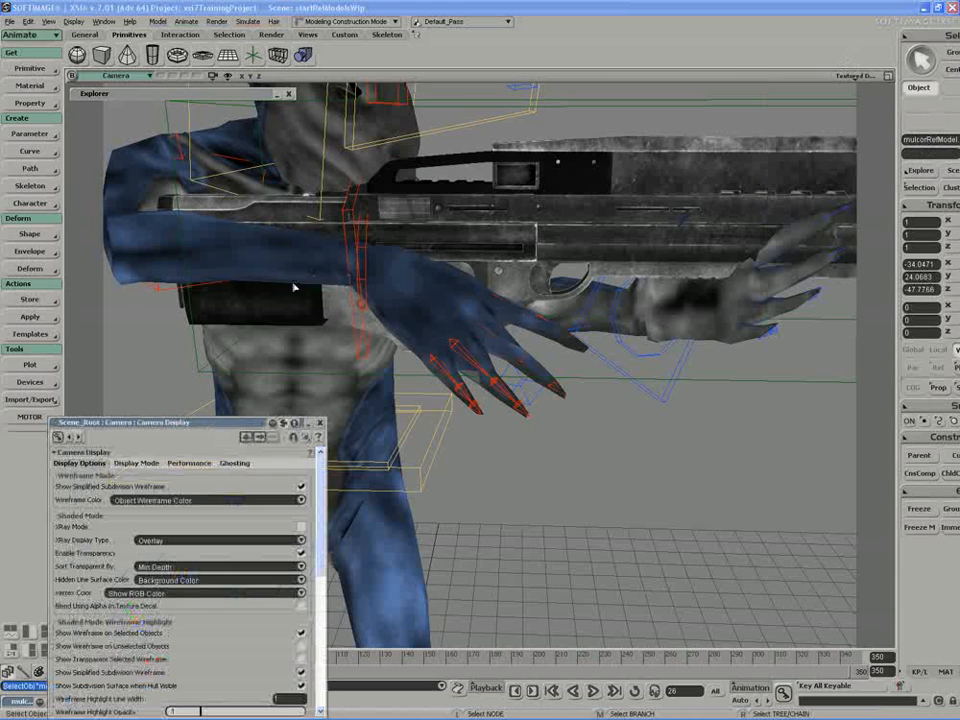
click(301, 527)
Step: Rotate rightIndexBone to about 18° on Z to raise the index finger towards the trigger
right_drag(438, 365, 497, 300)
click(478, 314)
key(r)
right_drag(524, 348, 526, 345)
drag(548, 304, 540, 283)
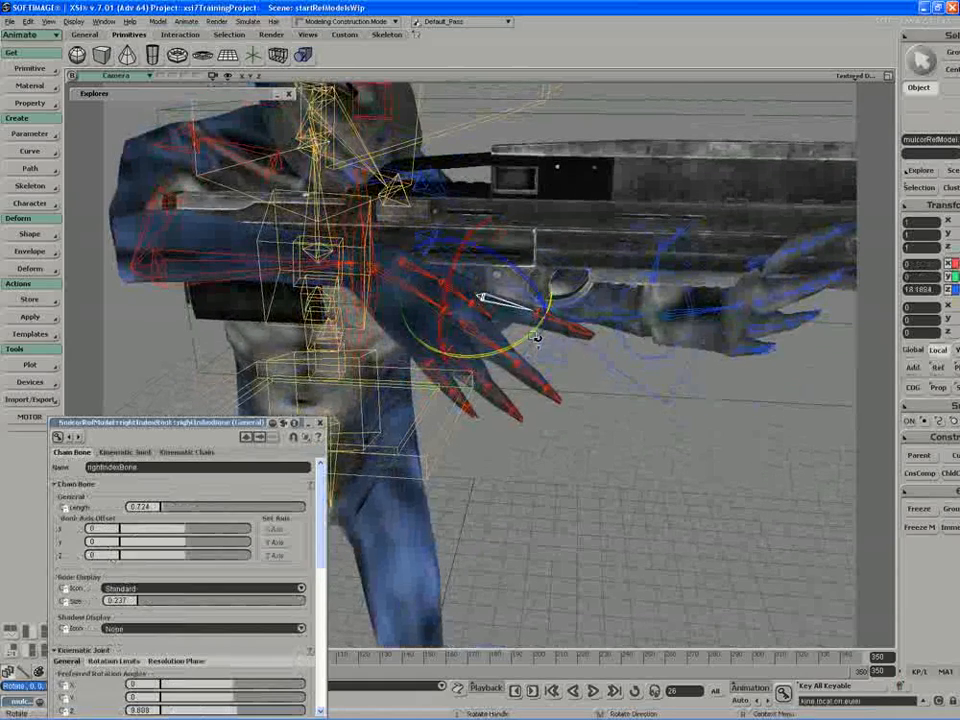
Step: Rotate rightSecondPalmBone to about -18.6° on Y to turn the fingers towards the grip
key(space)
click(446, 313)
key(r)
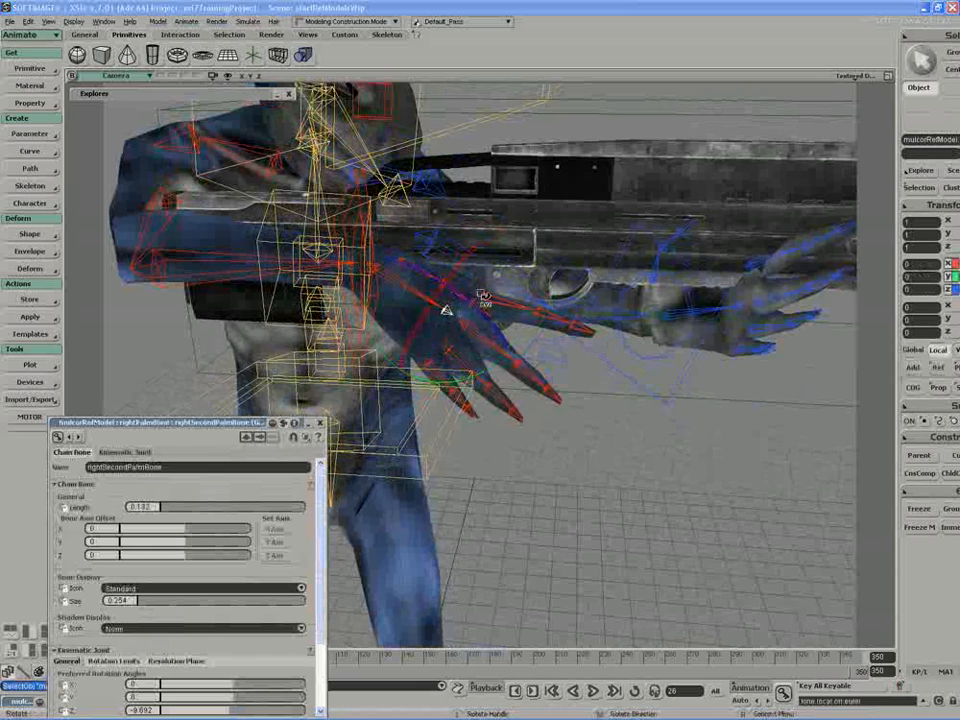
mouse_move(508, 352)
mouse_down()
mouse_move(505, 362)
mouse_move(512, 335)
mouse_up()
Step: Rotate rightSecondIndexBone on Z to bend the index fingertip around the trigger
key(space)
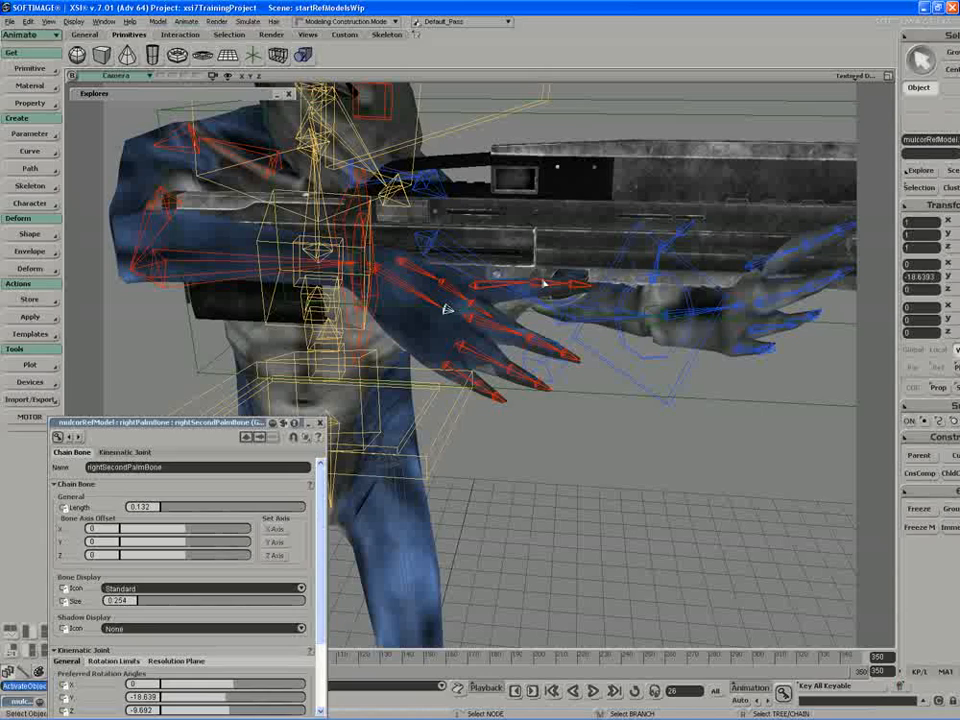
click(541, 286)
drag(565, 240, 605, 261)
key(s)
right_drag(559, 251, 478, 278)
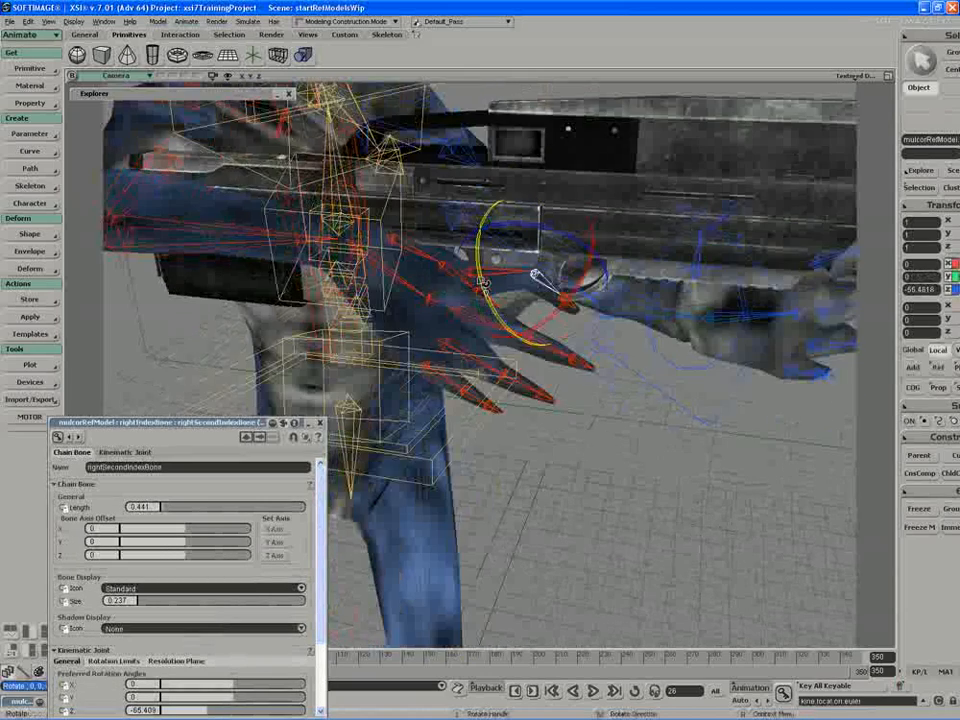
Step: Refine rightIndexBone's rotation to about -10.6° X, 3.5° Y and 42.5° Z
key(space)
click(470, 269)
key(c)
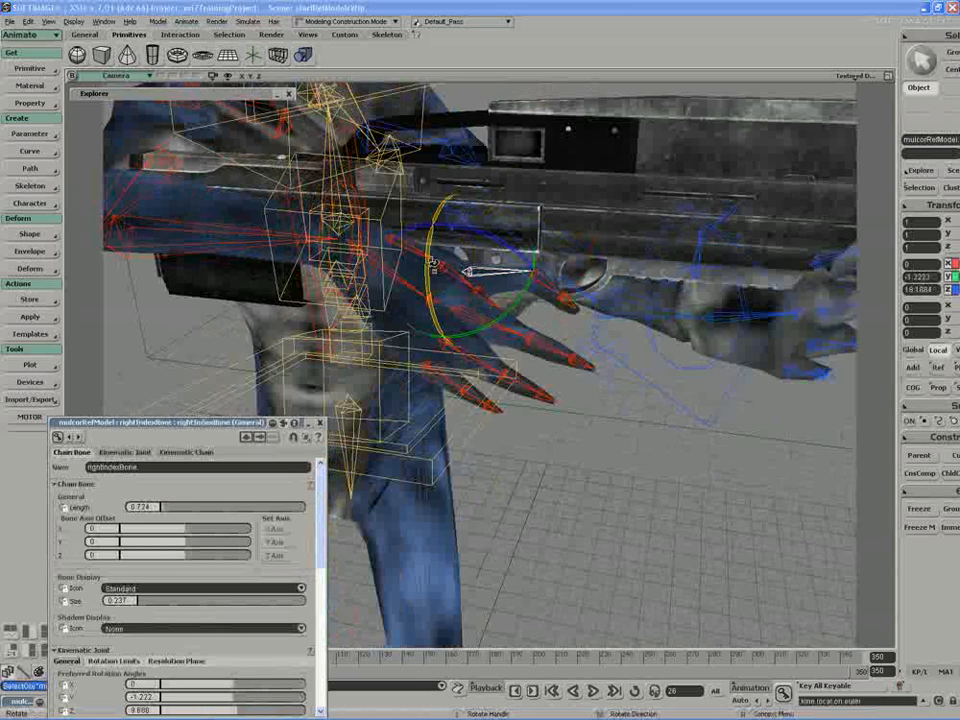
drag(433, 263, 488, 248)
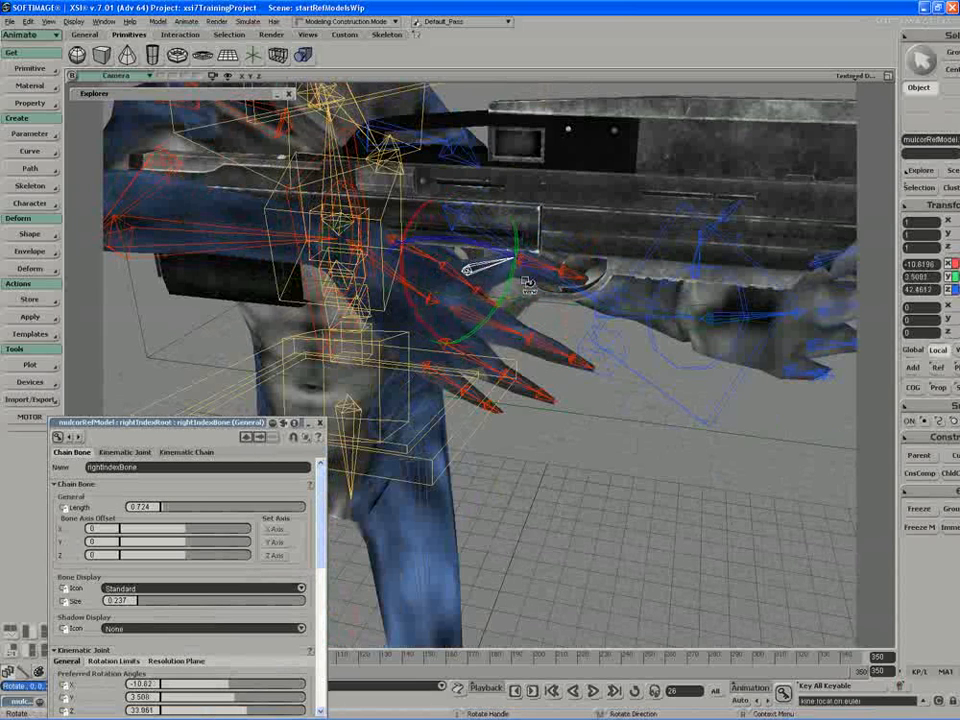
Step: Rotate rightSecondIndexBone again to refine the index fingertip's bend at the trigger
key(space)
click(568, 271)
key(c)
drag(556, 244, 598, 248)
key(s)
right_drag(596, 256, 566, 270)
Step: Rotate rightMiddleBone to about -22° on Z to start curling the middle finger
key(space)
click(510, 321)
key(s)
right_drag(510, 321, 502, 318)
key(c)
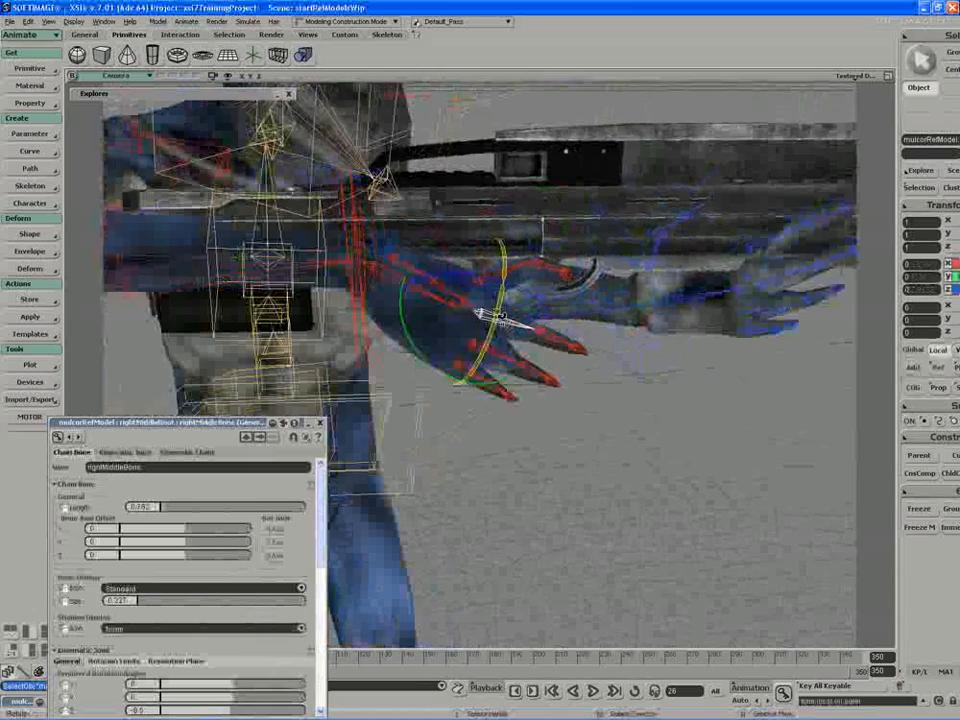
drag(529, 289, 551, 301)
key(s)
right_drag(512, 299, 480, 311)
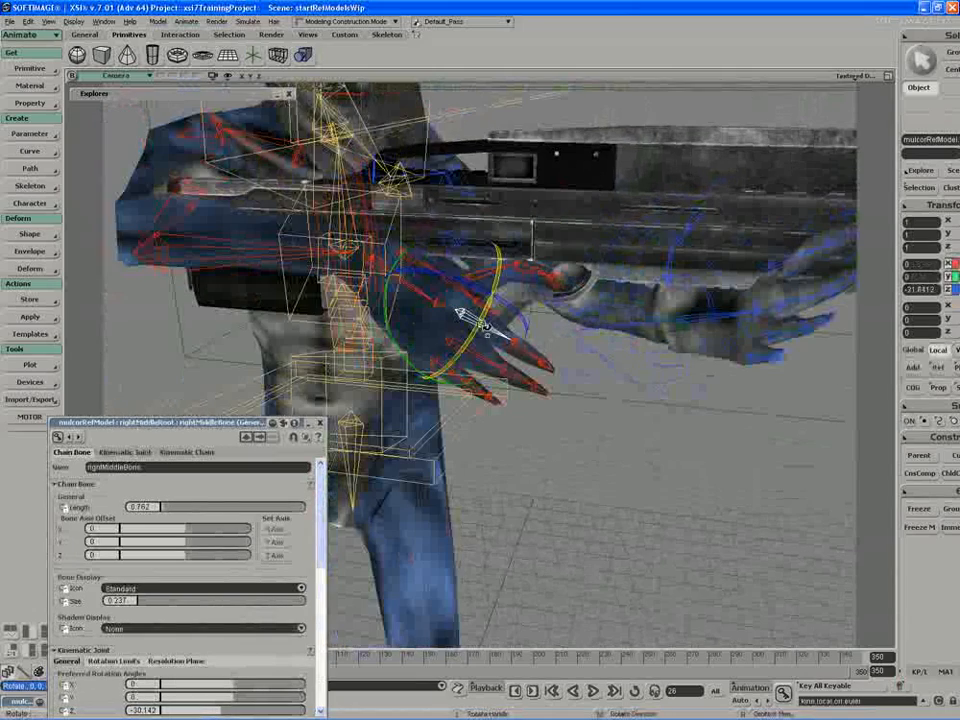
Step: Curl the right ring and pinky fingers by rotating rightRingBone and rightPinkyBone, the pinky to about -31° on Z
key(space)
click(472, 354)
key(c)
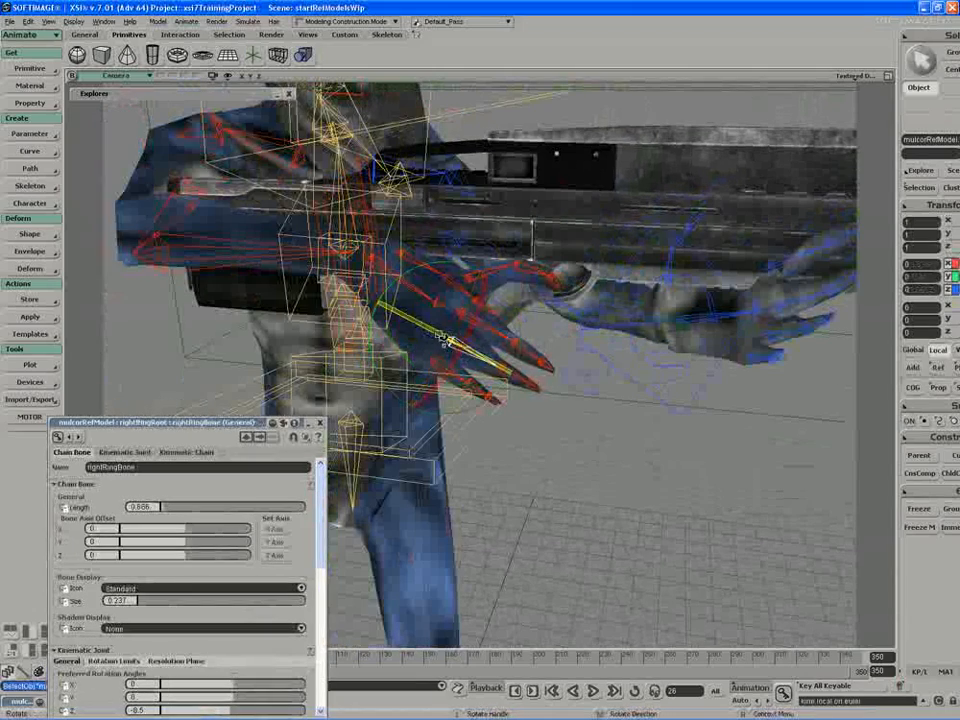
key(space)
click(415, 345)
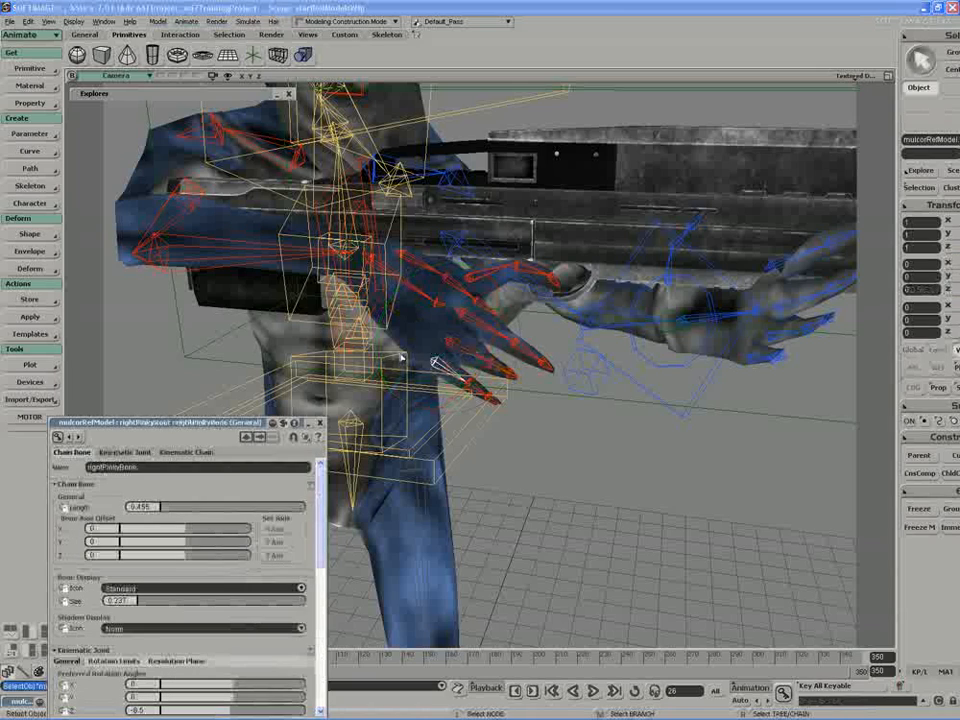
drag(436, 374, 411, 356)
key(s)
right_drag(411, 356, 342, 369)
Step: Rotate rightSecondMiddleBone on Z to wrap the middle finger's tip around the rifle's grip
key(space)
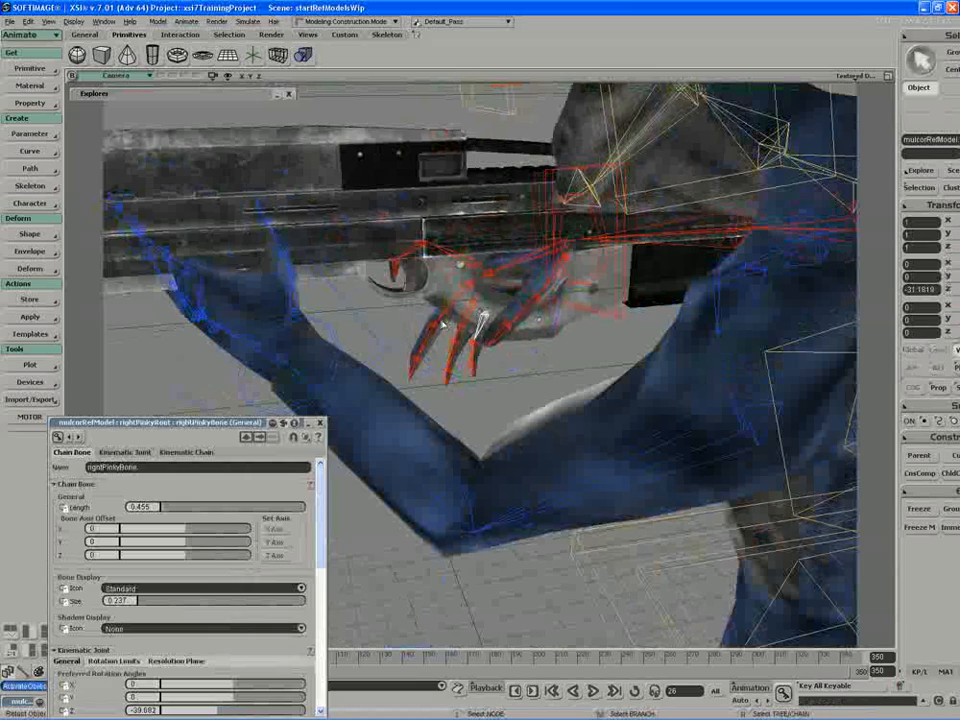
click(433, 330)
drag(444, 388, 510, 352)
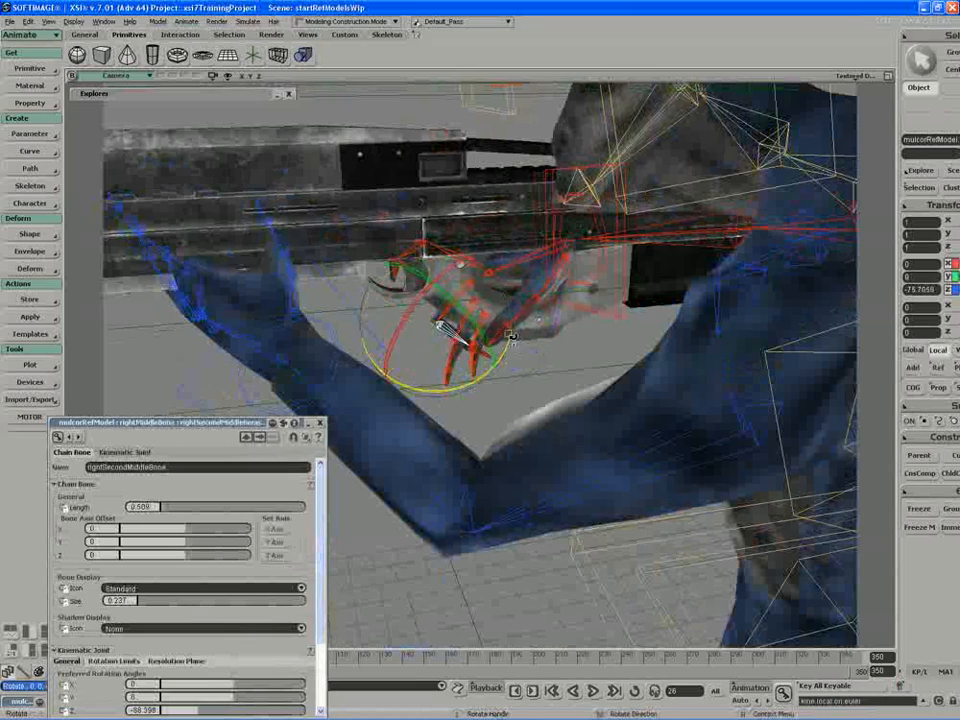
key(s)
right_drag(510, 337, 407, 366)
Step: Curl the right ring and pinky fingers further by rotating rightSecondRingBone and the pinky's second bone, and close the bone properties
key(space)
click(464, 355)
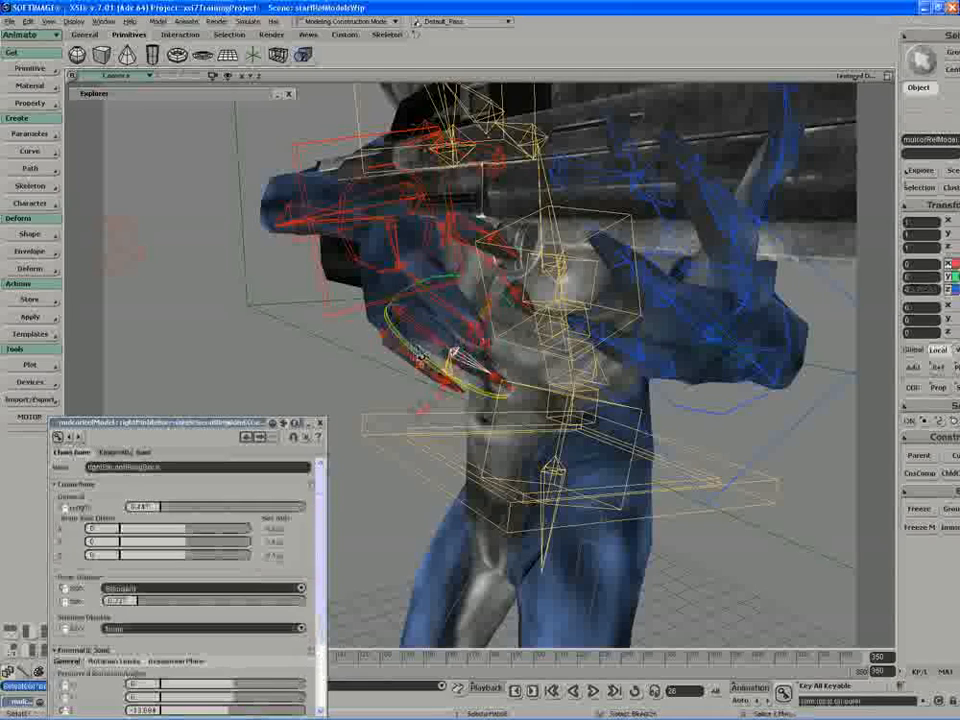
drag(420, 355, 456, 418)
key(s)
right_drag(457, 417, 478, 381)
key(space)
click(437, 373)
key(s)
drag(503, 356, 524, 414)
key(s)
right_drag(524, 414, 462, 386)
click(320, 423)
Step: Rotate rightThumbBone to bring the base of the right thumb toward the rifle's grip
key(s)
right_drag(274, 366, 440, 283)
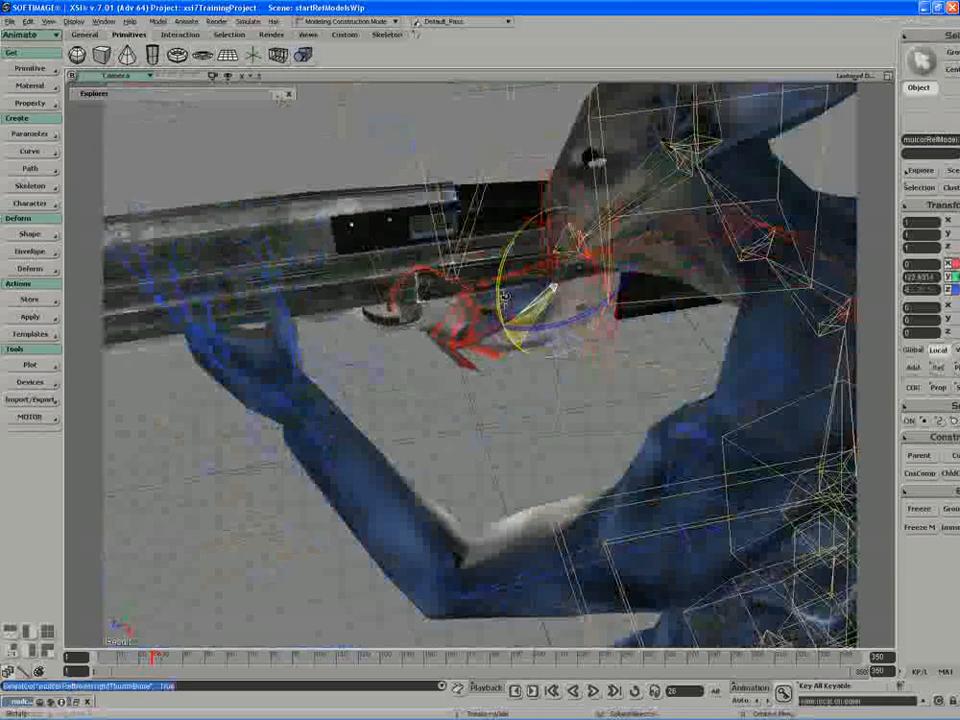
drag(504, 298, 499, 304)
key(s)
mouse_move(499, 304)
right_down()
mouse_move(530, 273)
mouse_move(549, 305)
mouse_move(560, 295)
mouse_move(507, 310)
right_up()
Step: Bend the right thumb beyond rightSecondThumbBone by rotating its tip bone about -14° on Z
click(507, 310)
key(c)
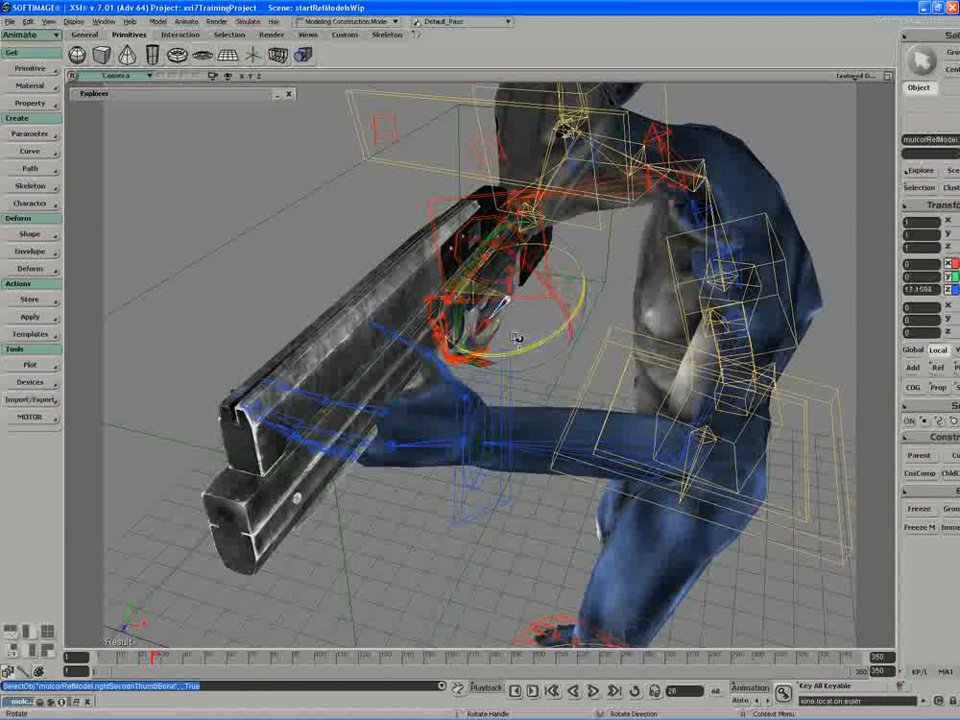
click(497, 346)
drag(510, 371, 525, 360)
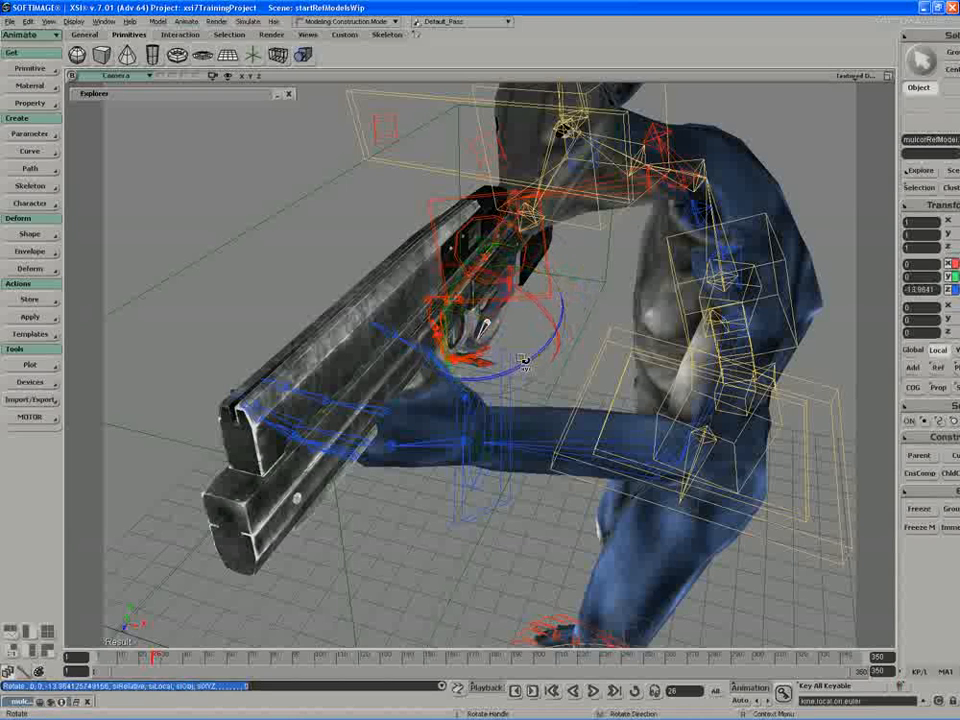
right_drag(525, 360, 401, 345)
key(space)
click(480, 416)
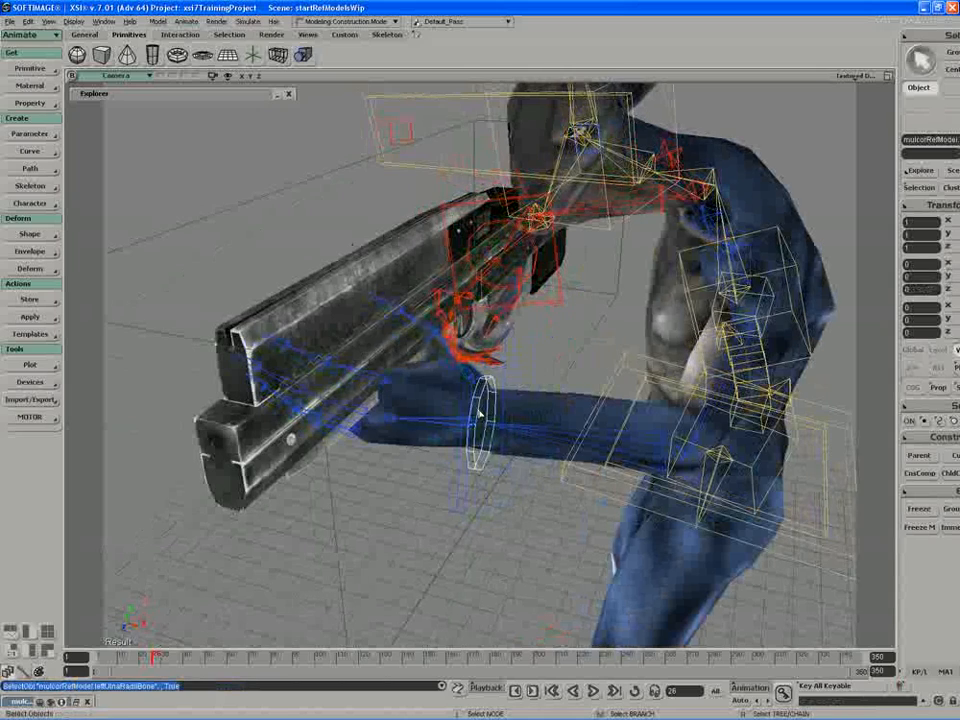
right_drag(480, 416, 429, 394)
key(c)
drag(455, 385, 438, 428)
key(ctrl+z)
Step: Rotate the rifle's leftHand null to turn the left hand beneath the barrel
key(space)
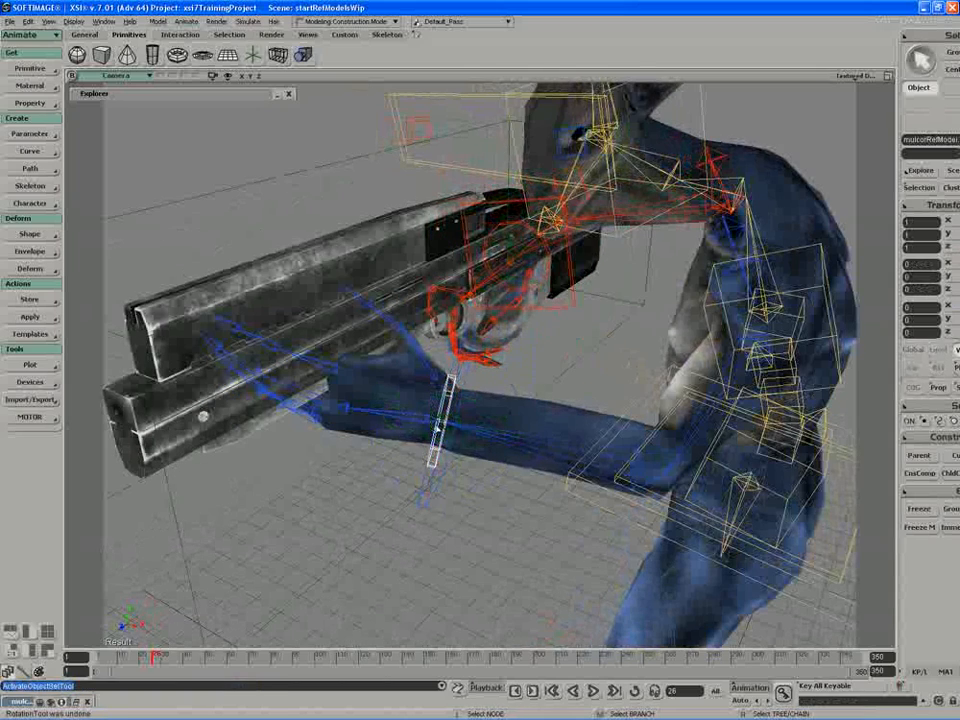
click(446, 432)
key(c)
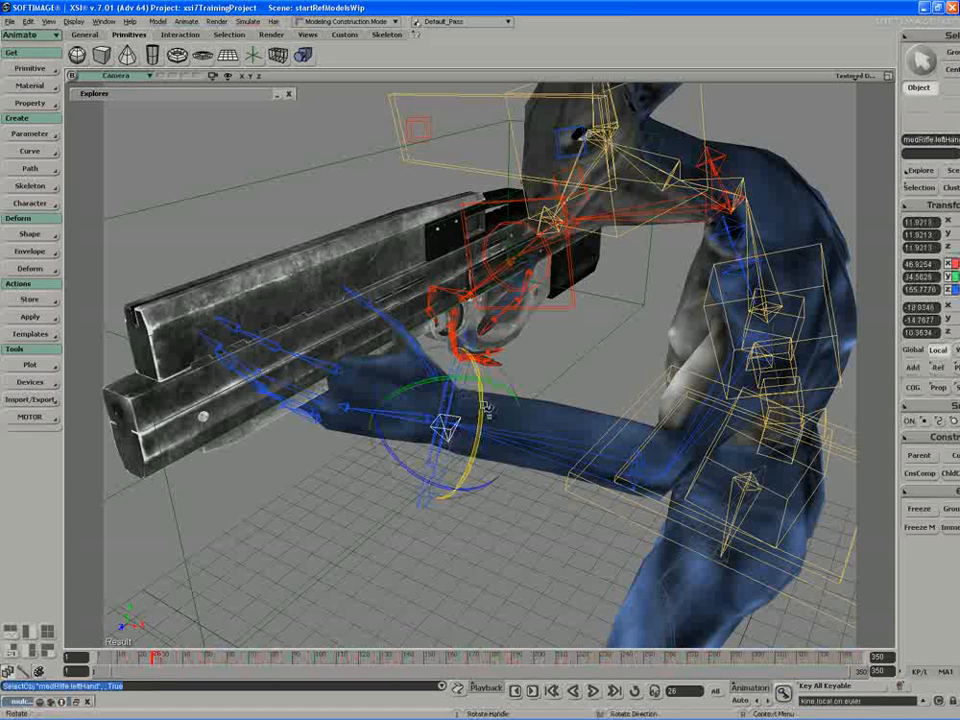
mouse_move(486, 407)
mouse_down()
mouse_move(472, 440)
mouse_move(479, 423)
mouse_up()
key(s)
right_drag(452, 403, 443, 372)
drag(478, 408, 480, 421)
Step: Twist the left forearm's ulna/radius bone about -37° on X to match the turned hand
key(space)
click(449, 401)
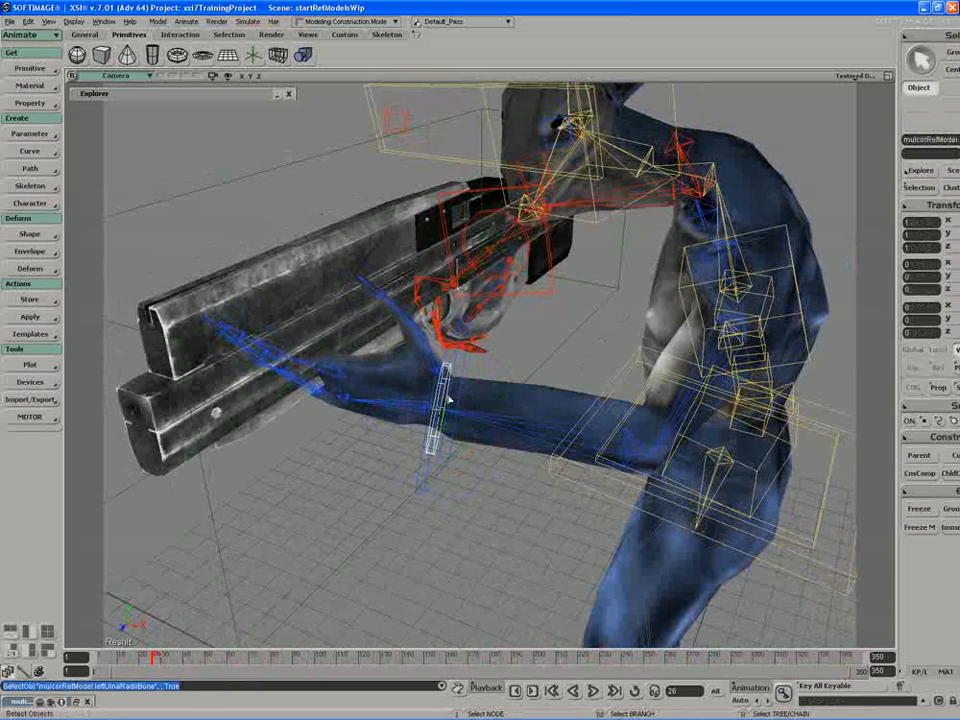
key(c)
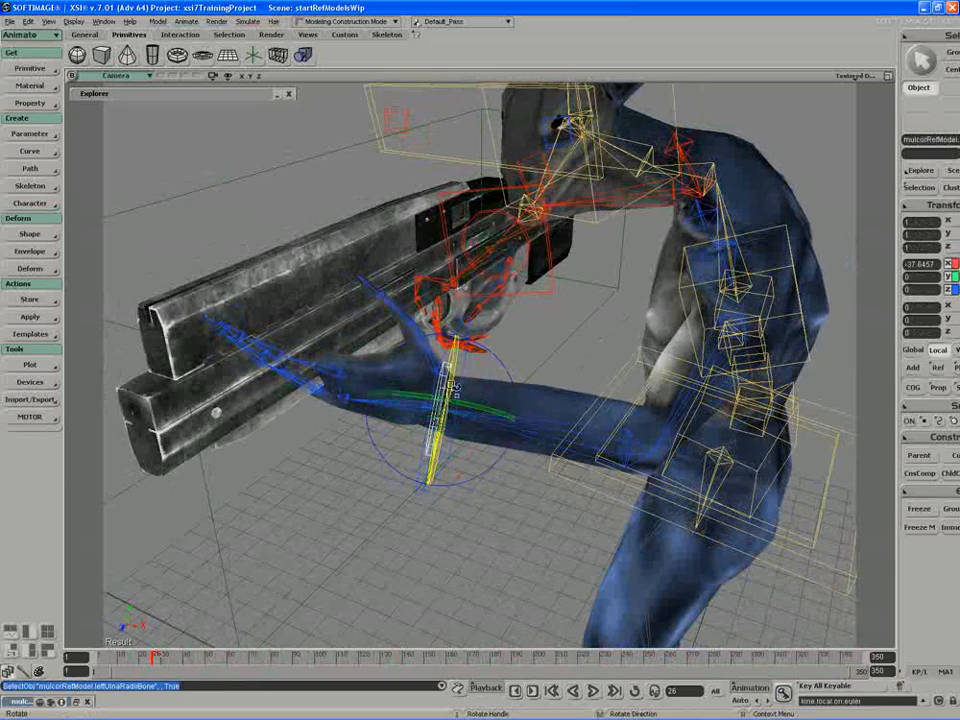
key(s)
right_drag(447, 410, 381, 422)
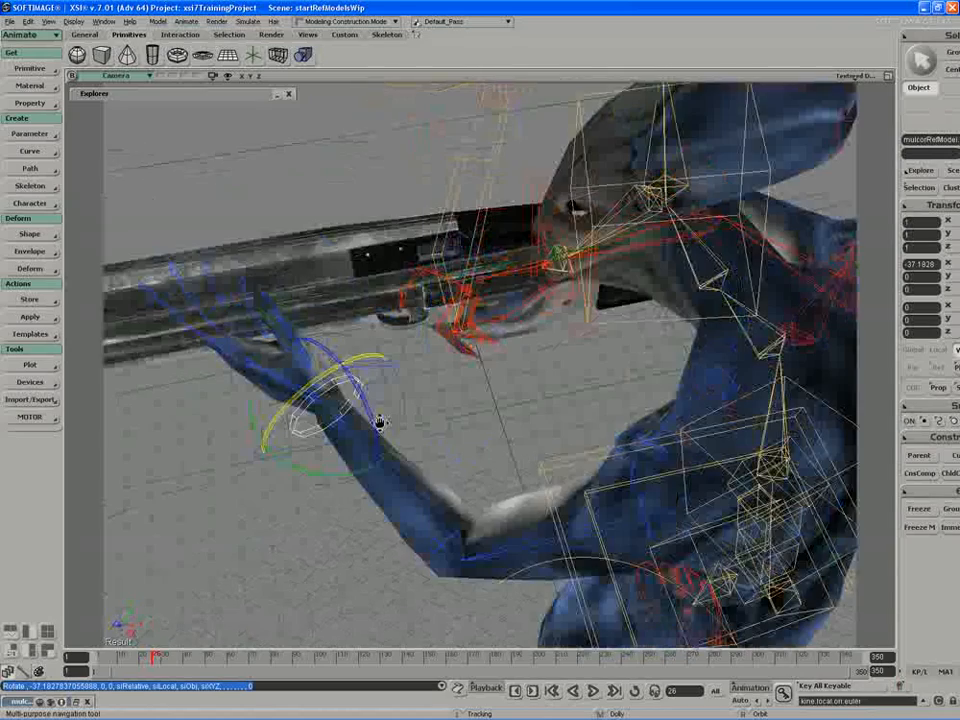
mouse_move(341, 368)
mouse_down()
mouse_move(343, 378)
mouse_move(347, 370)
mouse_up()
key(s)
right_drag(347, 370, 312, 370)
Step: Rotate the left hand bone to bring the fingers around the rifle's fore-end
key(space)
click(261, 394)
key(s)
right_drag(261, 394, 315, 364)
drag(315, 364, 340, 401)
key(s)
right_drag(342, 402, 280, 390)
Step: Rotate leftIndexBone to angle the base of the left index finger along the barrel
key(space)
click(344, 394)
key(s)
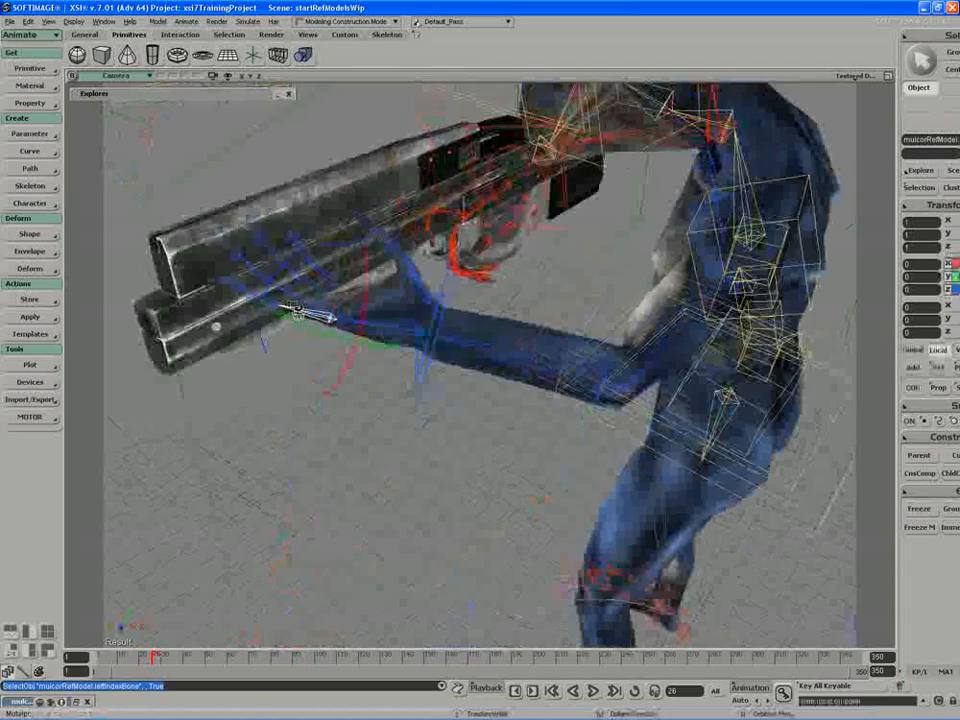
key(c)
drag(279, 270, 272, 298)
key(s)
right_drag(272, 298, 240, 303)
Step: Rotate leftThirdIndexBone to adjust the bend of the left index fingertip under the barrel
key(space)
click(606, 318)
key(c)
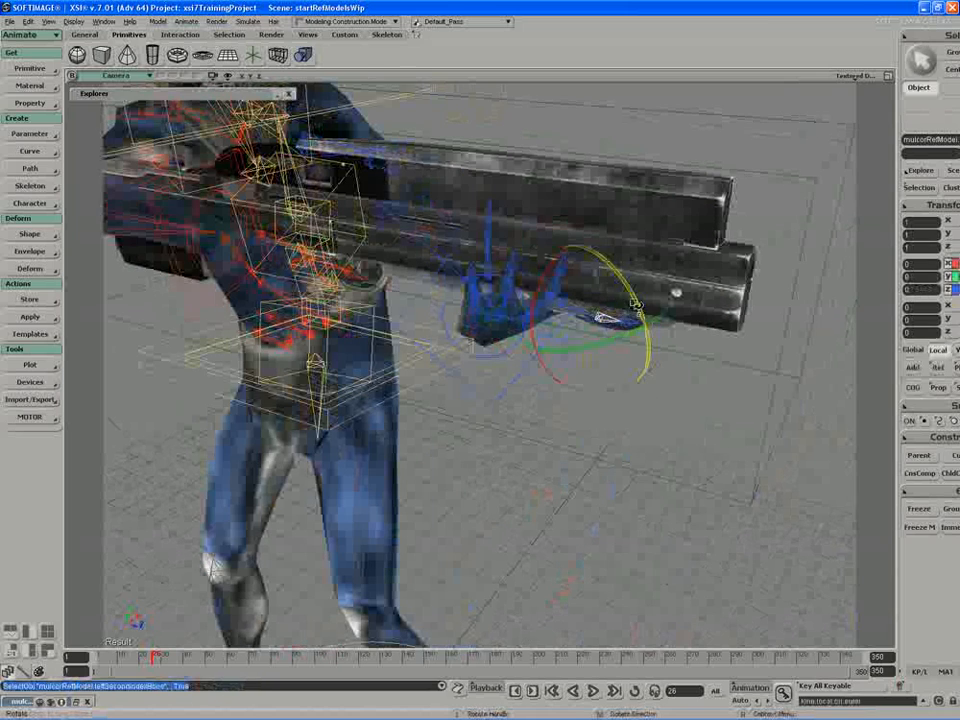
key(space)
click(621, 316)
key(c)
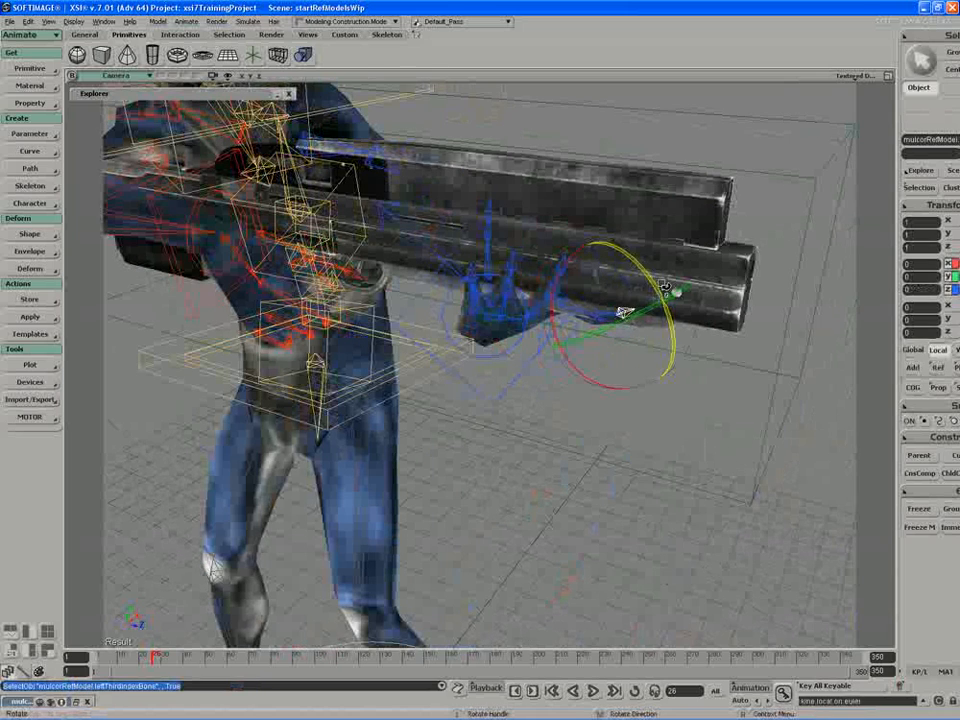
drag(664, 288, 669, 303)
Step: Rotate leftIndexBone again to refine how the index finger rests against the rifle
key(space)
click(580, 312)
key(c)
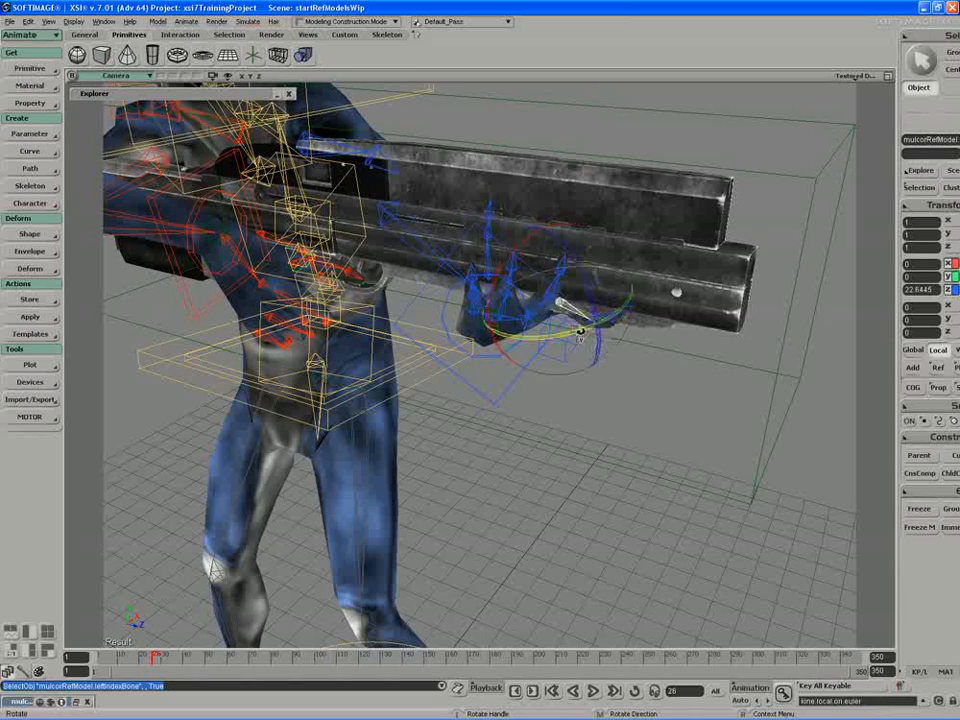
drag(580, 331, 573, 328)
Step: Rotate leftMiddleBone to position the base of the left middle finger against the rifle
key(space)
key(s)
right_drag(584, 313, 568, 295)
click(588, 303)
key(s)
key(c)
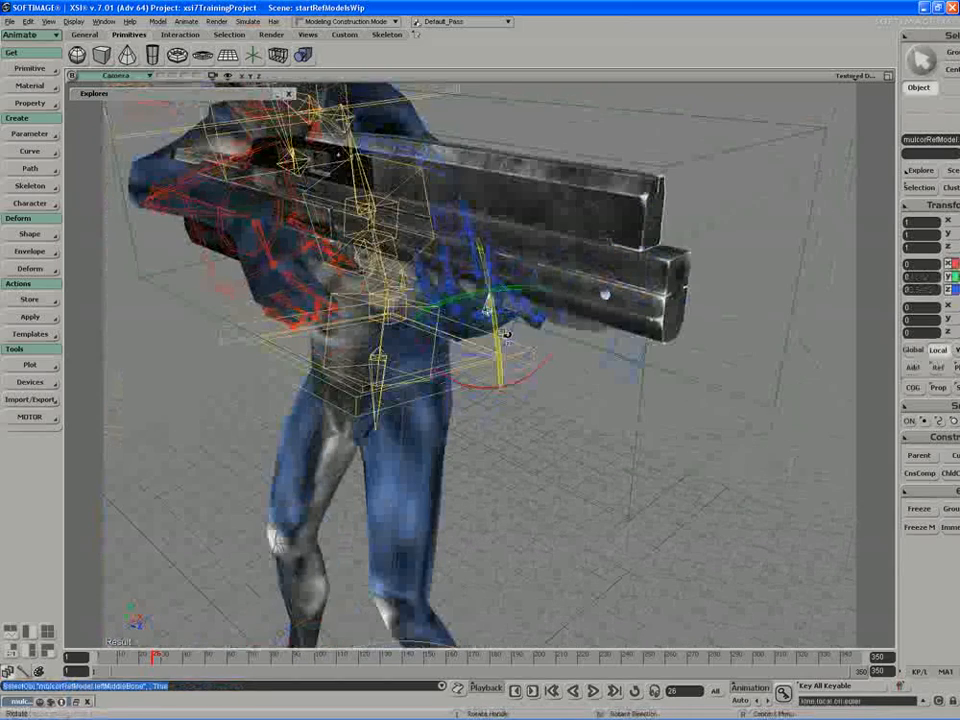
drag(506, 335, 505, 345)
Step: Rotate leftSecondMiddleBone to bend the left middle finger around the side of the barrel
key(space)
click(490, 267)
key(s)
right_drag(493, 267, 555, 286)
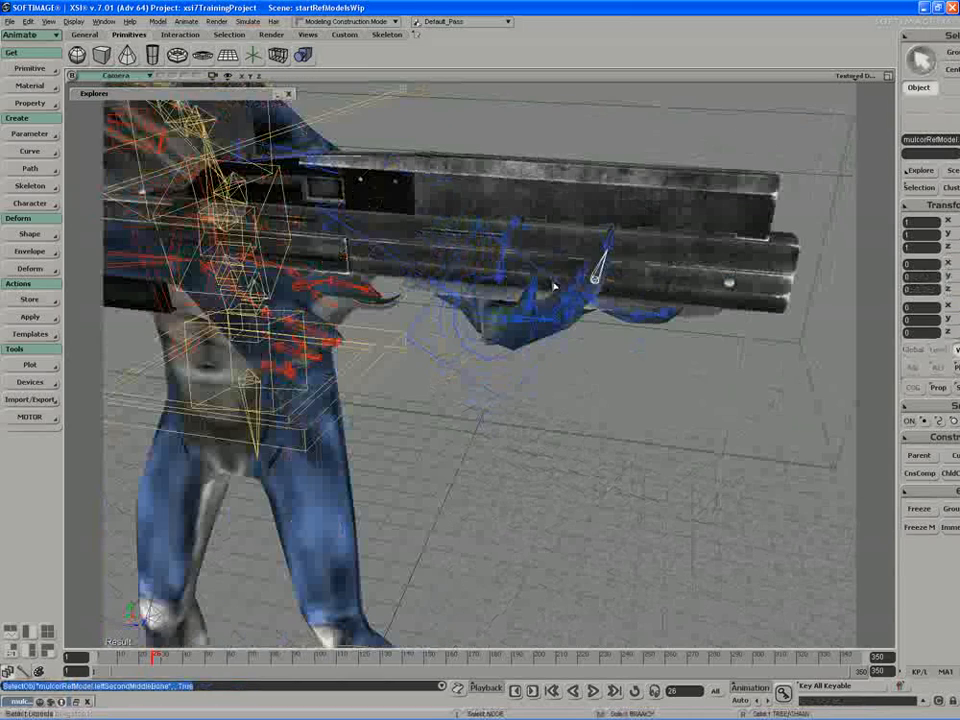
key(c)
drag(652, 287, 617, 195)
Step: Rotate the left middle finger's tip bone to curl the fingertip around the barrel
key(space)
click(589, 229)
key(c)
key(s)
right_drag(617, 195, 668, 278)
Step: Rotate leftRingBone and leftSecondRingBone to curl the left ring finger up around the barrel
key(space)
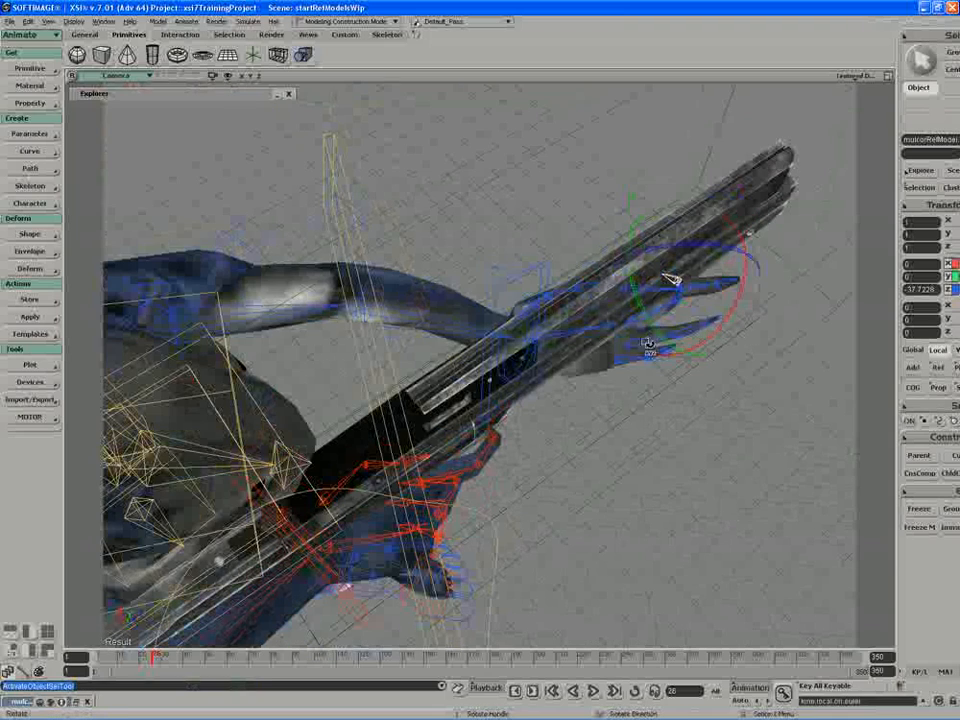
click(643, 338)
key(c)
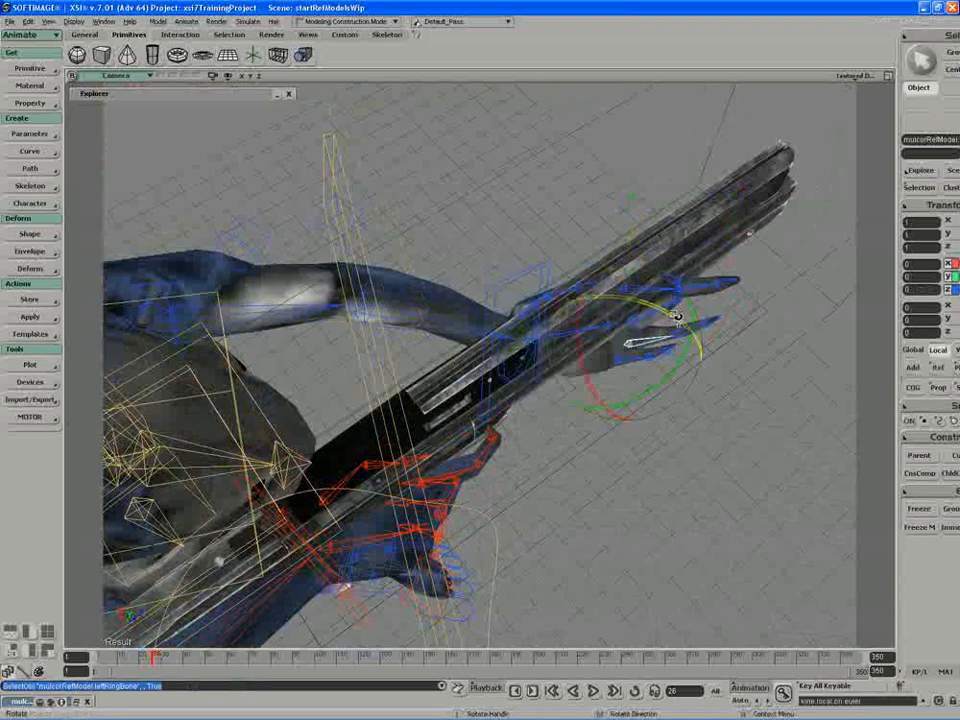
click(642, 300)
key(c)
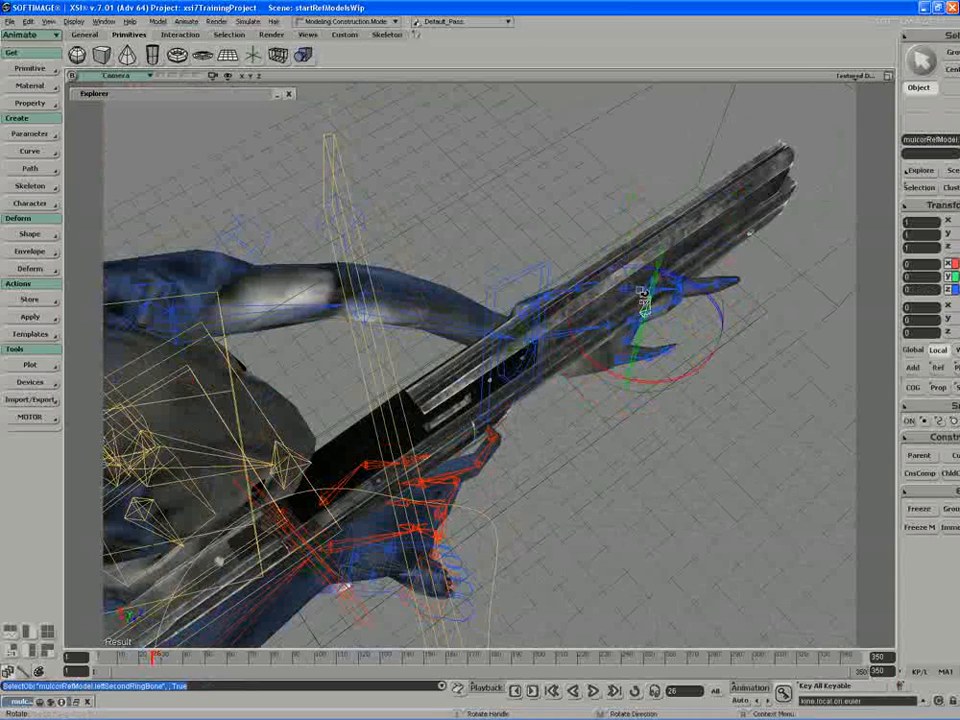
Step: Rotate leftThirdRingBone about -3.6° on Z to settle the ring fingertip against the barrel
click(670, 264)
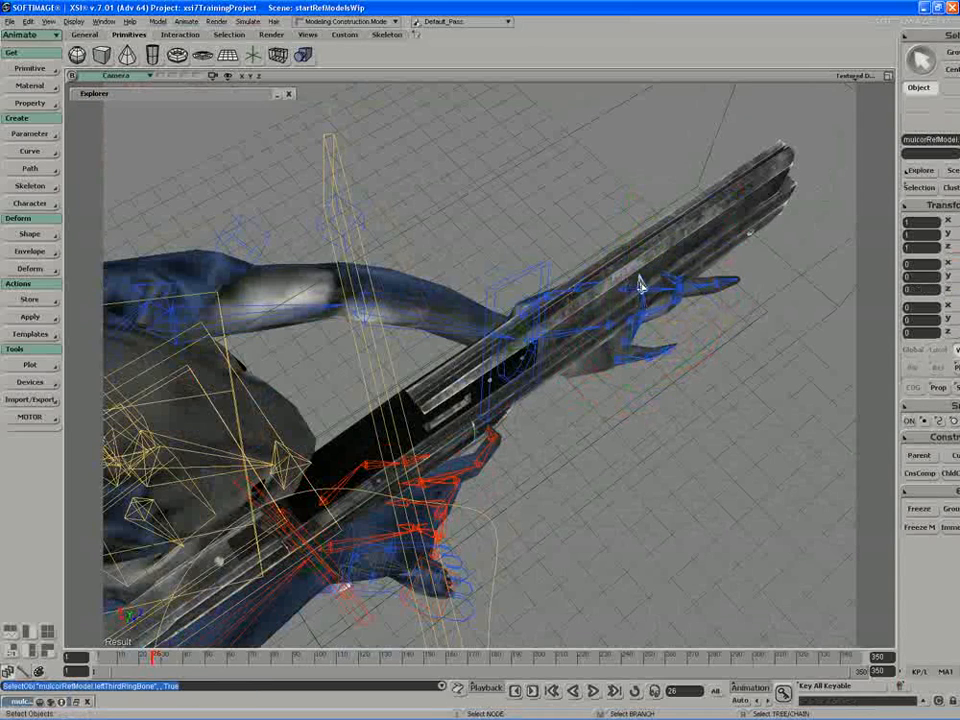
key(c)
drag(671, 250, 673, 258)
key(s)
right_drag(660, 274, 624, 229)
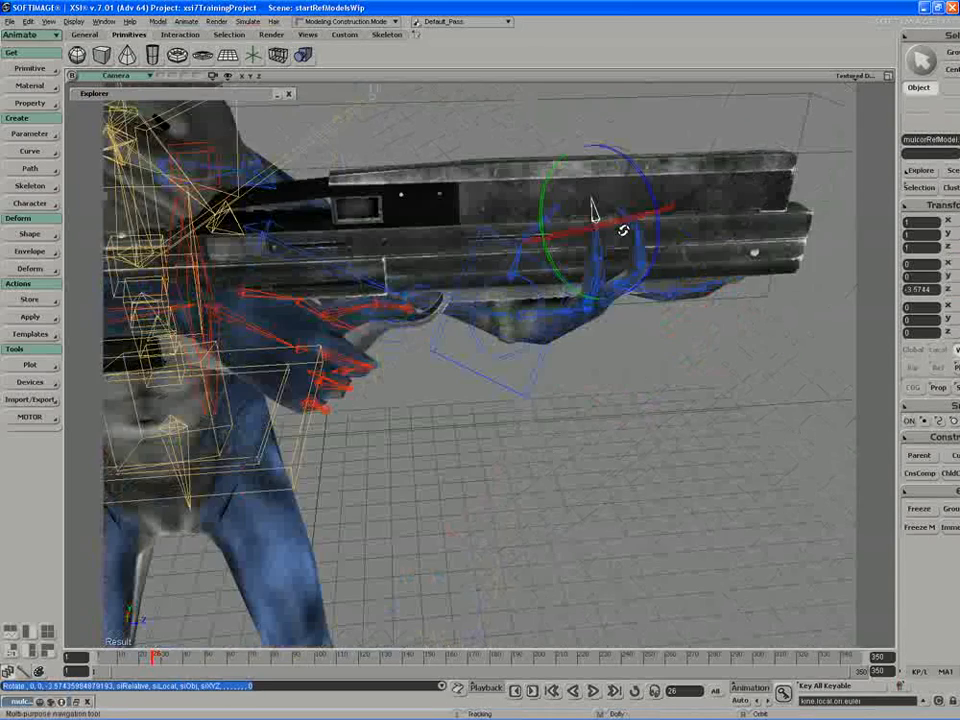
Step: Rotate leftPinkyBone to curl the base of the left pinky toward the rifle
key(space)
key(s)
right_drag(562, 321, 600, 345)
click(630, 310)
key(c)
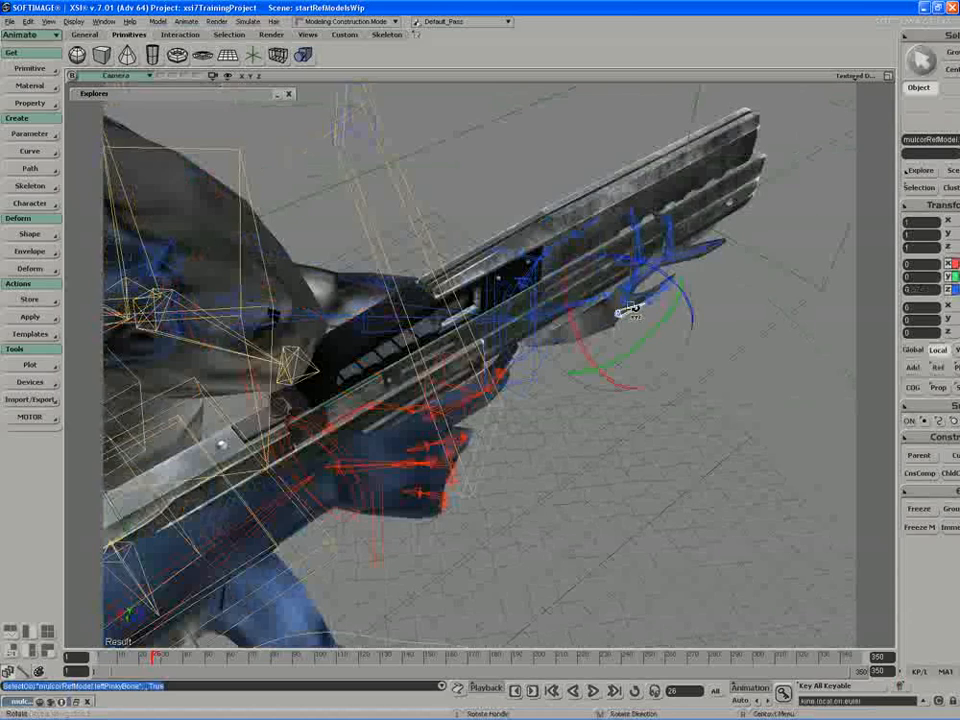
drag(641, 268, 605, 258)
key(s)
right_drag(607, 262, 632, 266)
Step: Rotate the left pinky's next bone about -17.6° on Z to curl it around the barrel, and clear the selection
key(space)
click(633, 260)
key(c)
drag(674, 208, 658, 209)
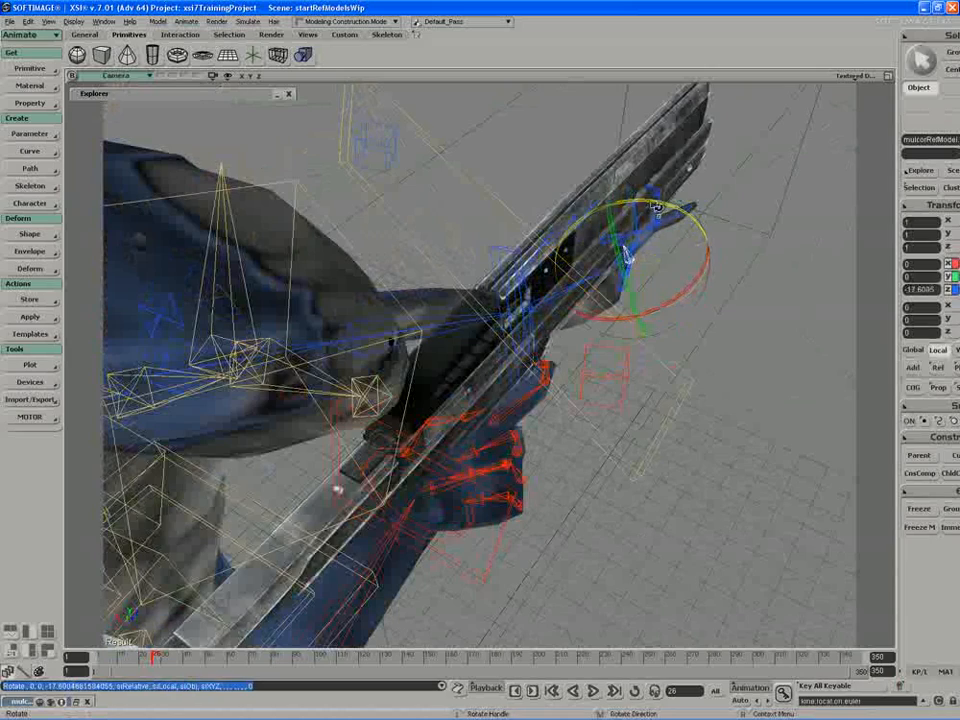
key(s)
right_drag(658, 209, 715, 165)
middle_drag(715, 165, 527, 401)
right_drag(527, 401, 517, 370)
key(space)
click(165, 497)
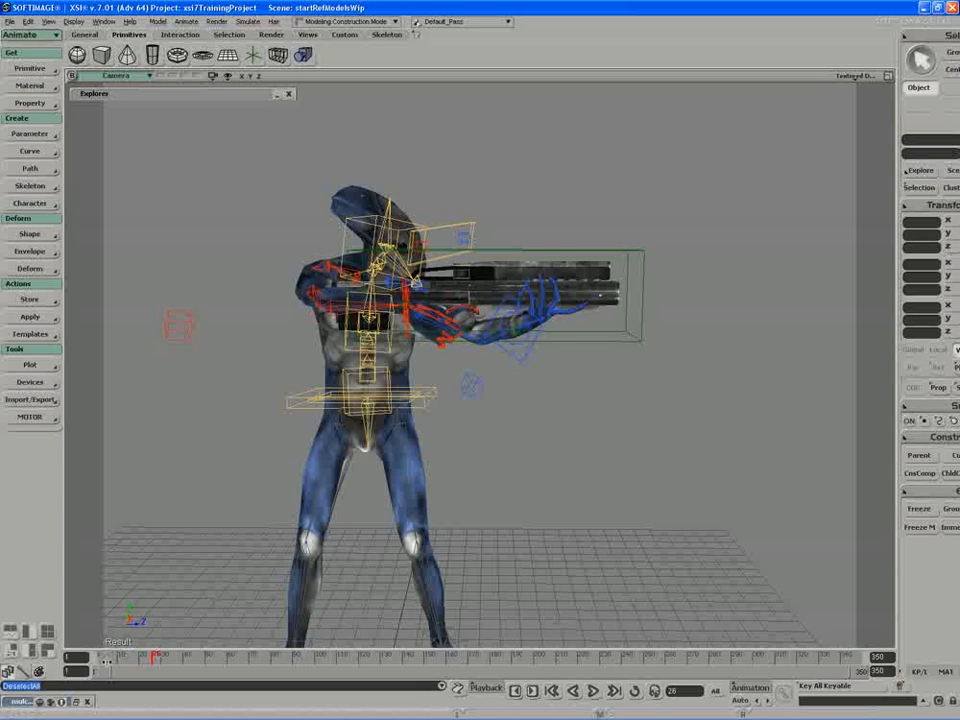
Step: Return the timeline to frame 1 with the whole posed character in view
key(s)
mouse_move(195, 534)
right_down()
mouse_move(195, 553)
mouse_move(182, 562)
mouse_move(206, 553)
right_up()
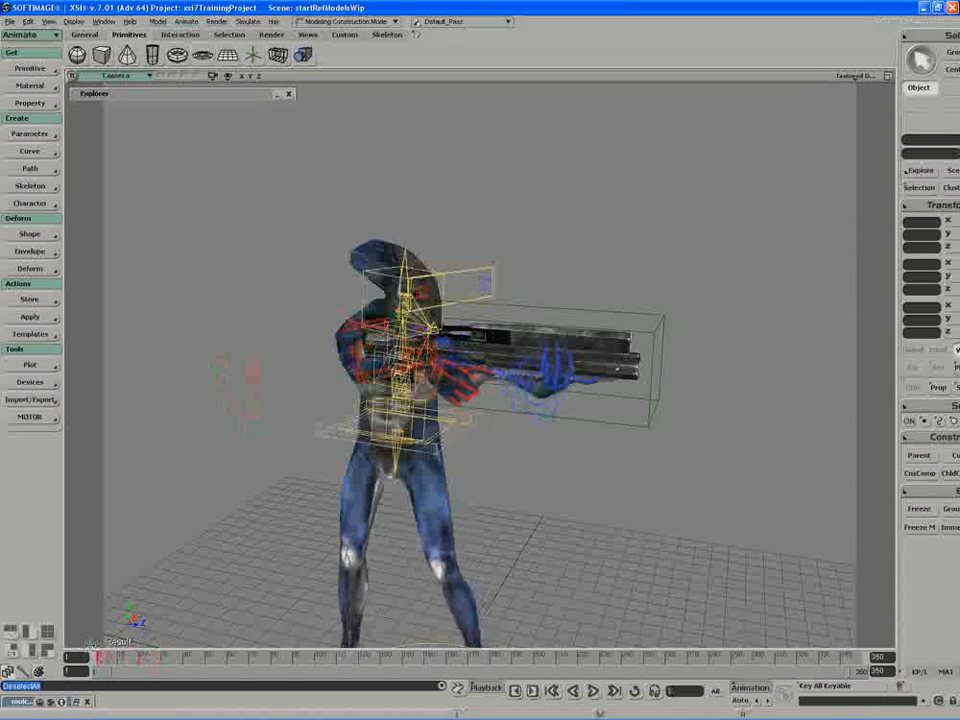
mouse_move(89, 645)
mouse_down()
mouse_move(121, 650)
mouse_move(88, 640)
mouse_up()
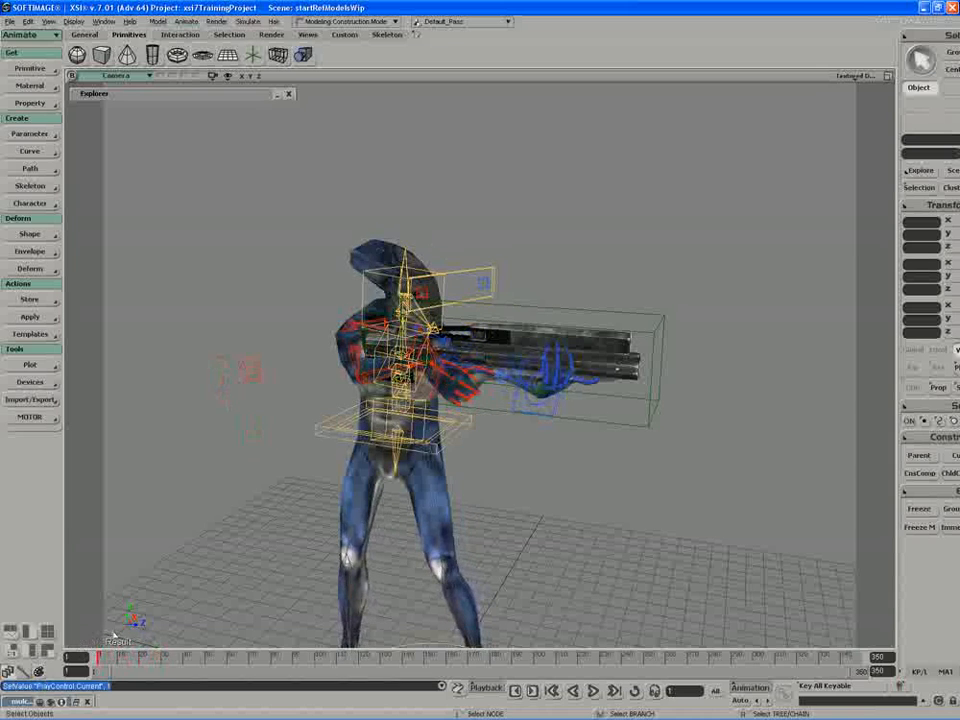
right_drag(113, 635, 290, 489)
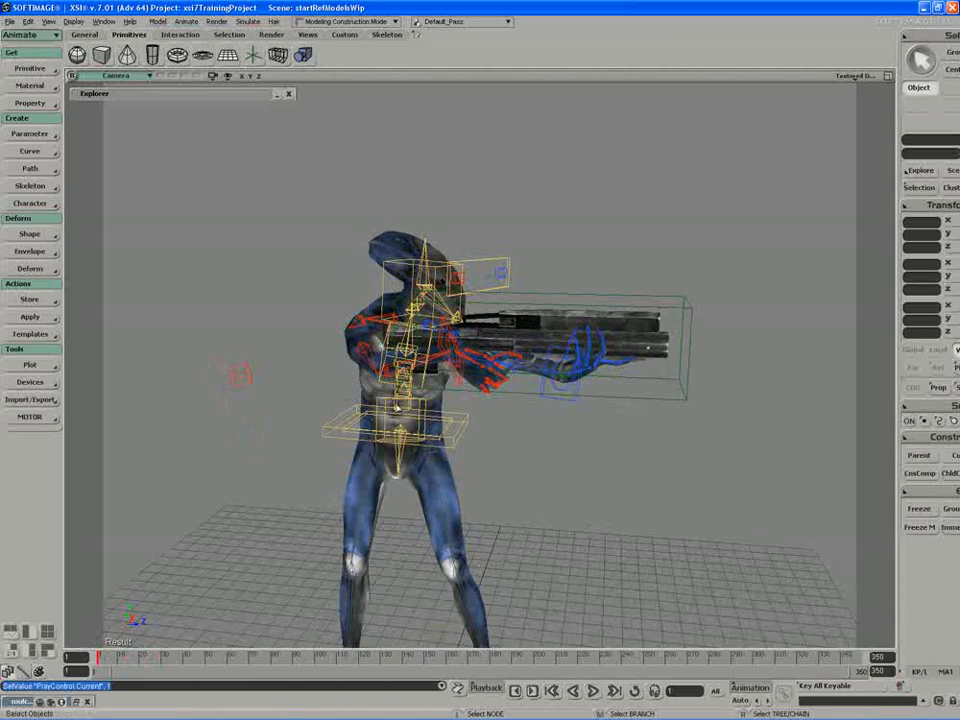
Step: Deactivate the position constraint on the right arm effector, rightArmEff
key(s)
drag(438, 371, 450, 388)
middle_drag(450, 388, 332, 476)
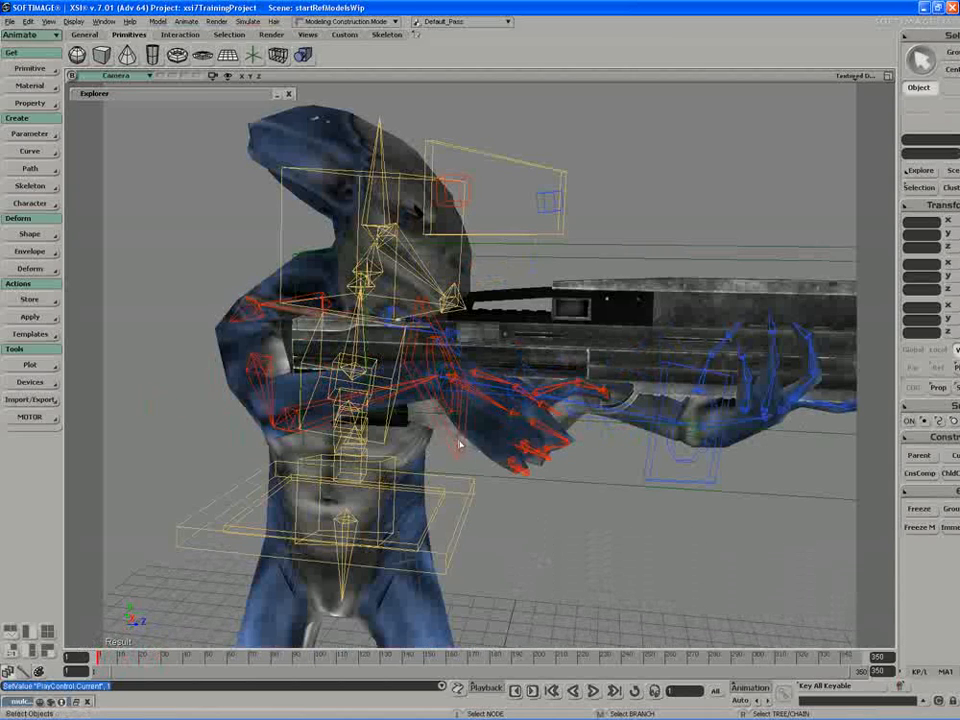
click(455, 441)
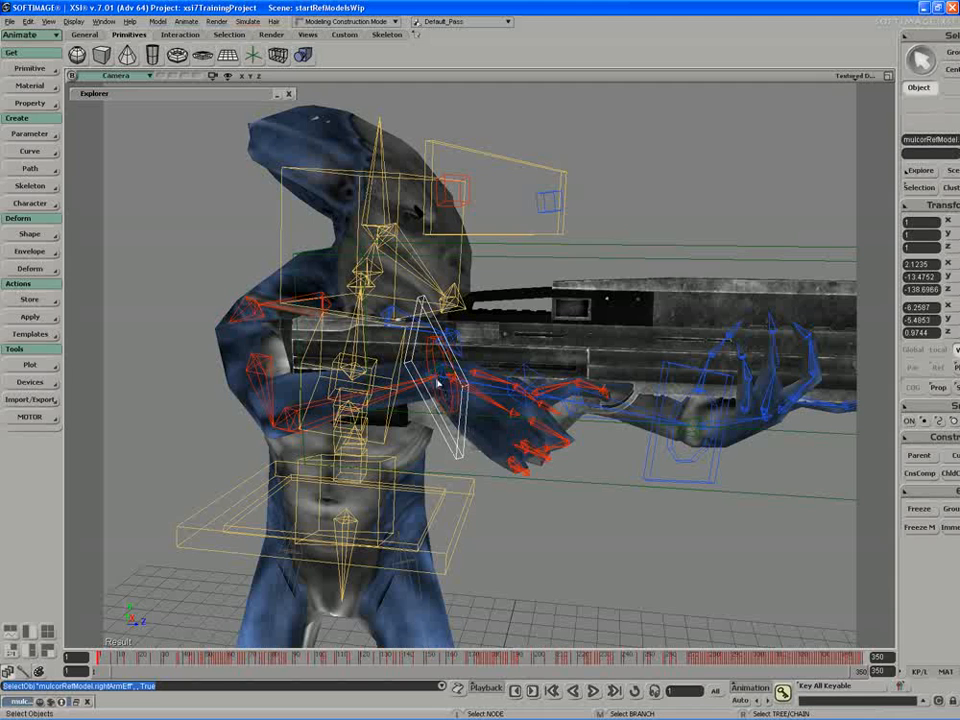
click(912, 189)
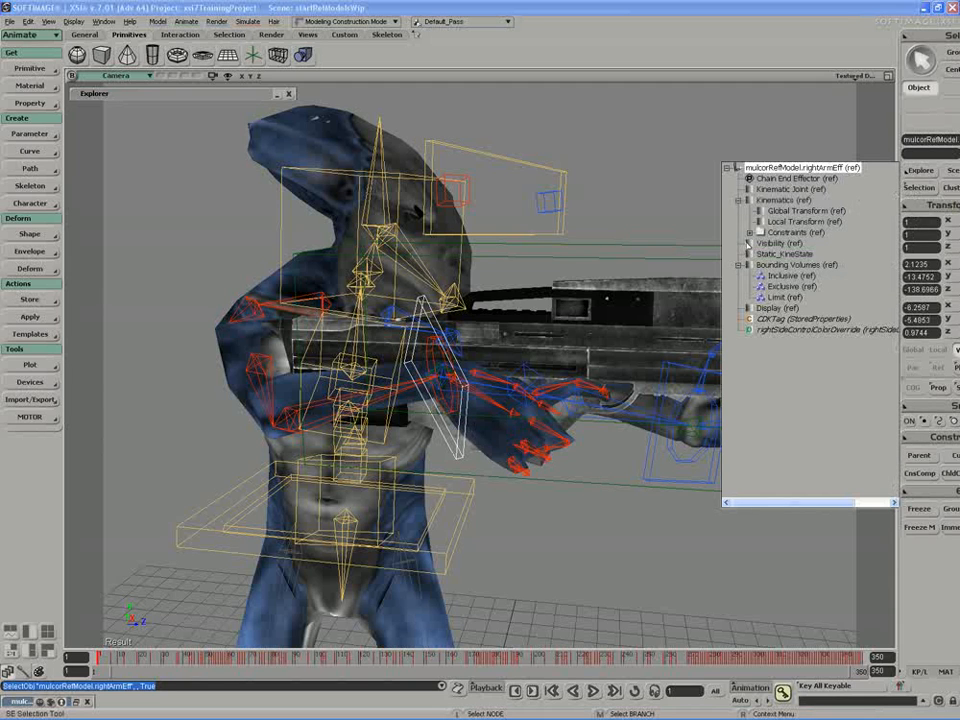
click(750, 233)
click(785, 243)
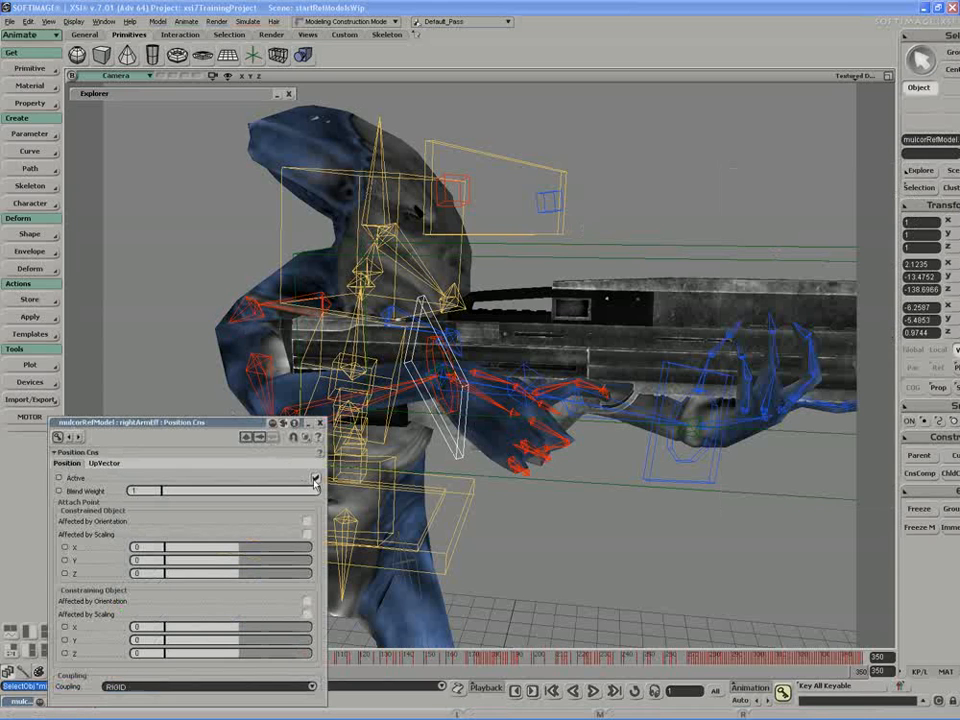
click(316, 479)
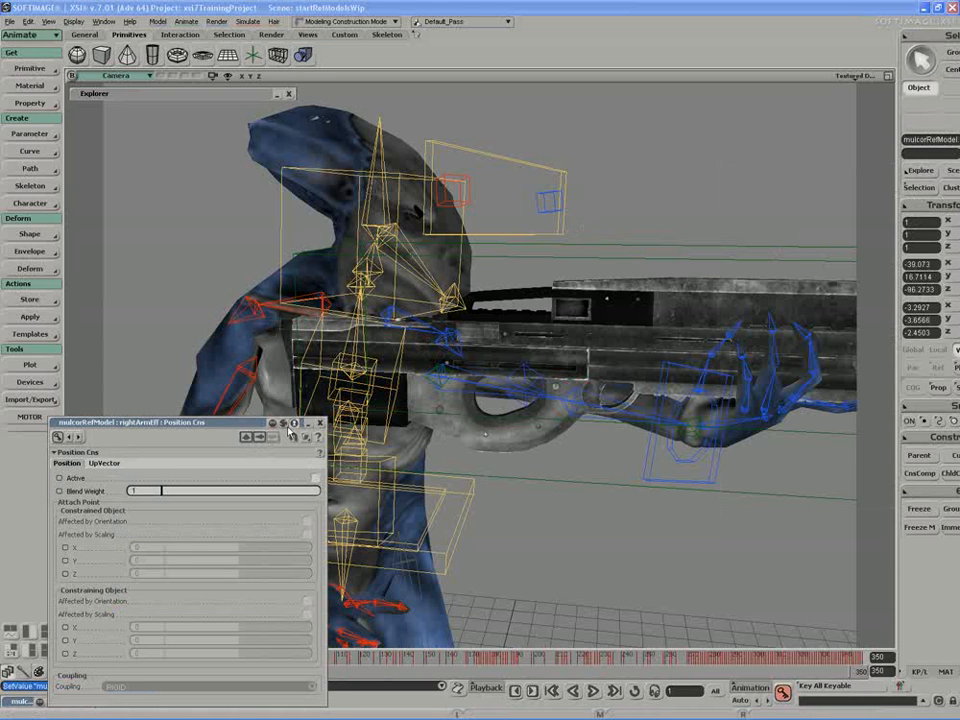
Step: Scrub the timeline between frames 1 and 12 to examine the right arm's motion, keeping the Position Cns properties clear of the character
drag(251, 424, 229, 103)
key(s)
middle_drag(396, 604, 446, 540)
drag(446, 540, 488, 537)
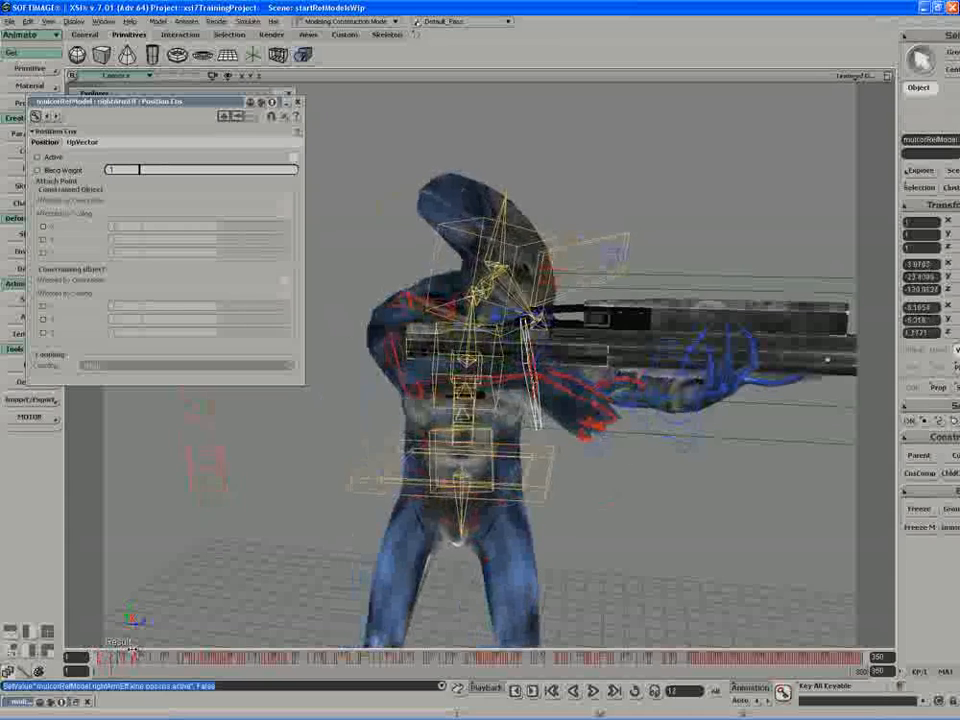
drag(115, 651, 84, 652)
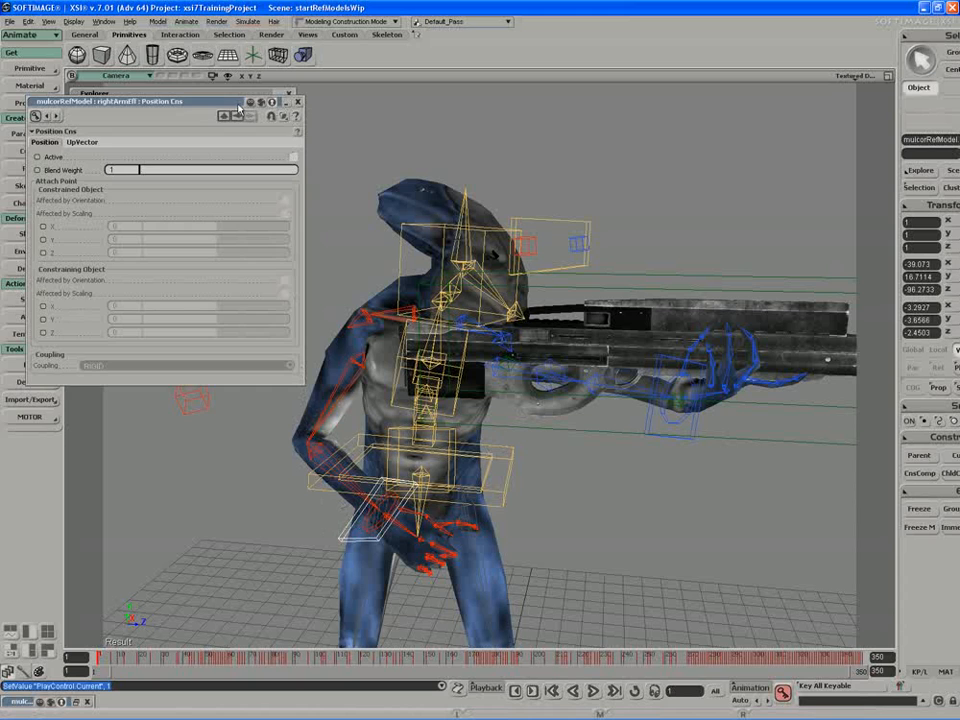
drag(240, 105, 208, 177)
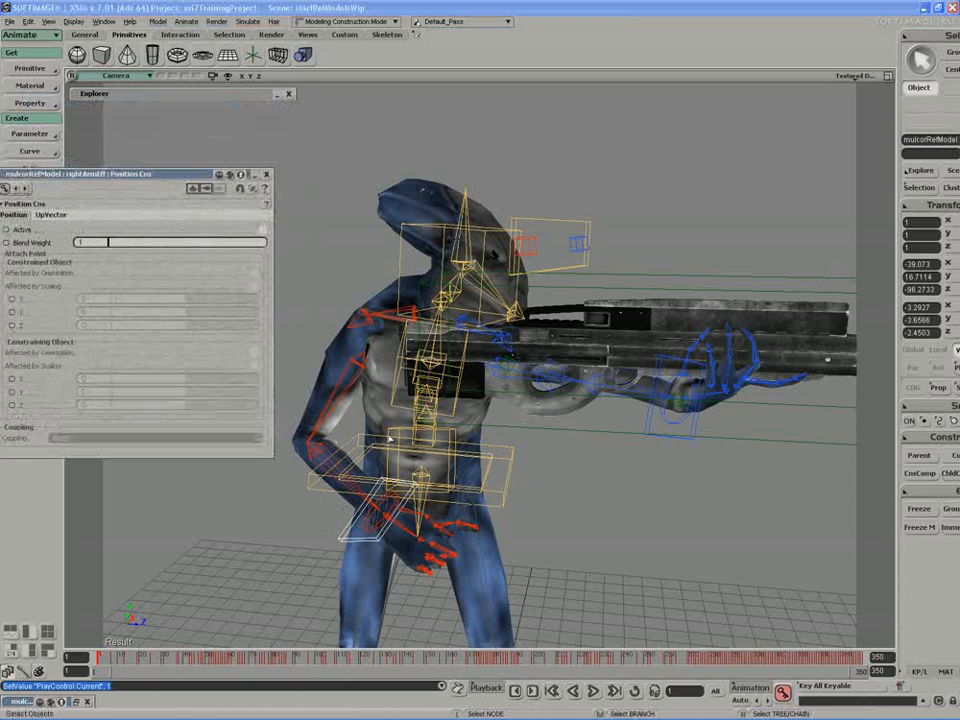
Step: Create a null and constrain its pose to the right arm effector, rightArmEff, keeping the open constraint properties clear of the tools
drag(148, 183, 190, 233)
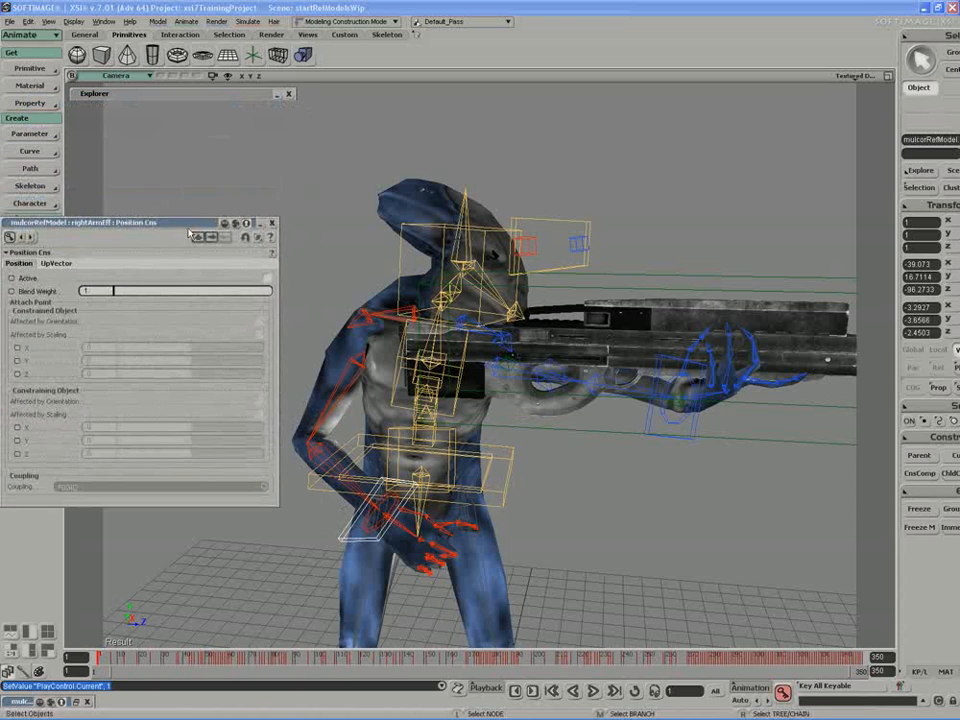
click(30, 68)
click(86, 69)
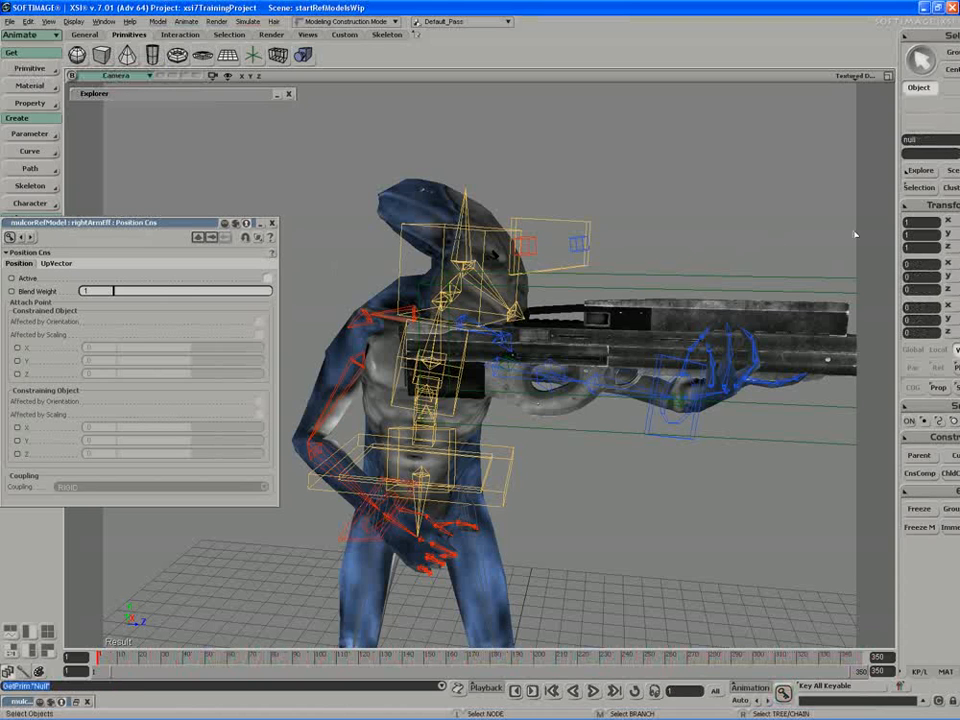
click(926, 447)
click(836, 152)
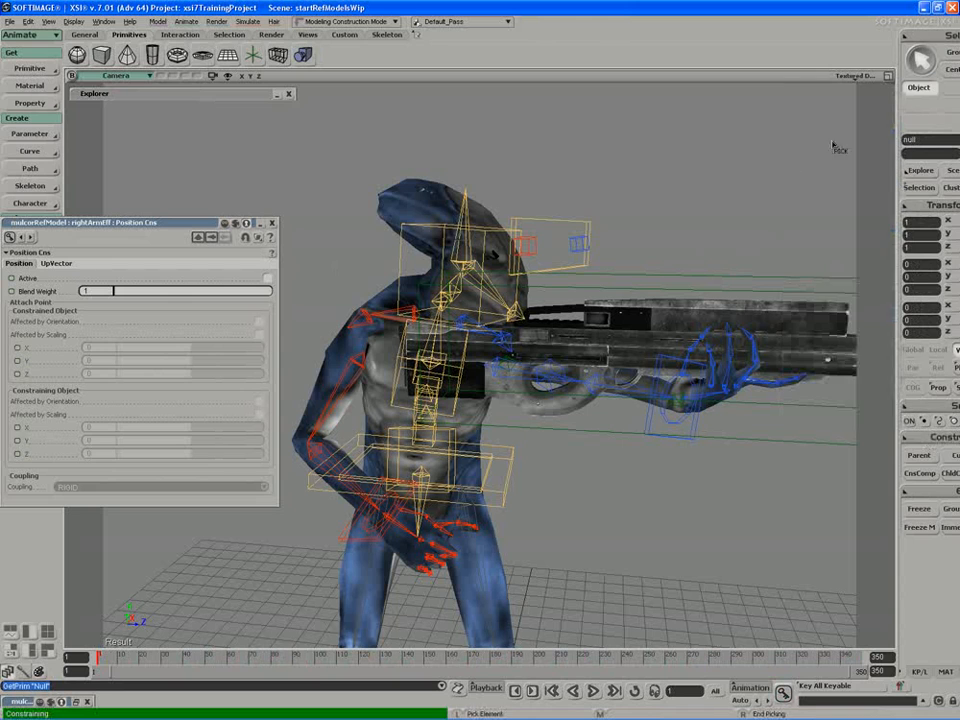
click(343, 525)
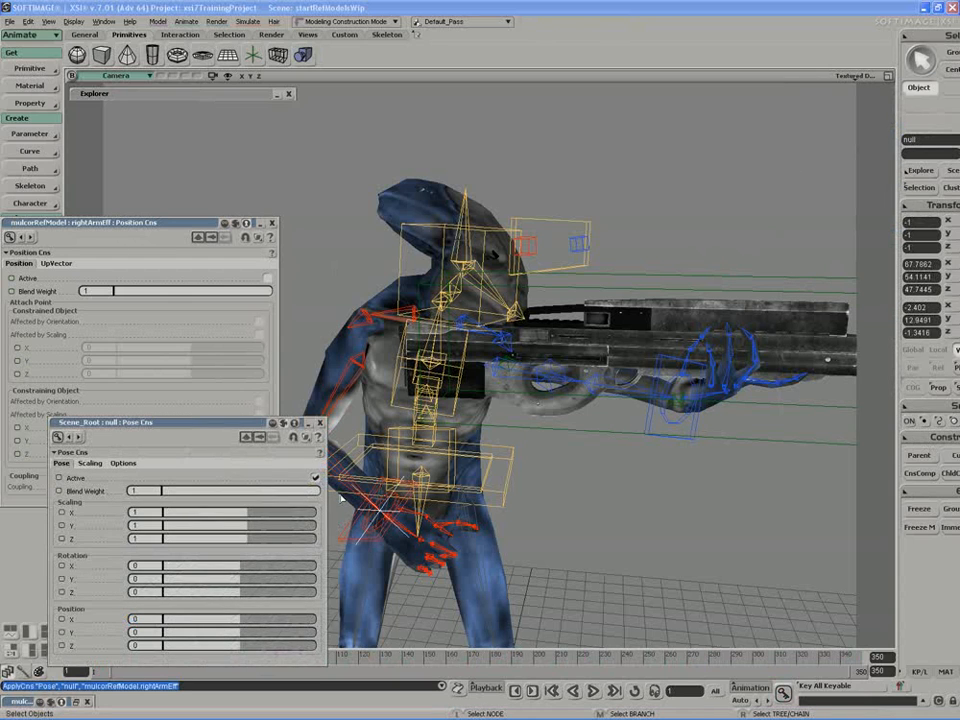
Step: Rename the new null gunMovement, display it with a Diamond icon, and close its properties
key(Return)
click(130, 508)
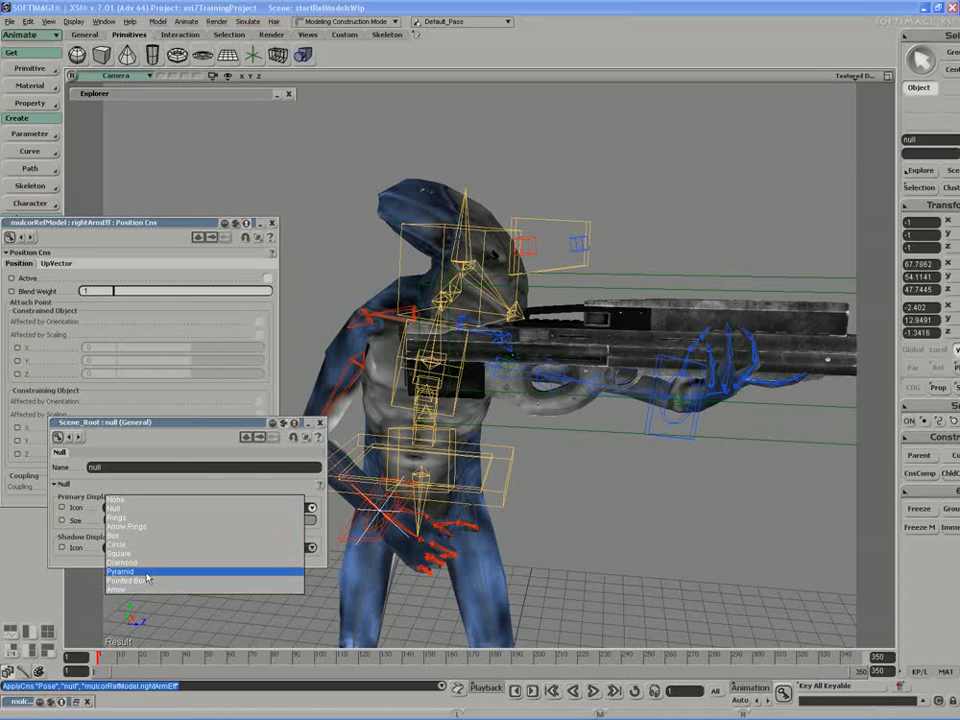
click(118, 562)
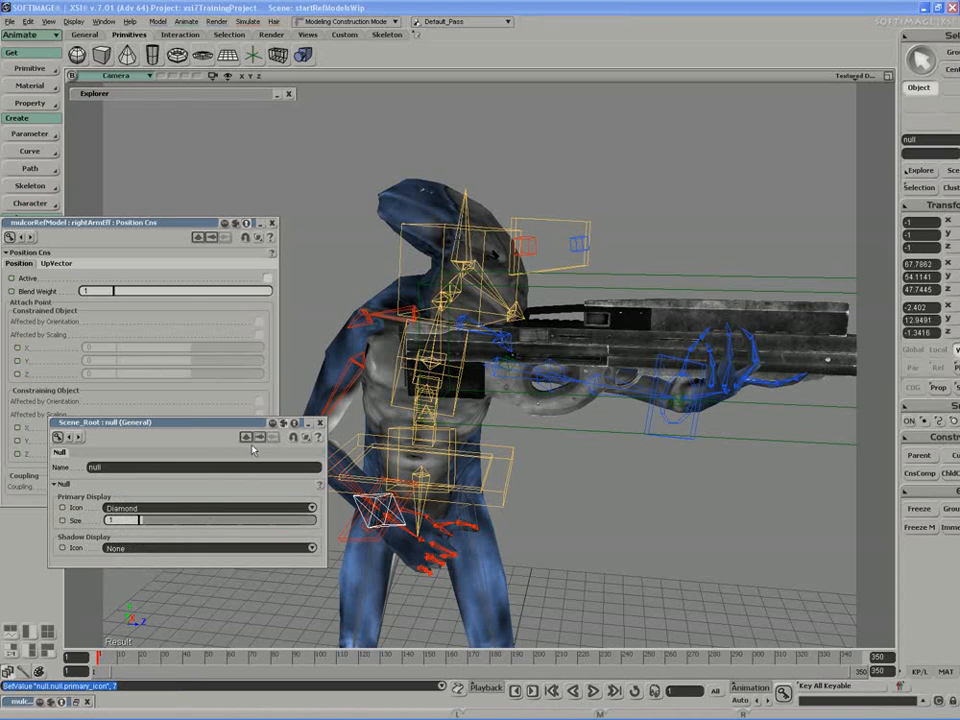
text(gunMovement)
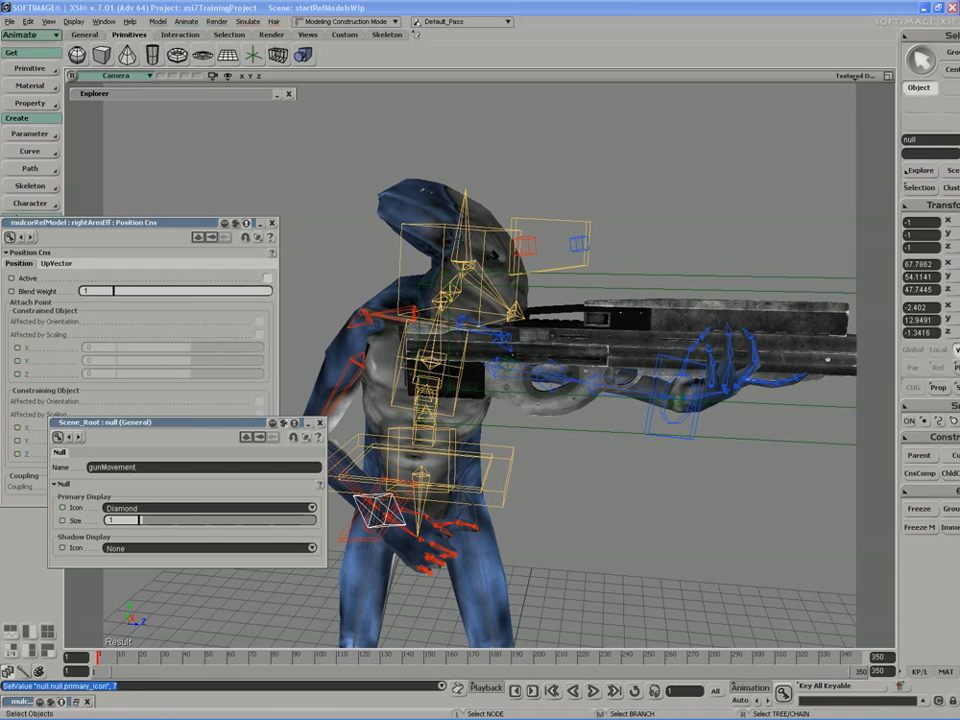
click(320, 422)
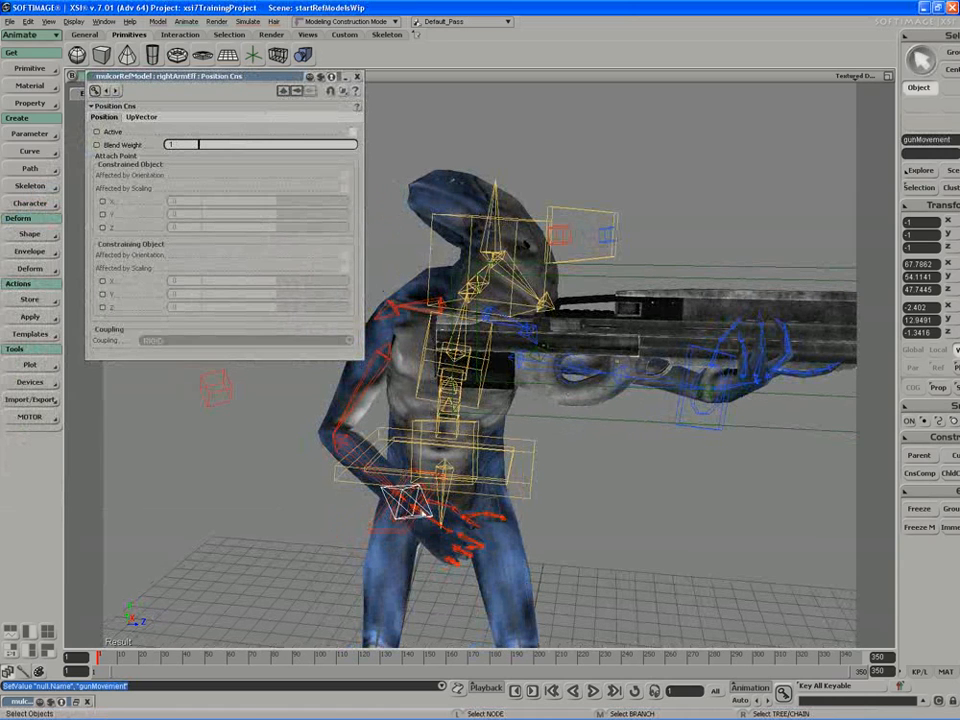
Step: Plot all transformations of gunMovement over frames 1 to 350 into an action named plotGunMove, applying the plotted animation to the null
click(35, 366)
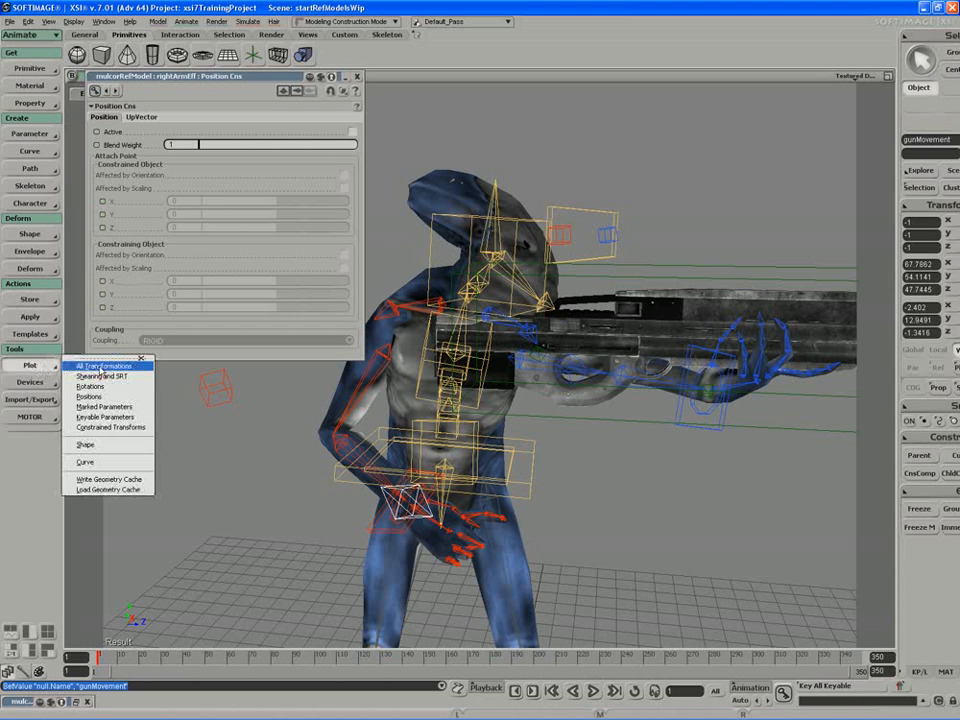
click(101, 369)
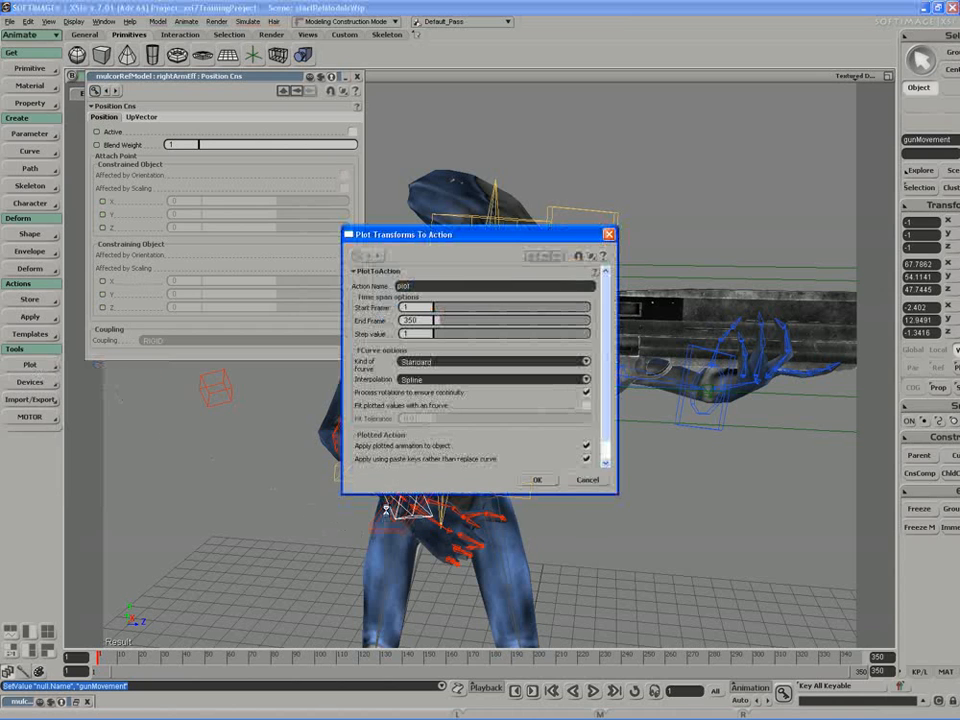
drag(427, 248, 654, 316)
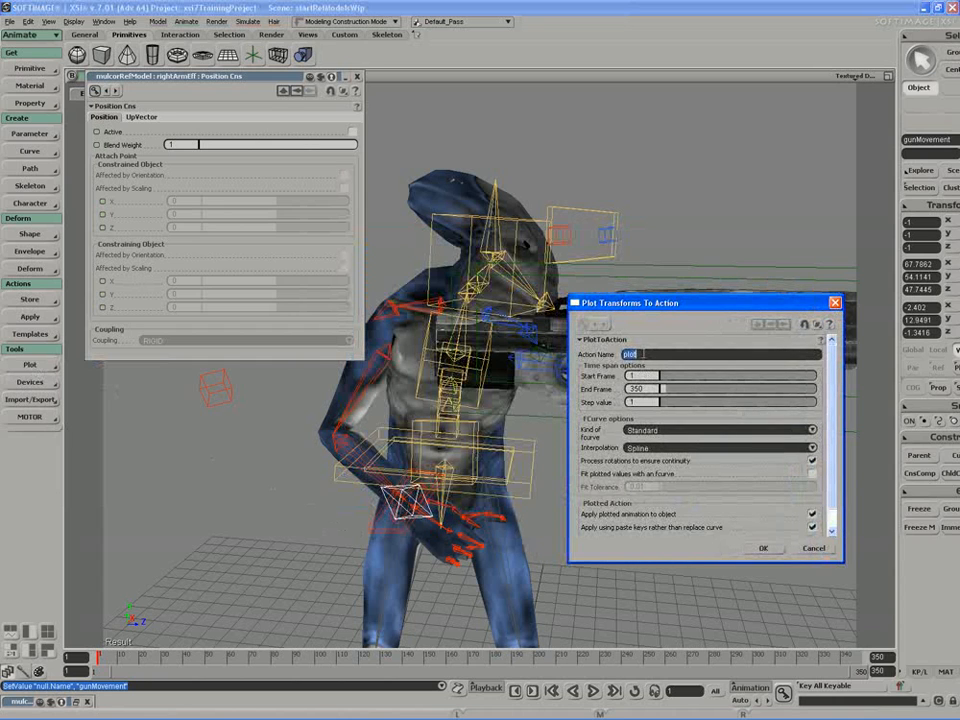
click(651, 353)
text(Gu)
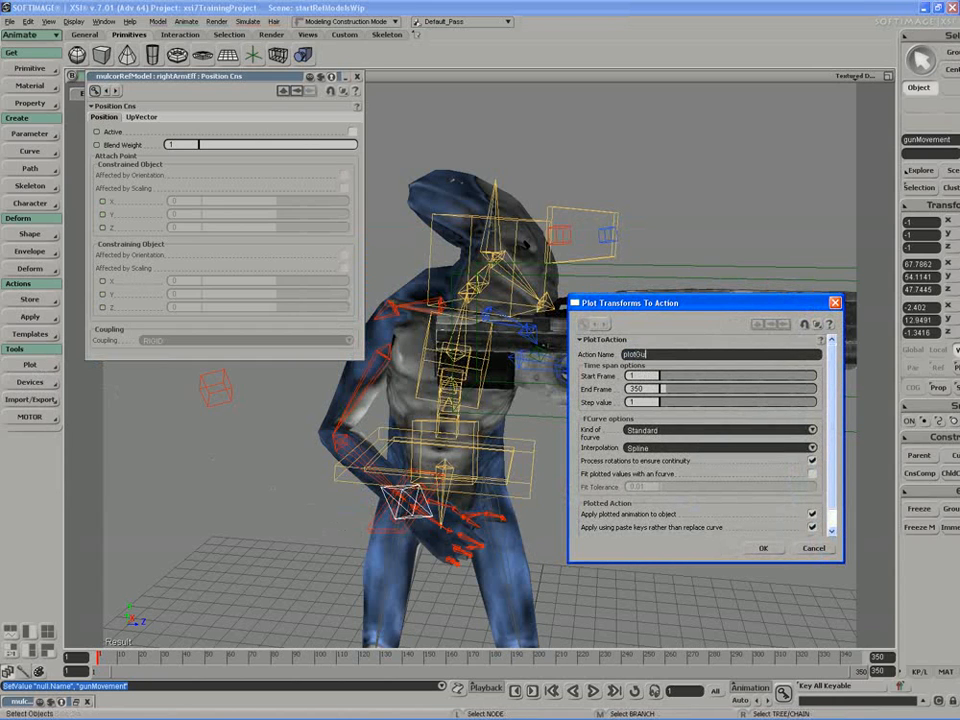
text(nPa)
key(BackSpace)
text(Mo)
text(Mov)
click(768, 552)
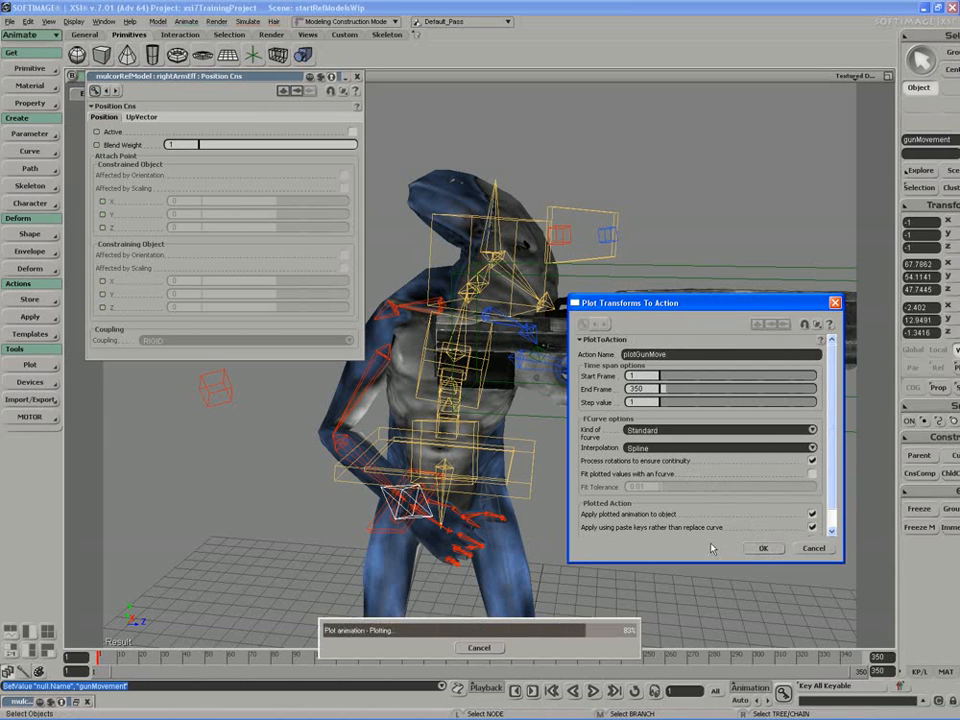
Step: Scrub the plotted animation and reactivate rightArmEff's position constraint, toggling it to compare the arm with the gunMovement null
drag(100, 658, 365, 656)
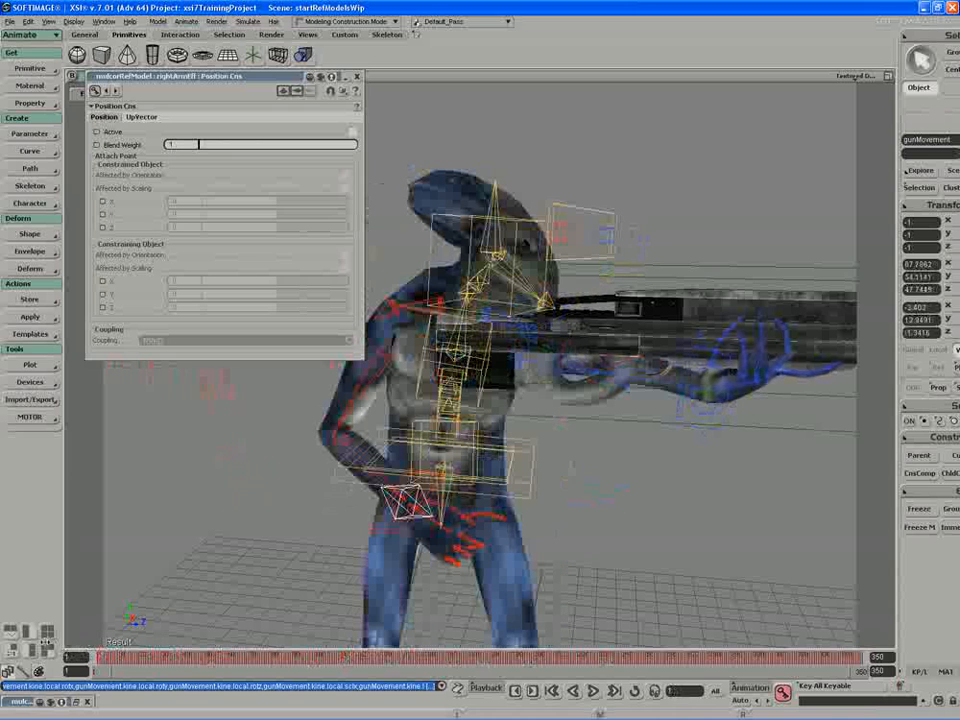
click(352, 132)
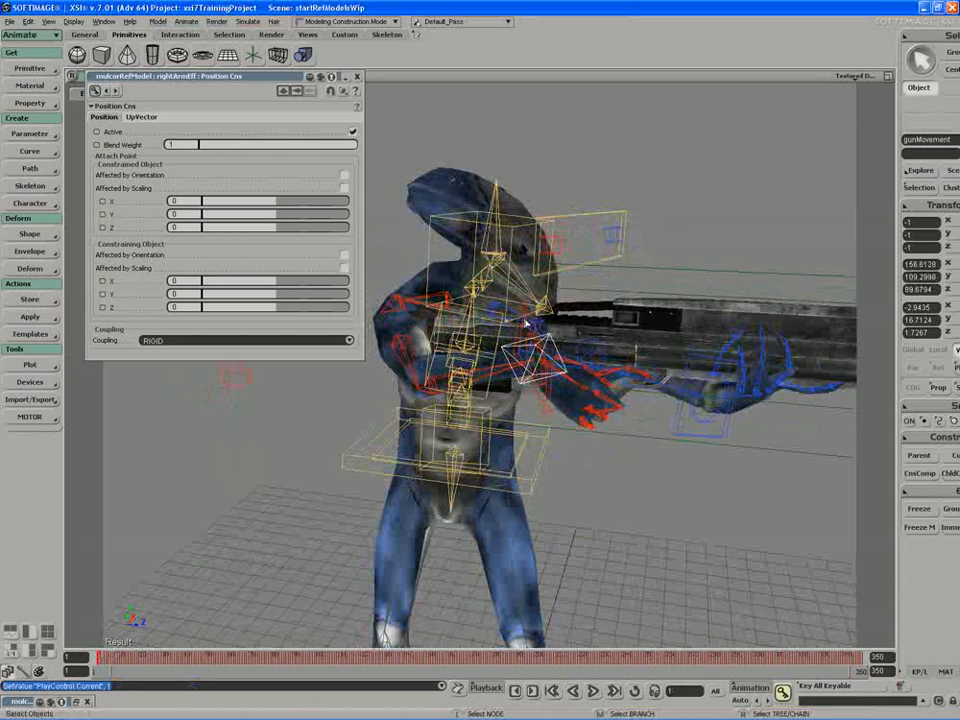
click(352, 131)
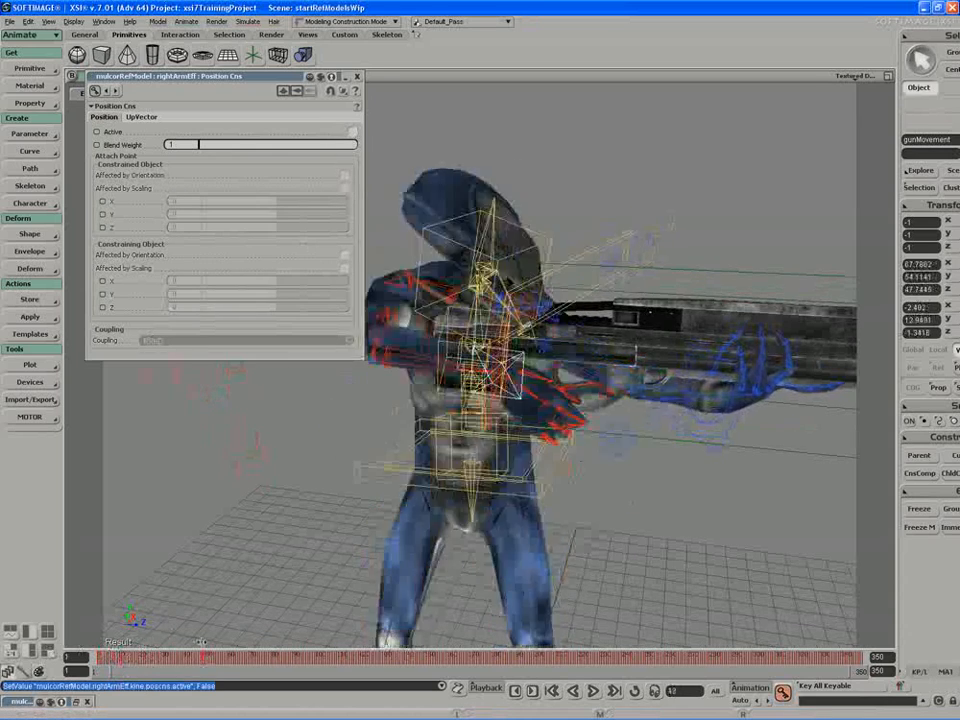
click(352, 131)
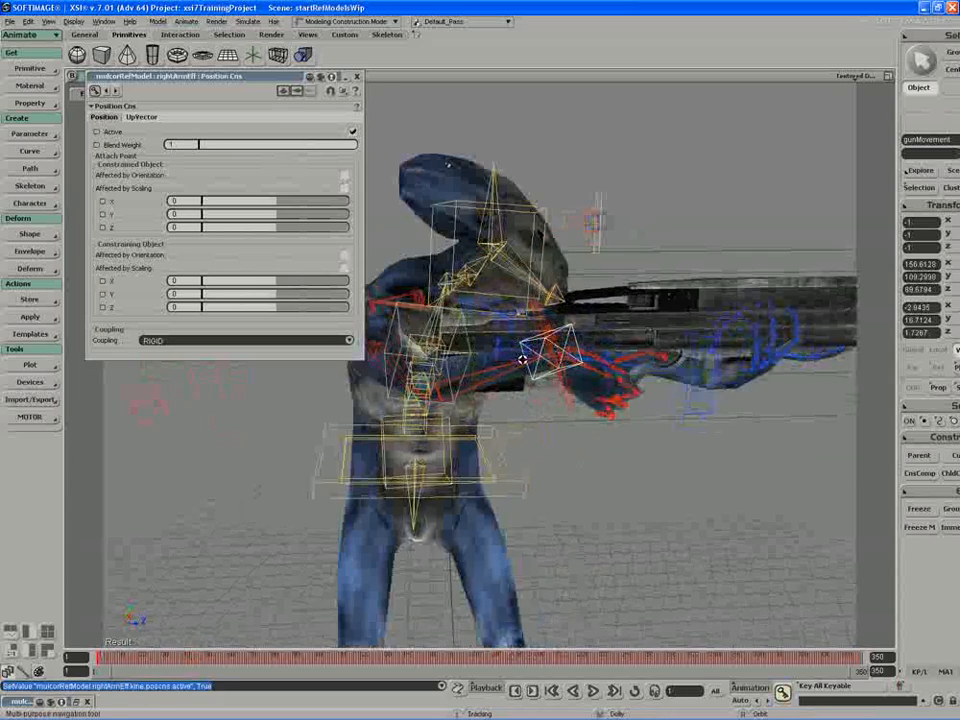
Step: Delete the Pose constraint from the gunMovement null and close rightArmEff's Position Cns properties
key(8)
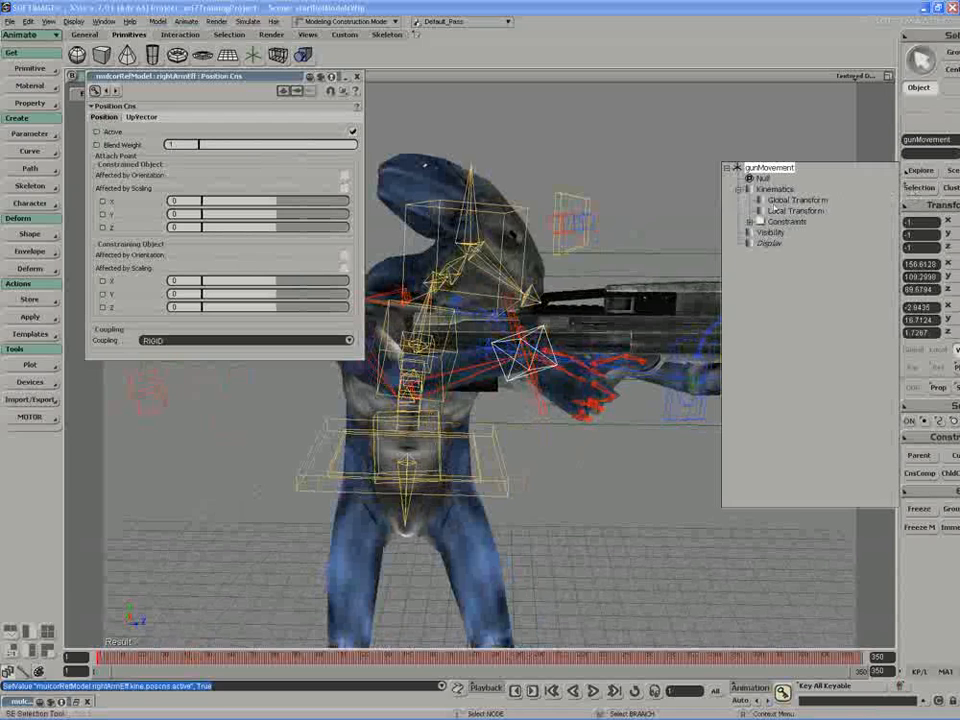
click(796, 232)
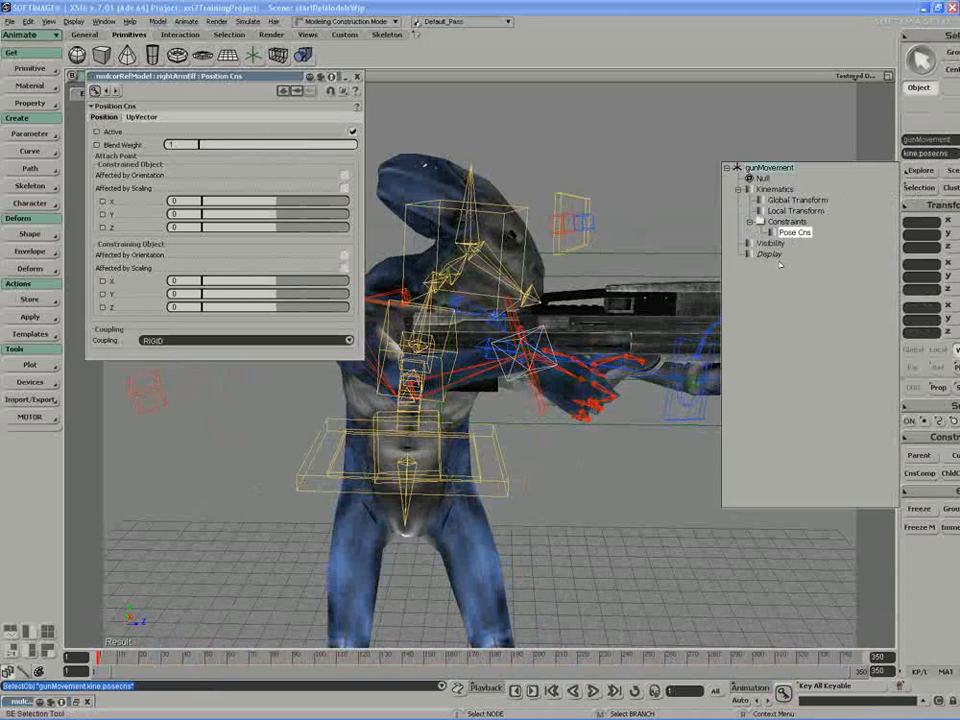
key(Delete)
scroll(518, 454, down, 3)
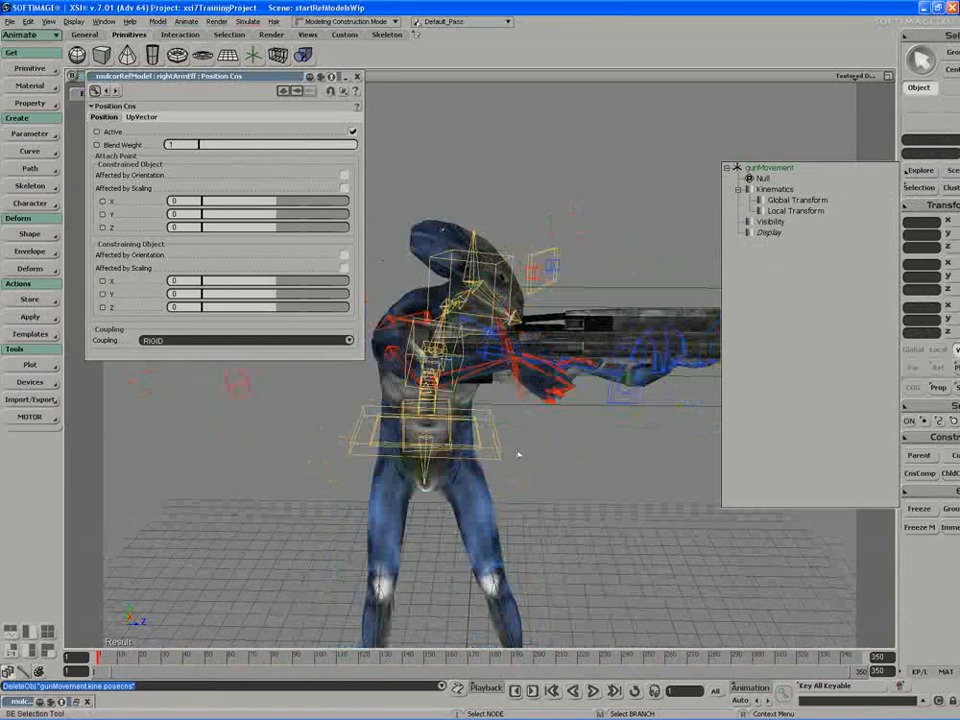
key(s)
right_drag(411, 476, 347, 504)
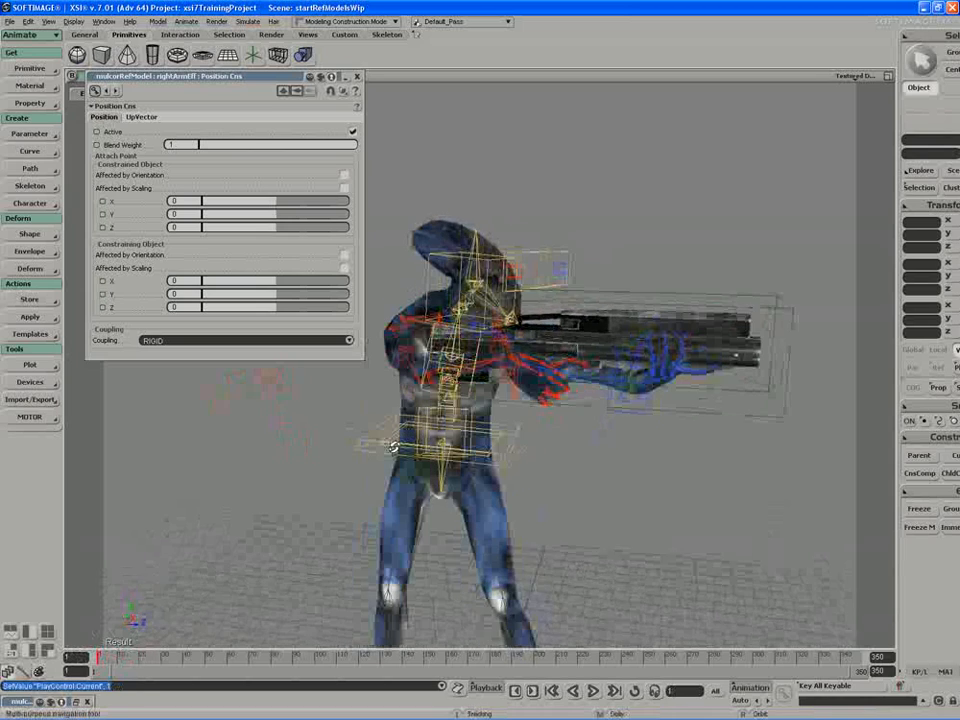
click(359, 77)
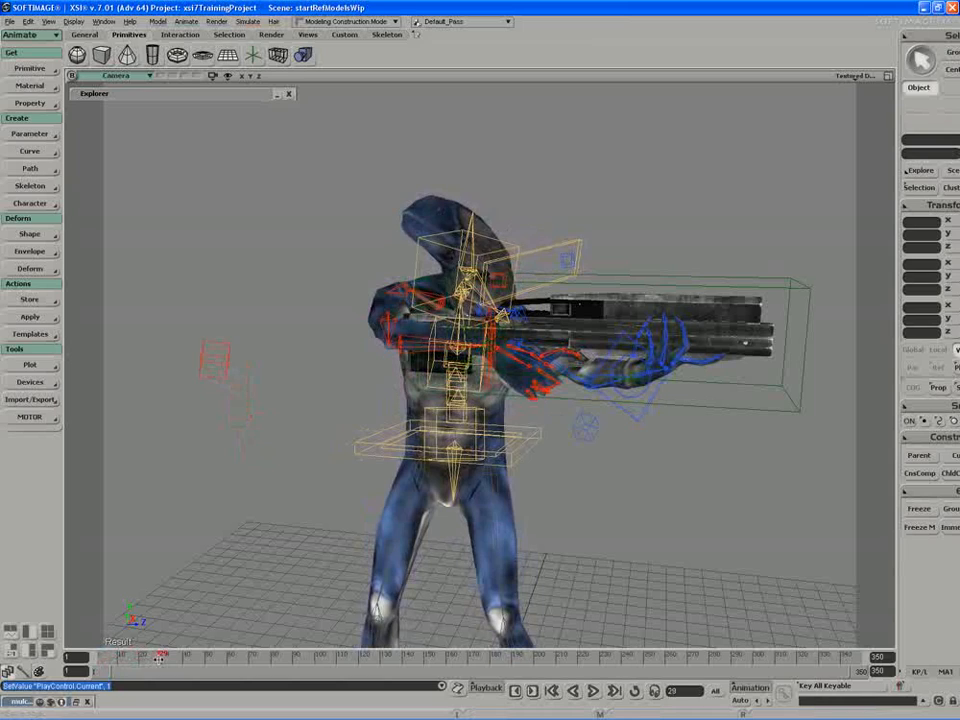
Step: Move the timeline to frame 27 and select the rifle's control object, rifleSRT
drag(159, 658, 155, 657)
key(s)
drag(264, 492, 225, 495)
middle_drag(225, 495, 287, 437)
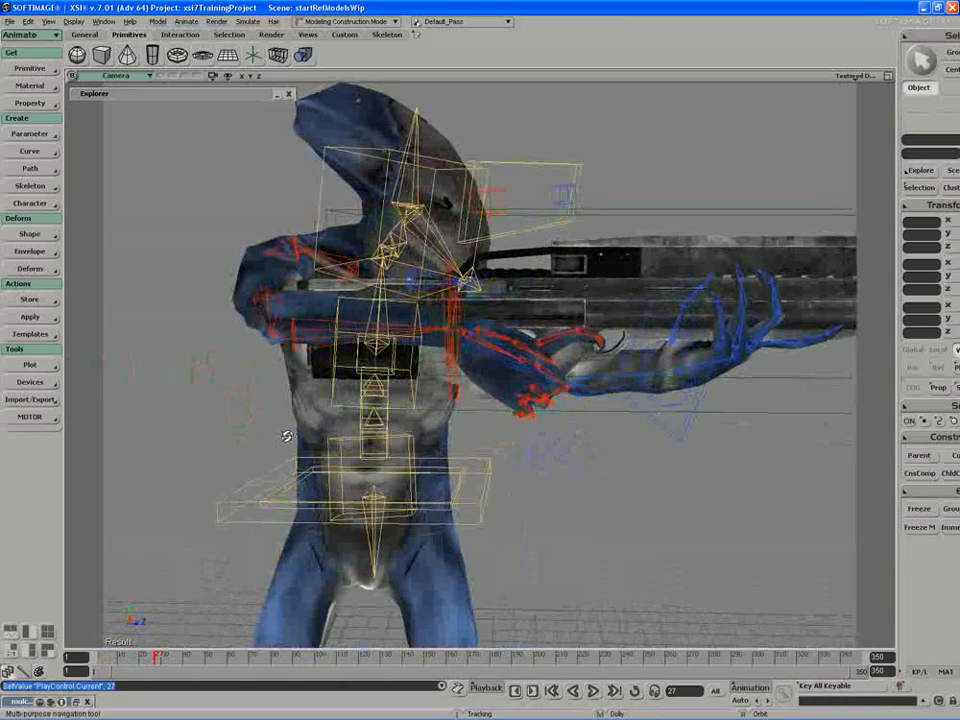
key(space)
click(602, 412)
Step: Try to translate the rifle's rifleSRT control, and undo the move
key(s)
middle_drag(598, 422, 566, 402)
key(v)
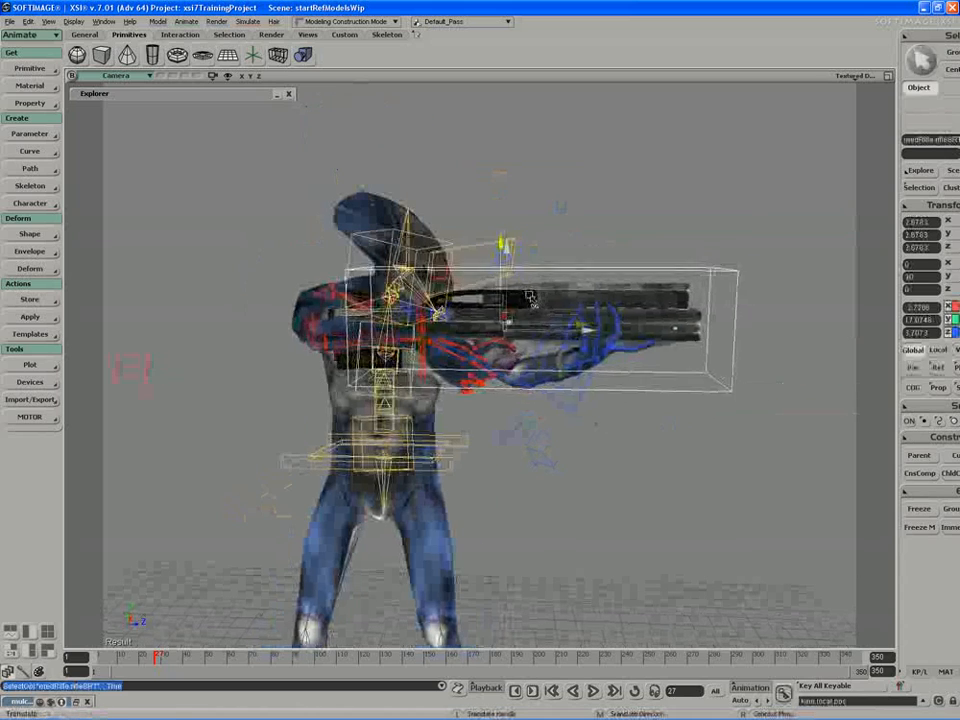
drag(530, 296, 538, 304)
key(ctrl+z)
Step: Enable constraint compensation and pose-constrain rifleSRT to the gunMovement null at frame 27, preserving the rifle's offset
key(s)
drag(472, 316, 497, 341)
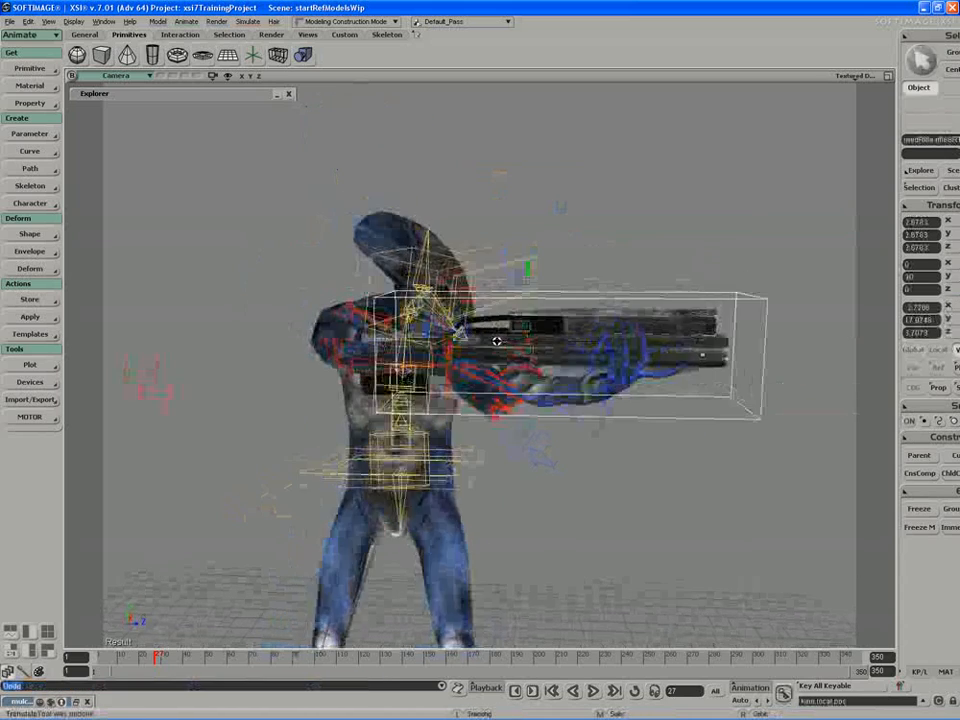
middle_drag(497, 341, 432, 400)
key(space)
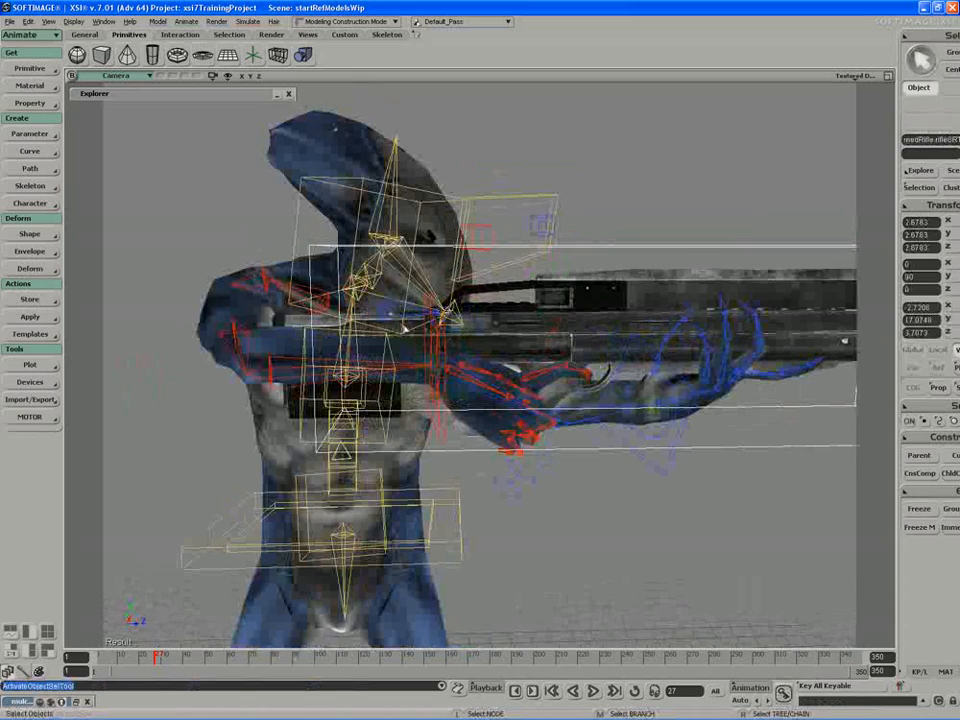
key(s)
right_drag(396, 386, 440, 395)
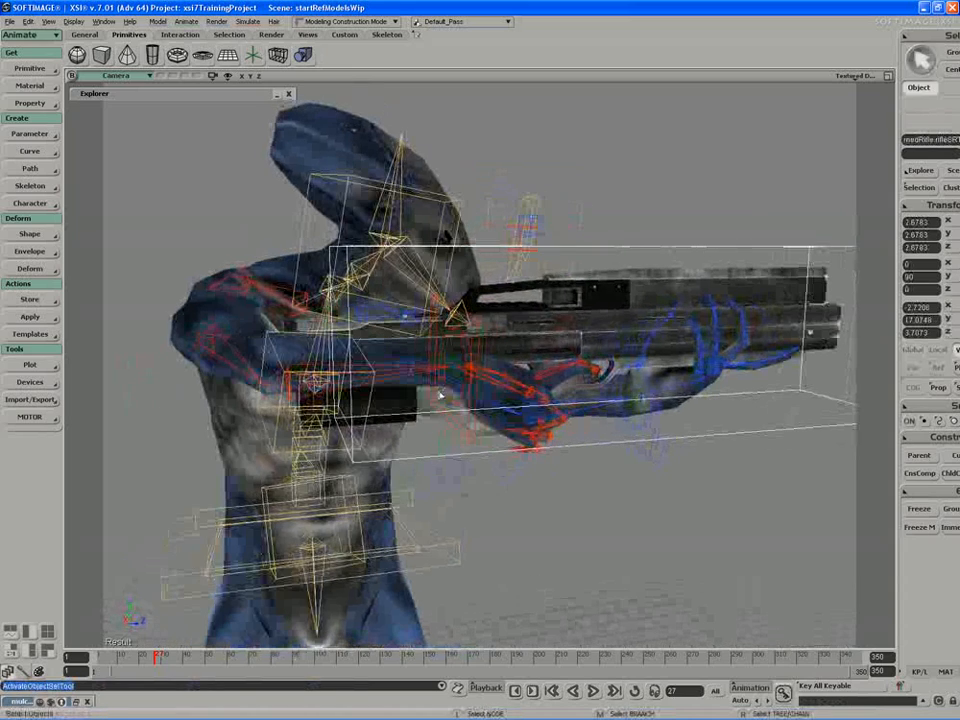
click(919, 473)
click(935, 437)
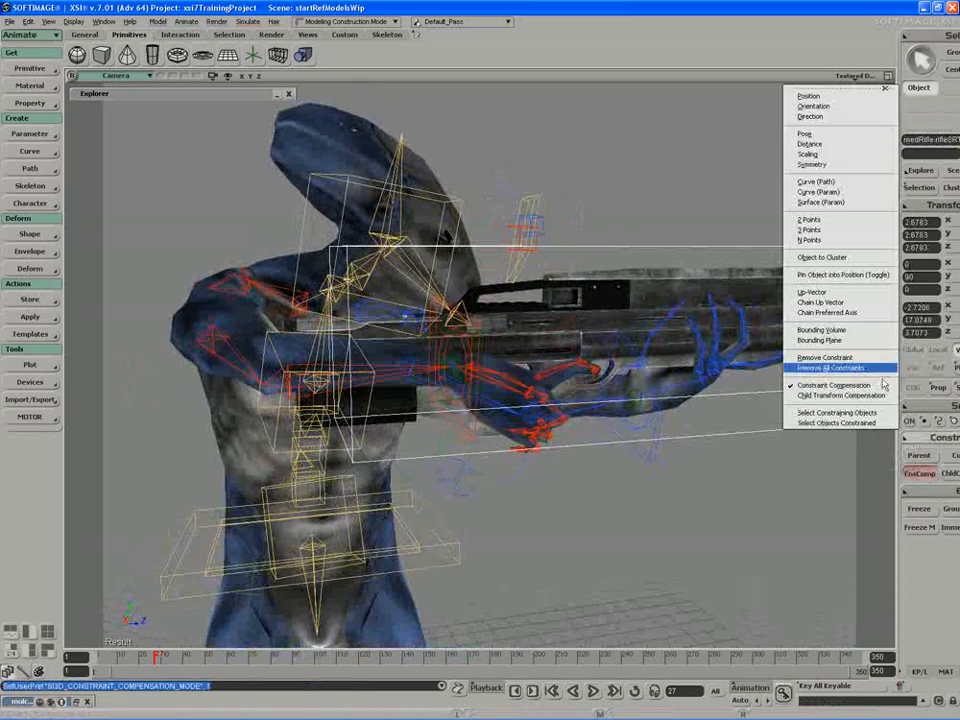
click(853, 139)
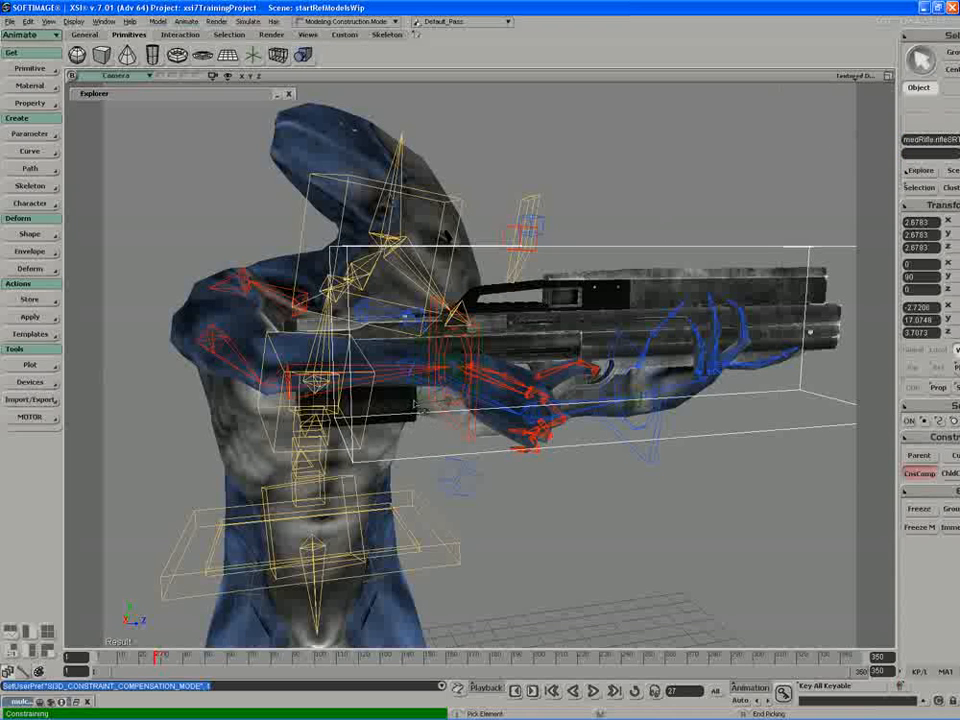
click(420, 403)
Step: Collapse rifleSRT's Pose Cns properties and turn constraint compensation back off
key(s)
right_drag(402, 403, 462, 388)
middle_drag(462, 388, 500, 350)
double_click(287, 78)
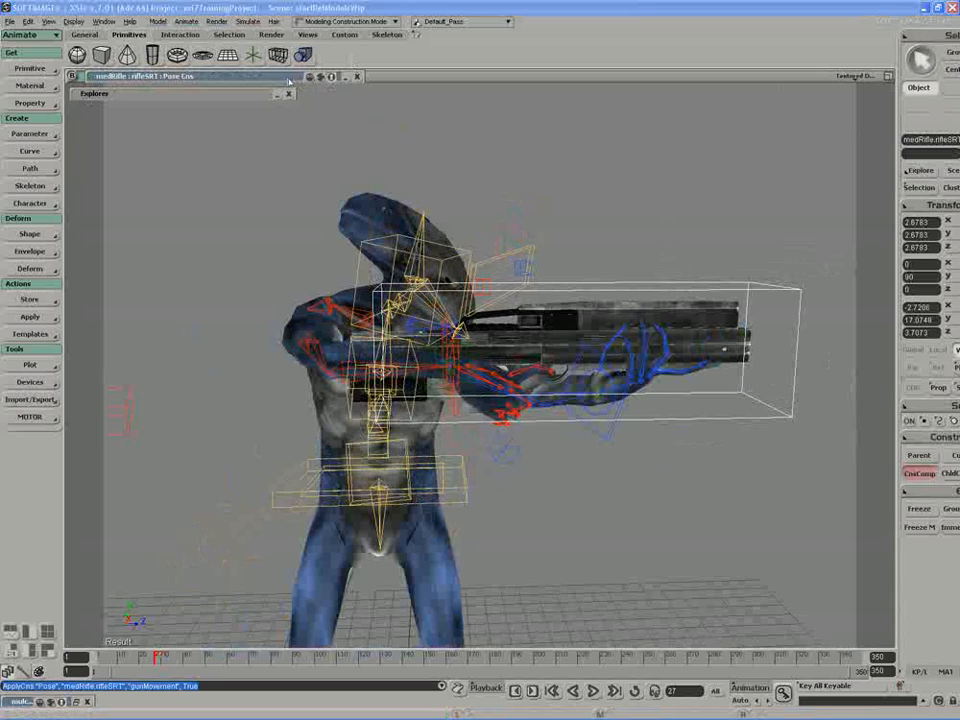
click(918, 473)
Step: Play the animation from the start and examine how the rifle follows the right hand from several angles
key(s)
middle_drag(866, 467, 755, 428)
drag(755, 428, 714, 403)
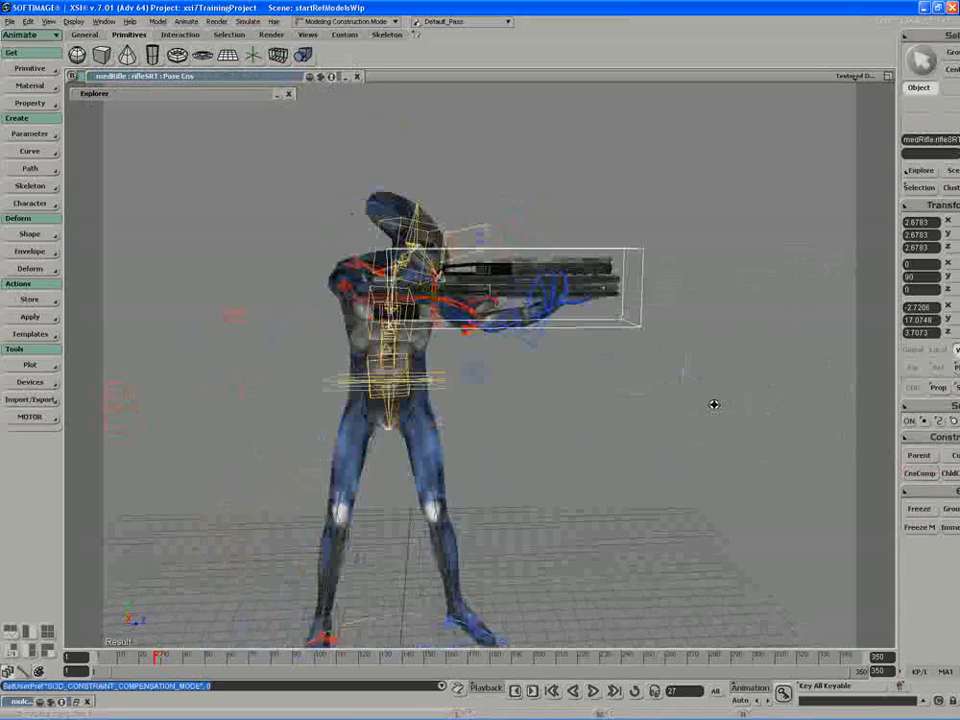
key(shift+F10)
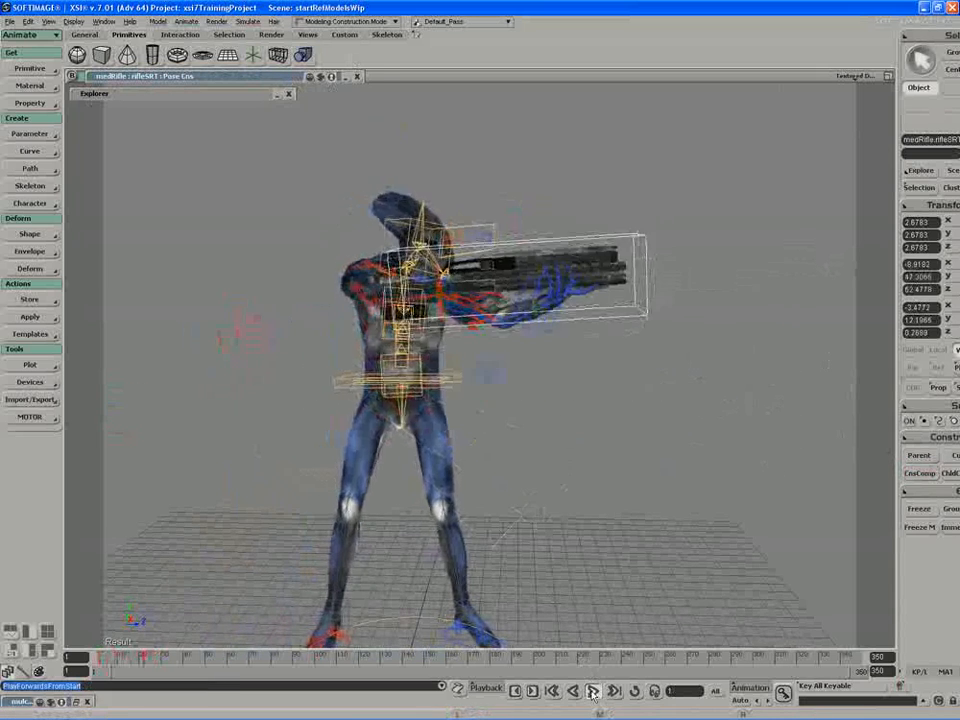
key(s)
right_drag(556, 569, 422, 536)
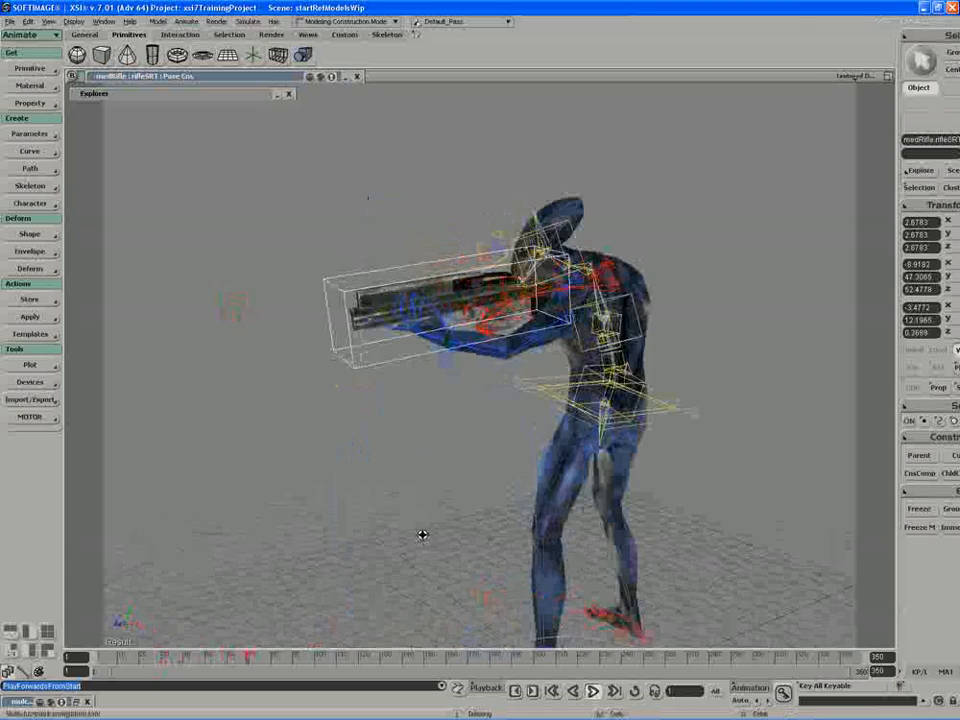
right_drag(572, 533, 527, 533)
key(space)
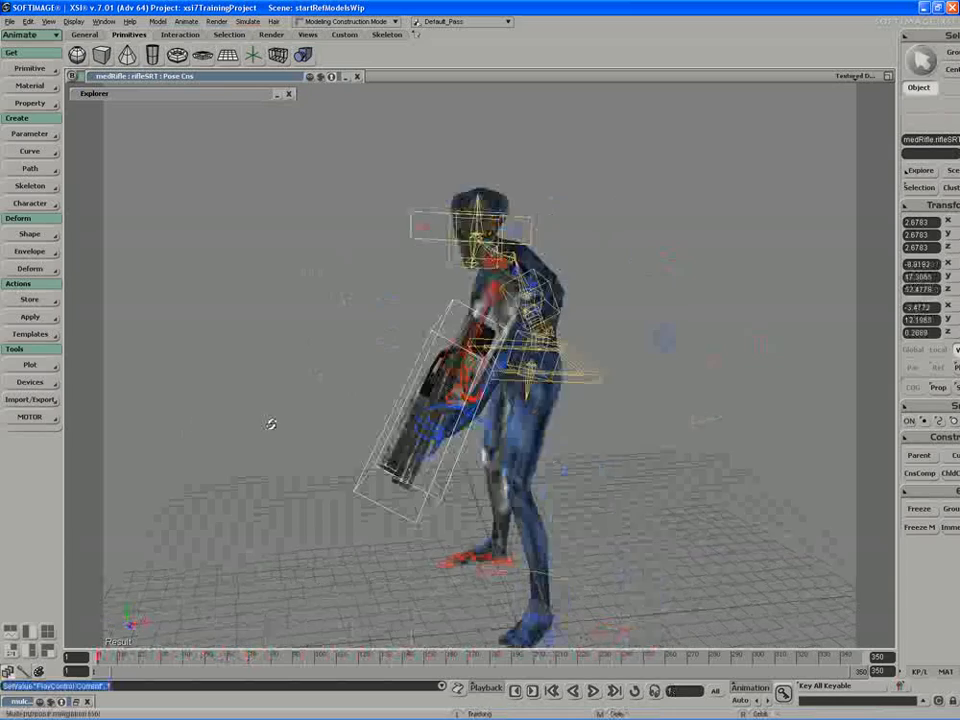
Step: Return the timeline to frame 1 and examine the rifle and both arms from the character's front
right_drag(364, 398, 339, 394)
drag(132, 658, 86, 657)
key(s)
mouse_move(225, 497)
right_down()
mouse_move(171, 497)
mouse_move(225, 505)
mouse_move(214, 506)
mouse_move(224, 480)
right_up()
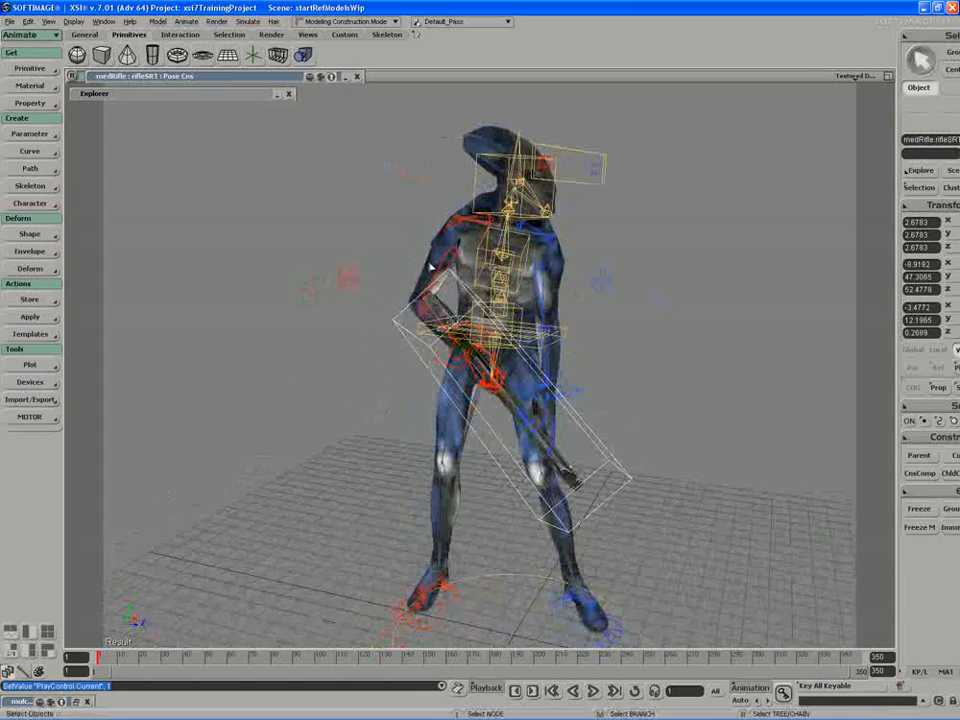
Step: Display the camera view in wireframe and view the character and rifle from the front
click(855, 75)
click(792, 210)
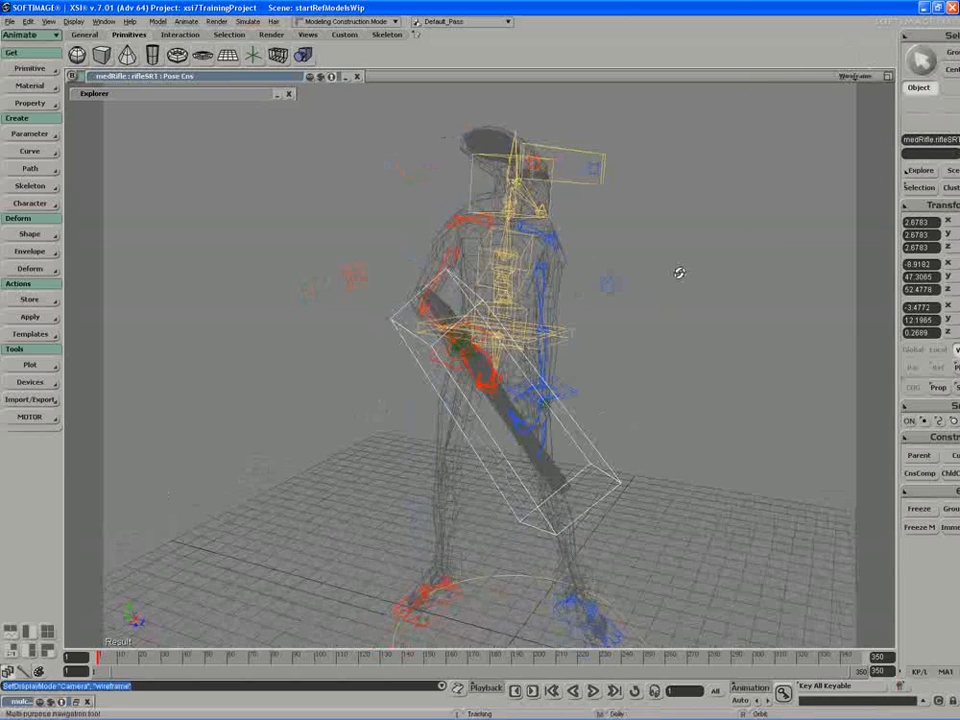
right_drag(679, 273, 638, 253)
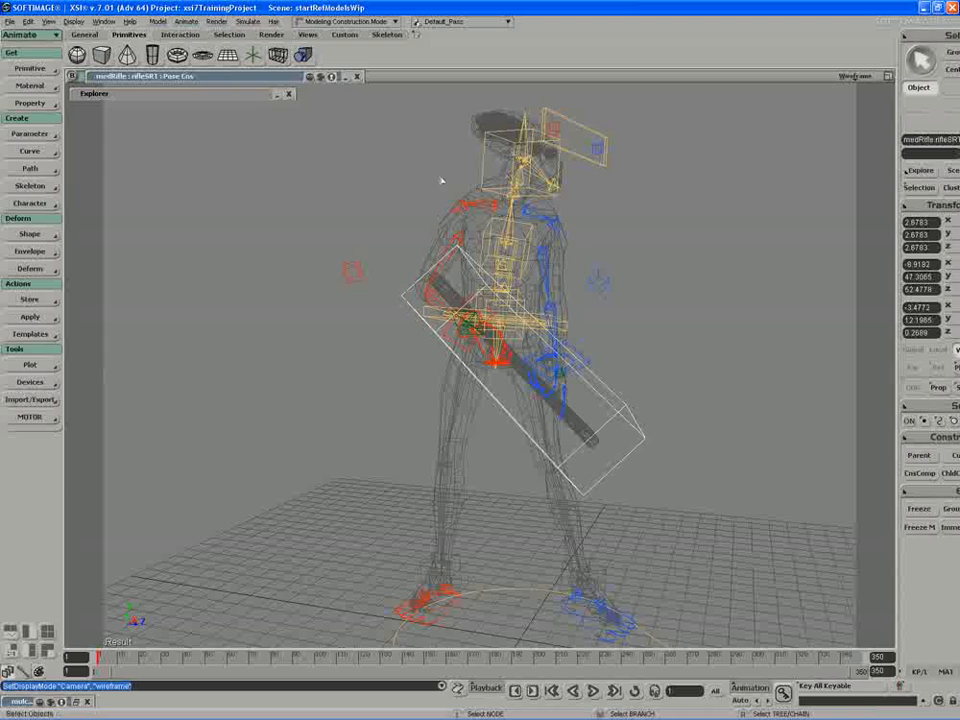
Step: Save the scene under the new name startRefModelsWipAnimateGunScene in the project's Scenes folder
click(8, 21)
click(28, 75)
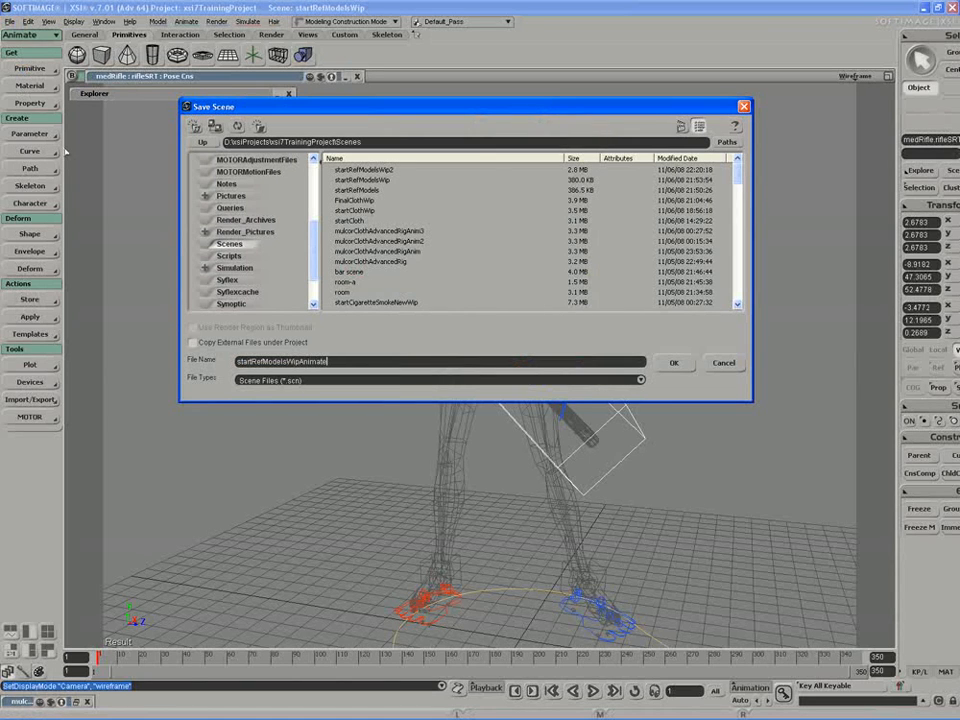
key(Return)
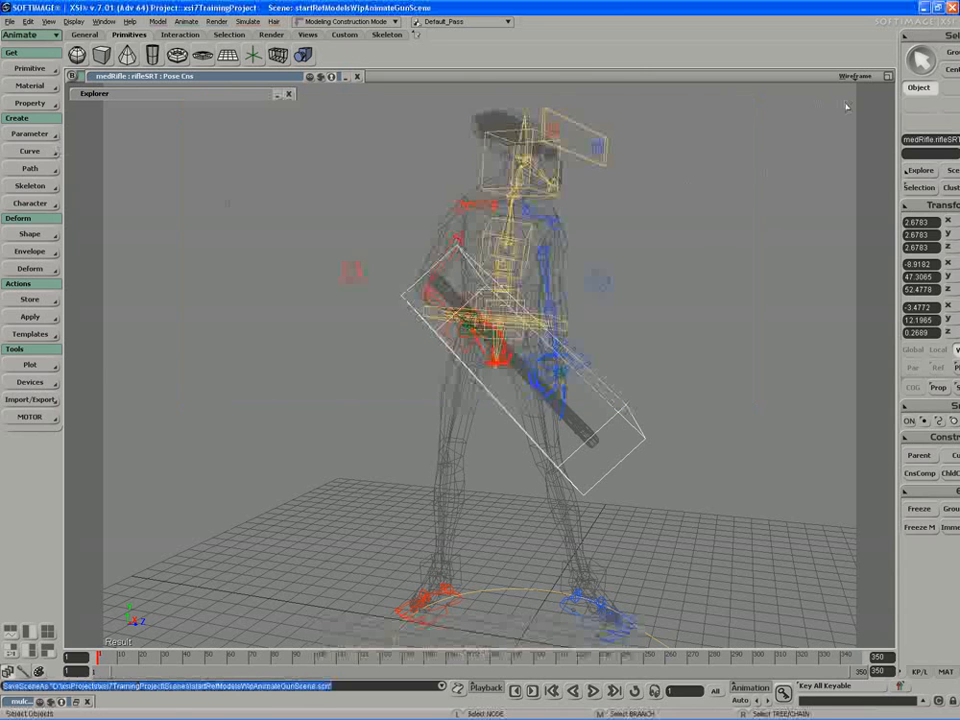
Step: Restore the four-view layout and examine the scene hierarchy's gunMovement null, medRifle and mulcorRefModelParent models
click(887, 77)
scroll(281, 189, down, 3)
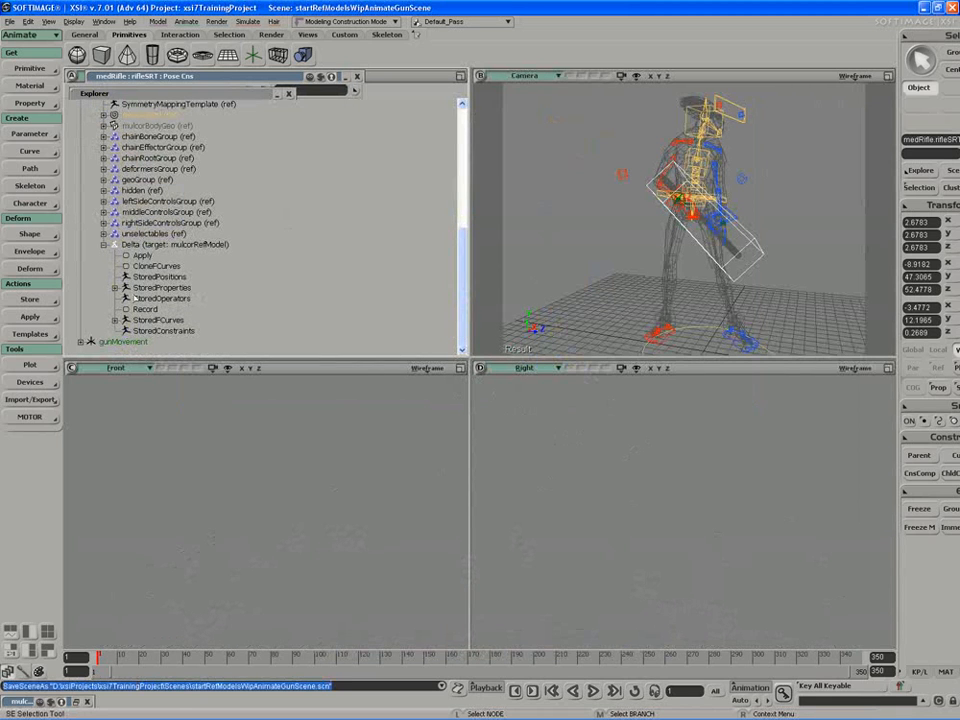
scroll(279, 270, up, 10)
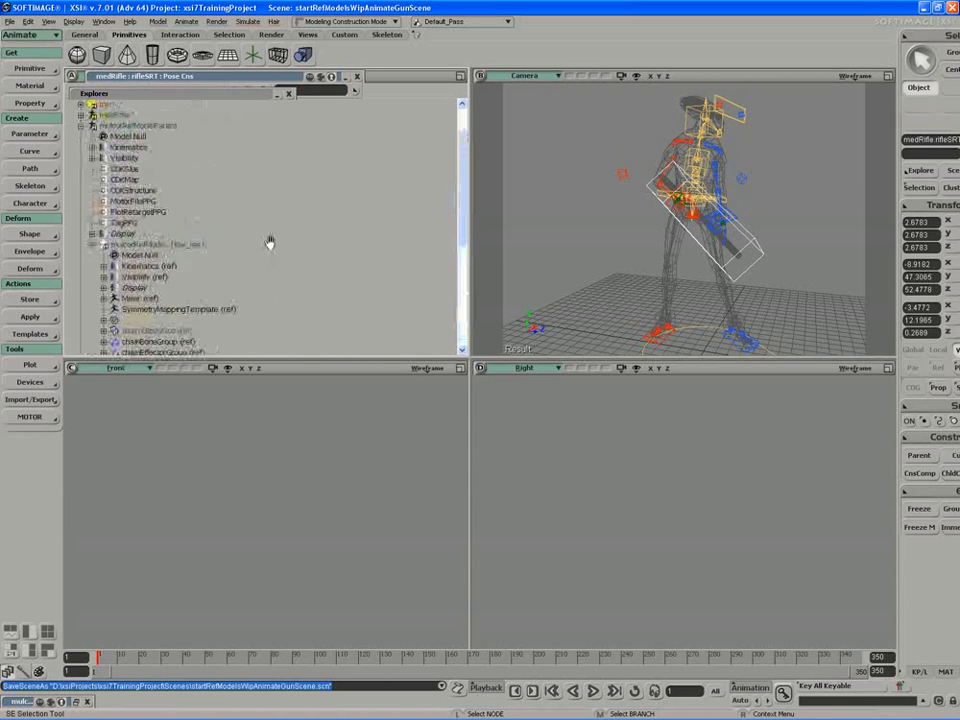
click(80, 169)
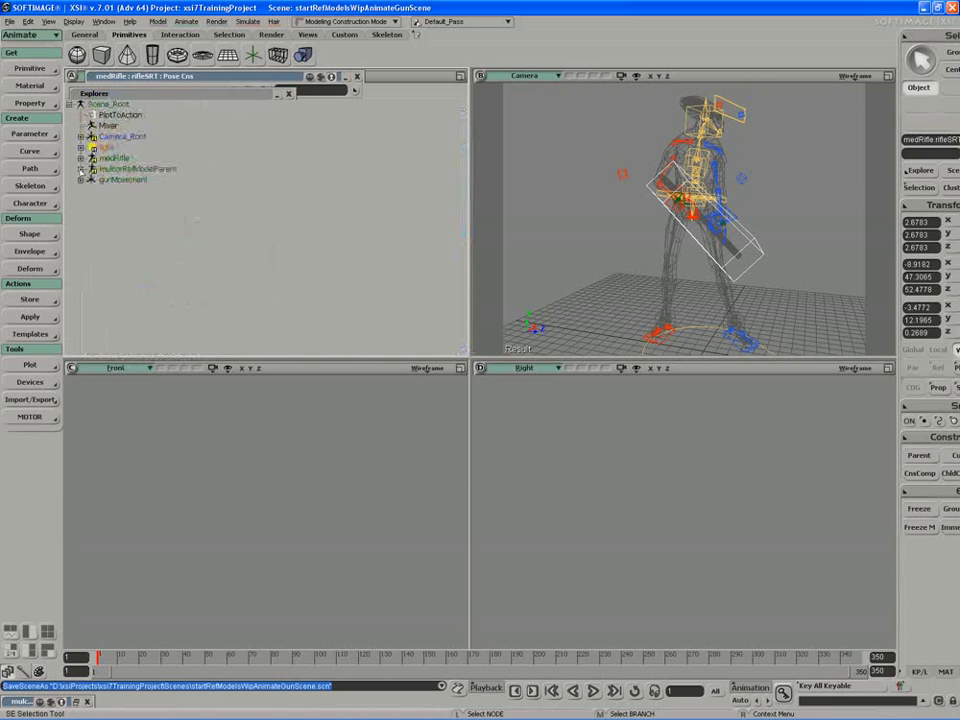
click(120, 180)
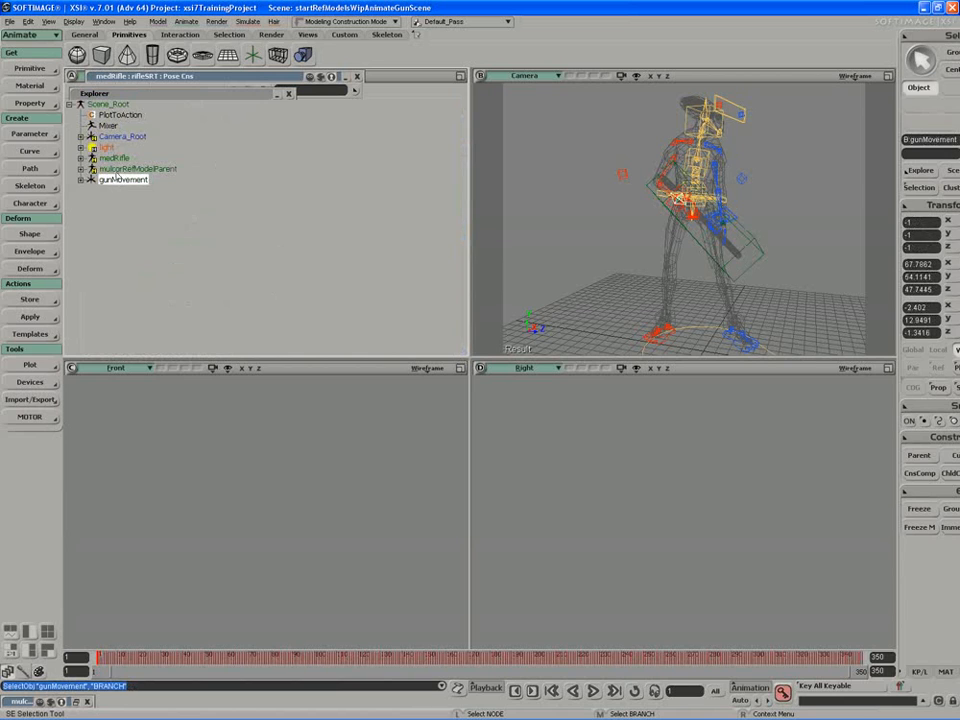
click(114, 159)
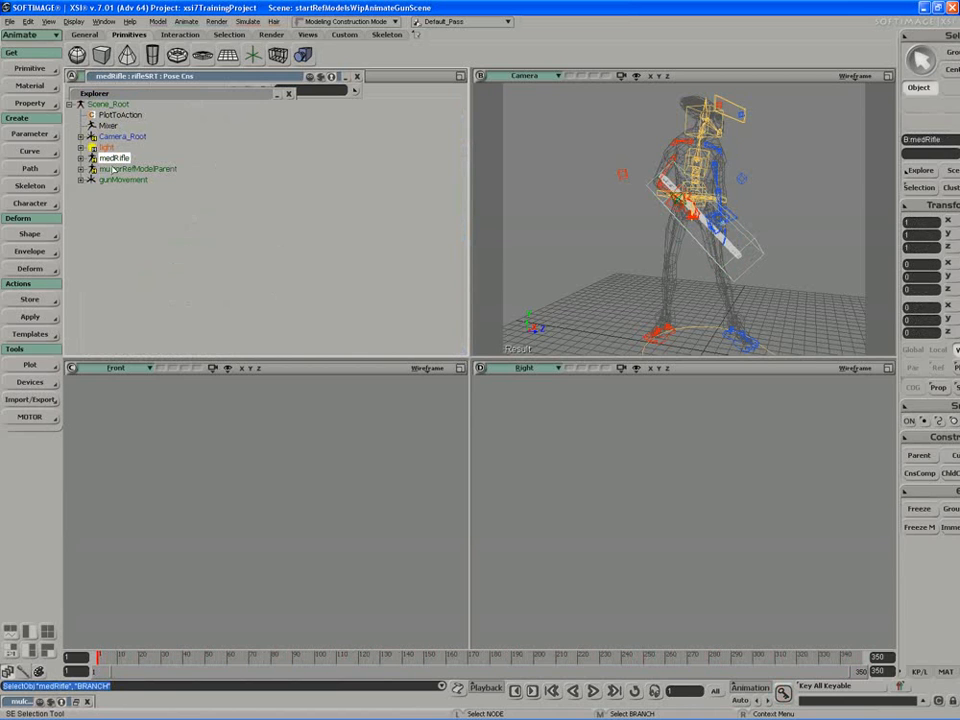
click(114, 170)
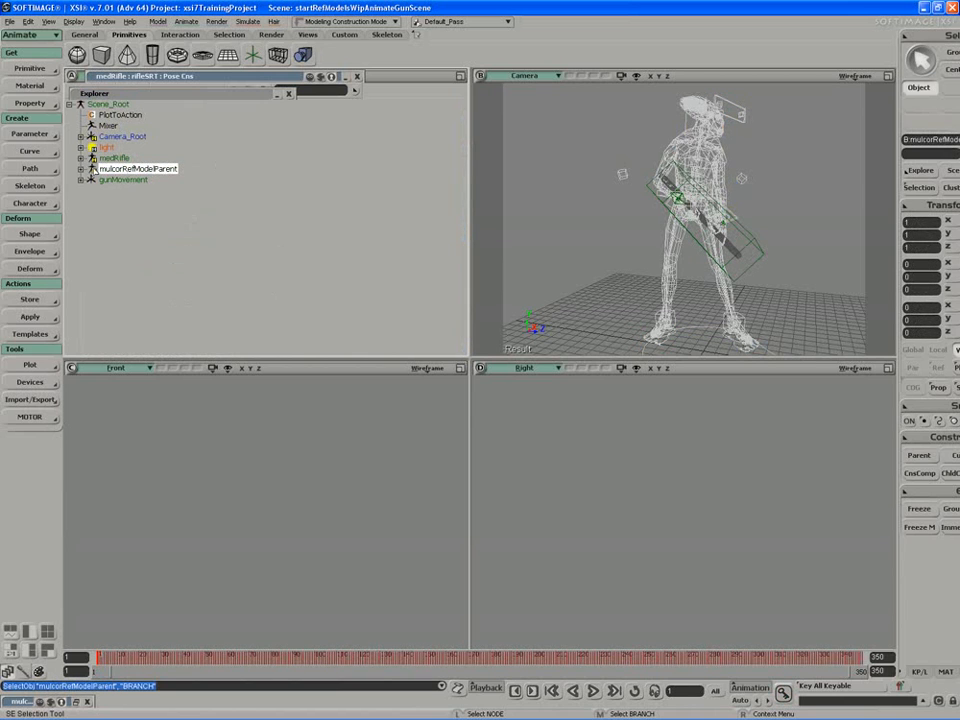
click(81, 170)
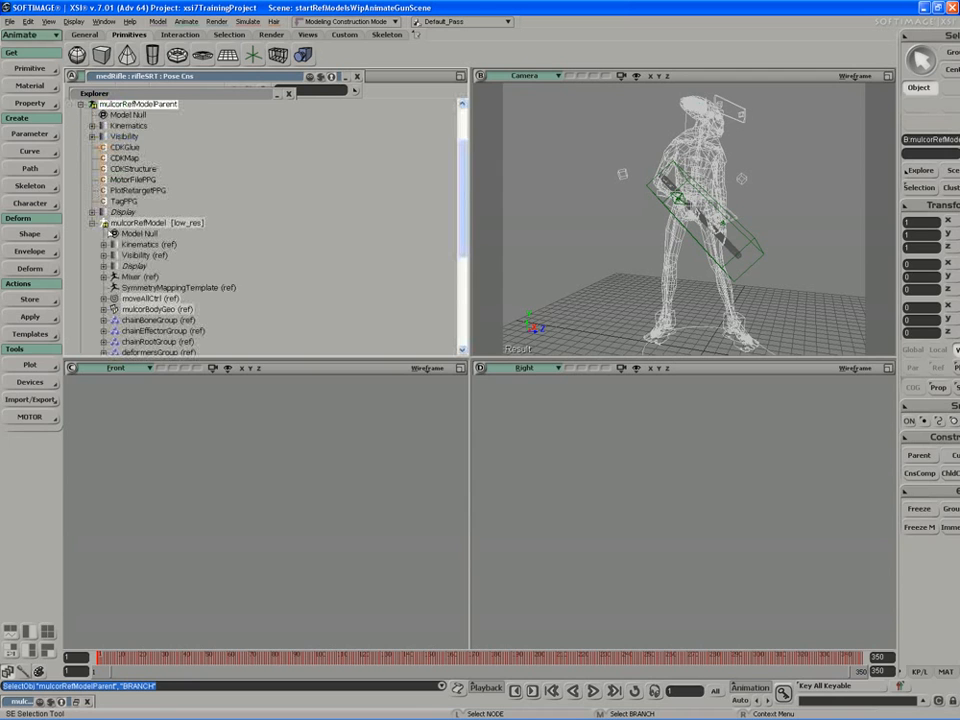
scroll(305, 200, up, 2)
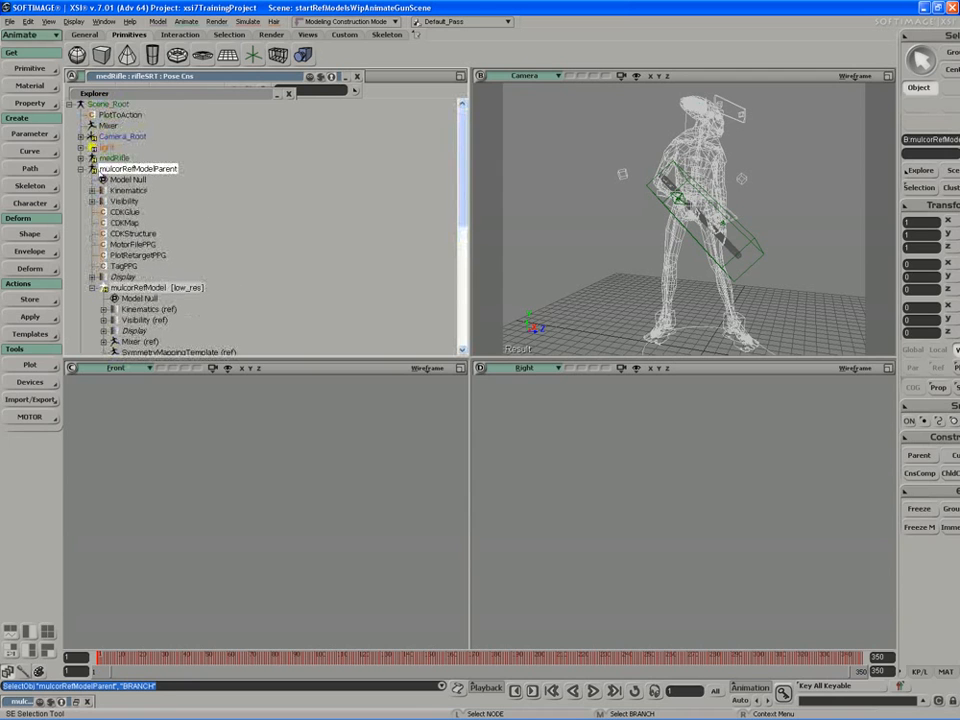
click(81, 169)
click(121, 180)
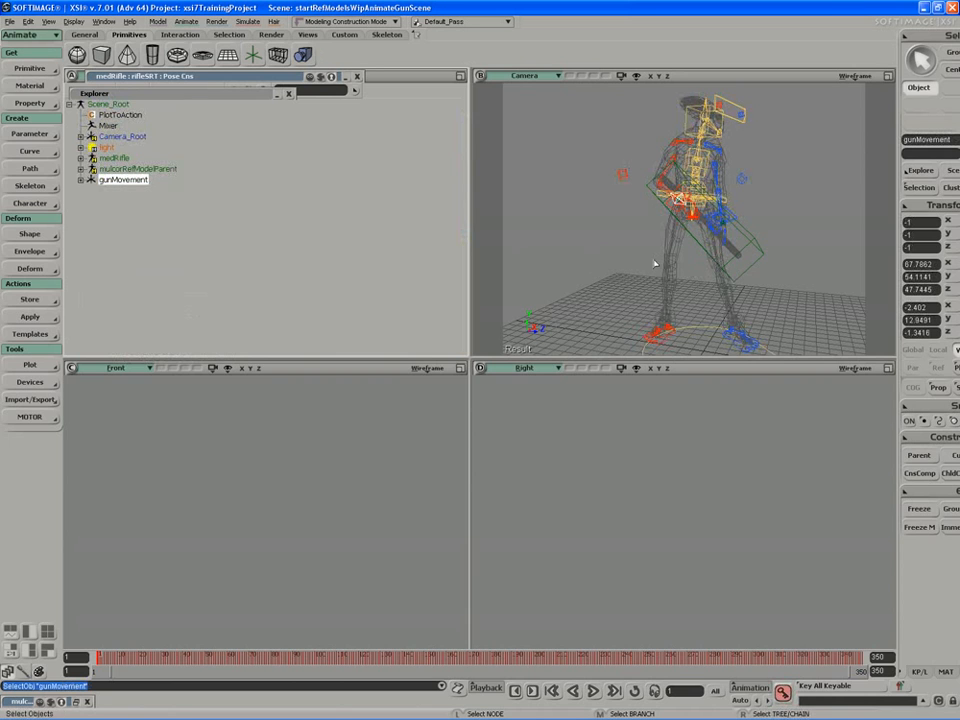
key(s)
right_drag(656, 264, 561, 236)
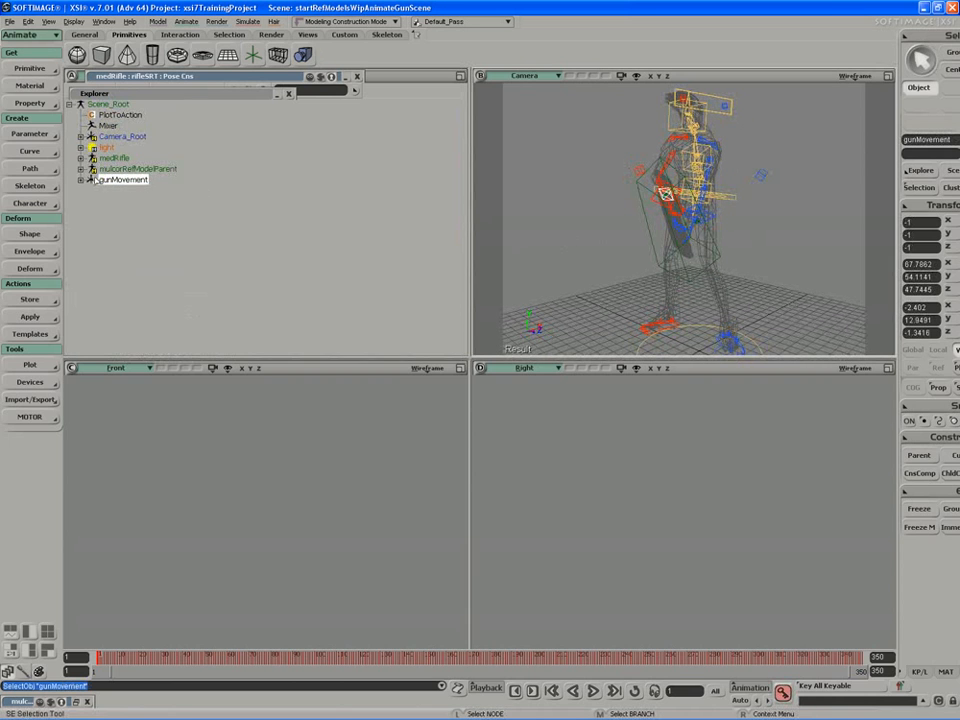
Step: Open mulcorRefModel's properties, maximize the camera view, and make med_res the active resolution
click(82, 169)
click(104, 224)
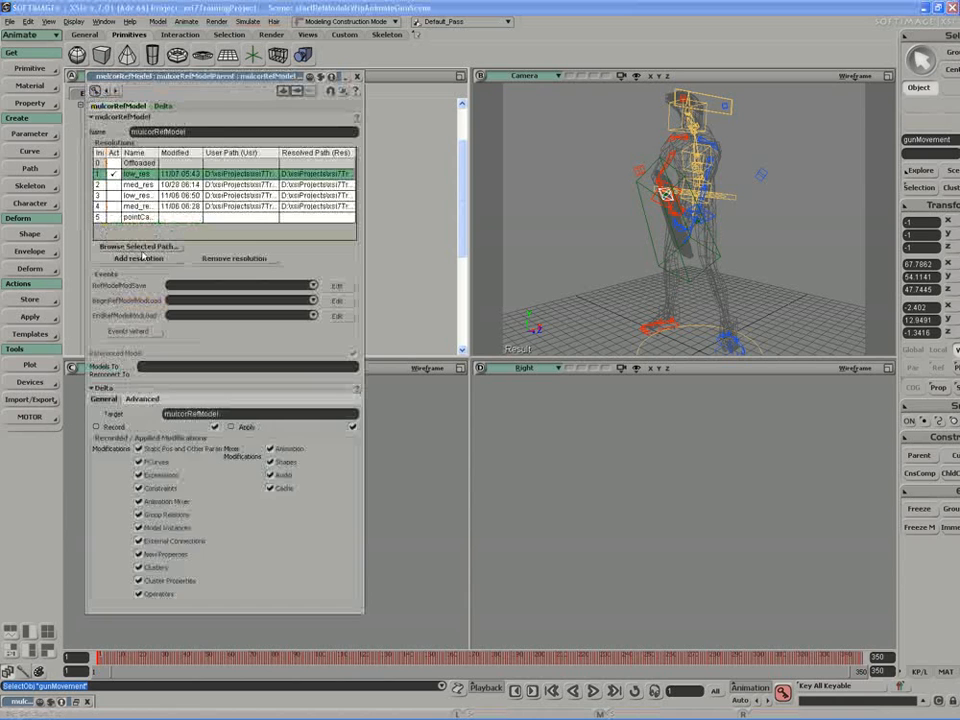
click(886, 78)
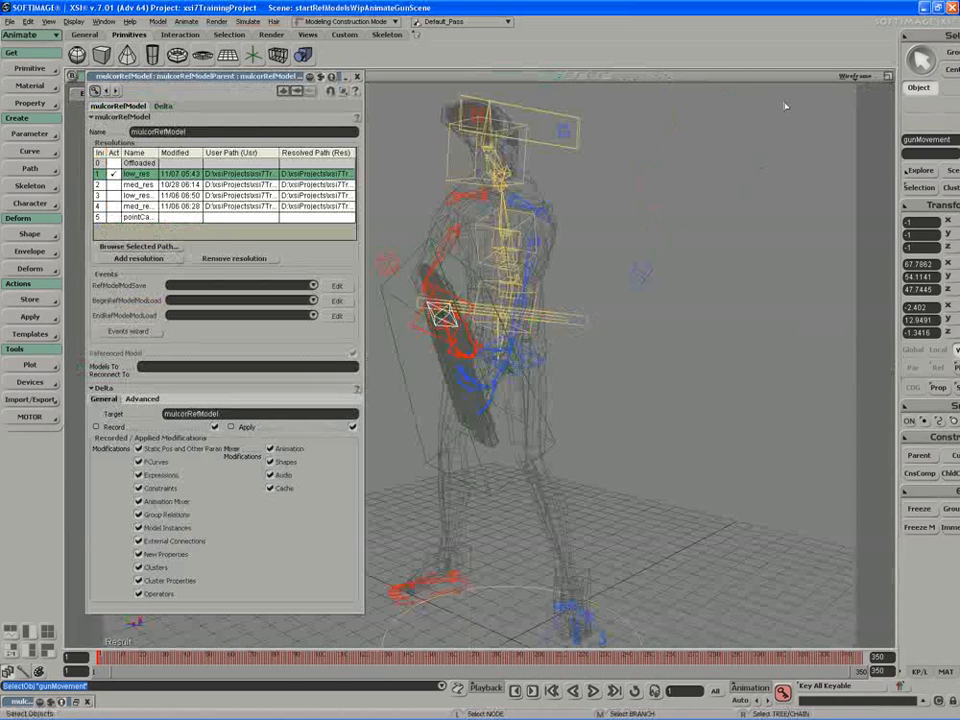
key(s)
right_drag(690, 182, 575, 244)
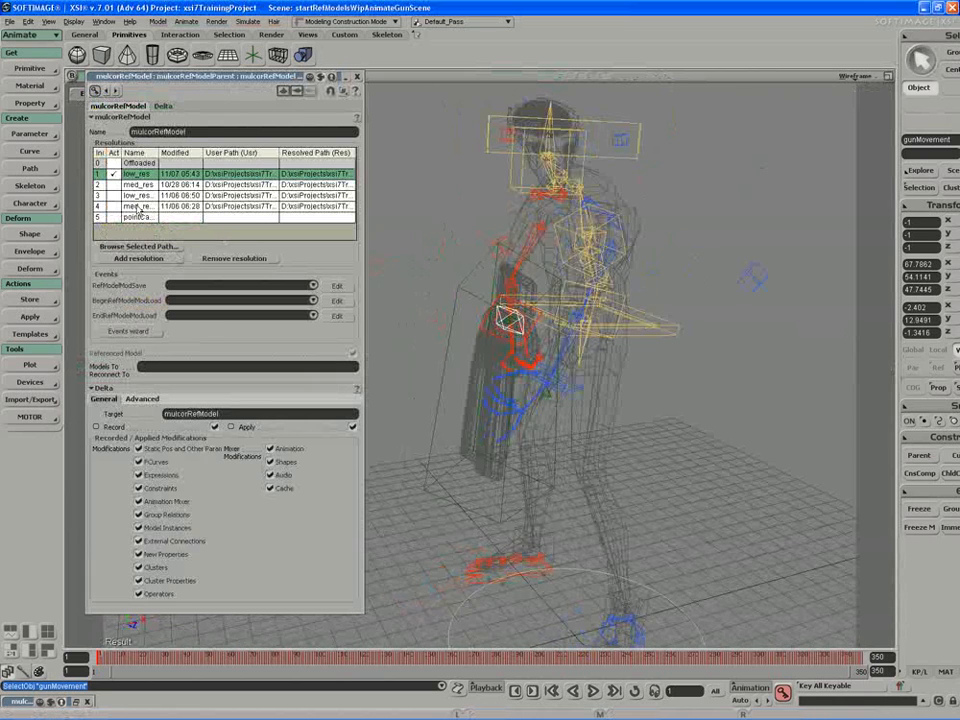
click(112, 185)
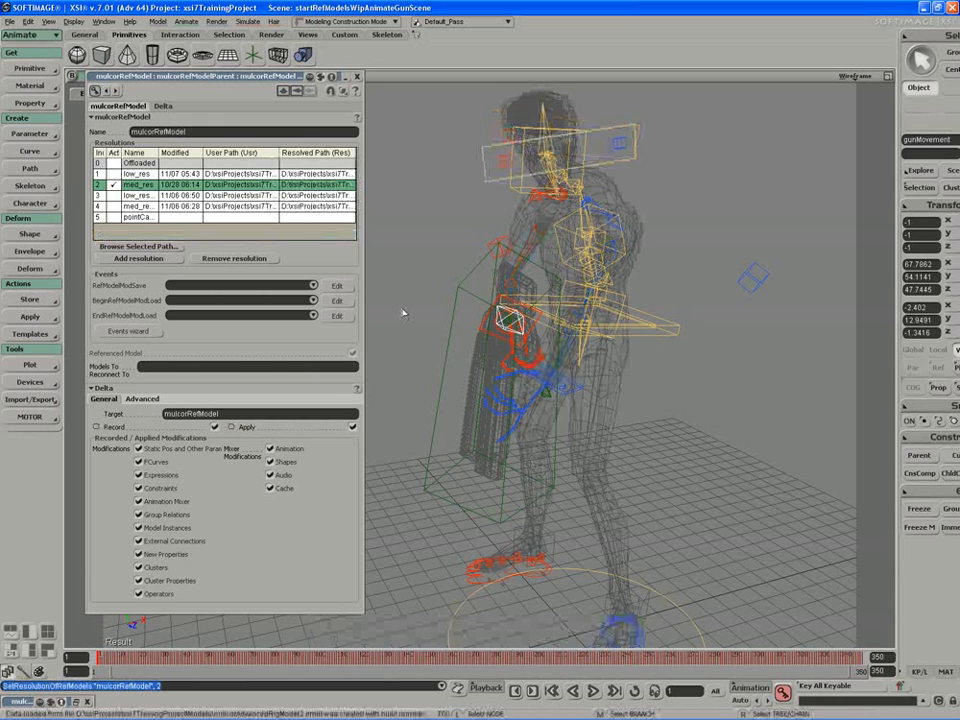
Step: Display the camera view as textured decal and scrub the opening frames to check the med_res character, ending at frame 1
middle_click(857, 77)
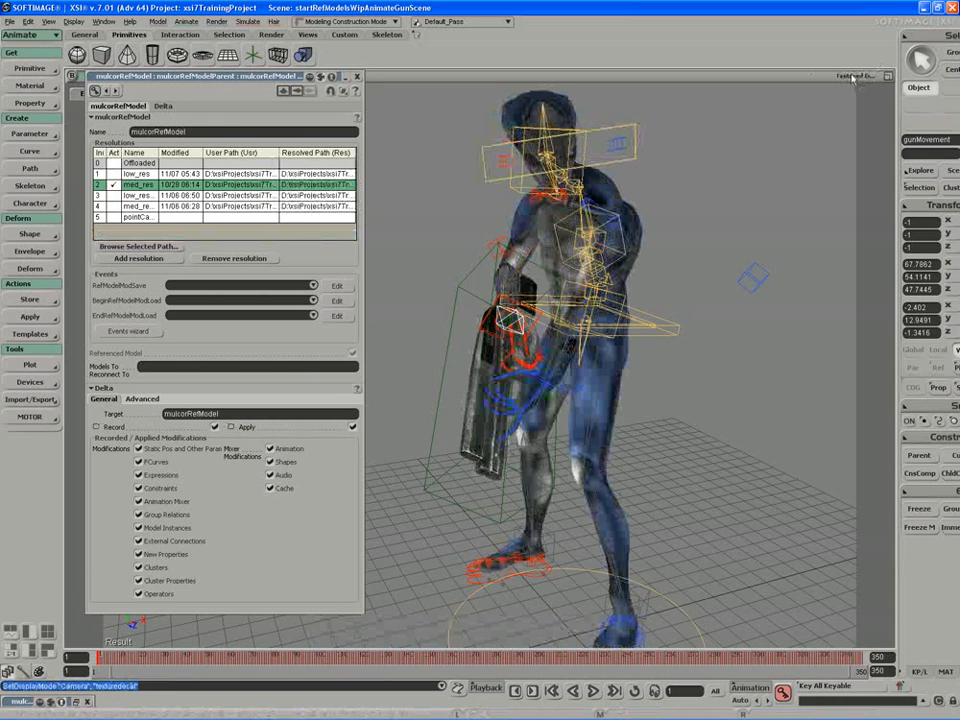
key(s)
mouse_move(738, 200)
right_down()
mouse_move(777, 202)
mouse_move(754, 204)
right_up()
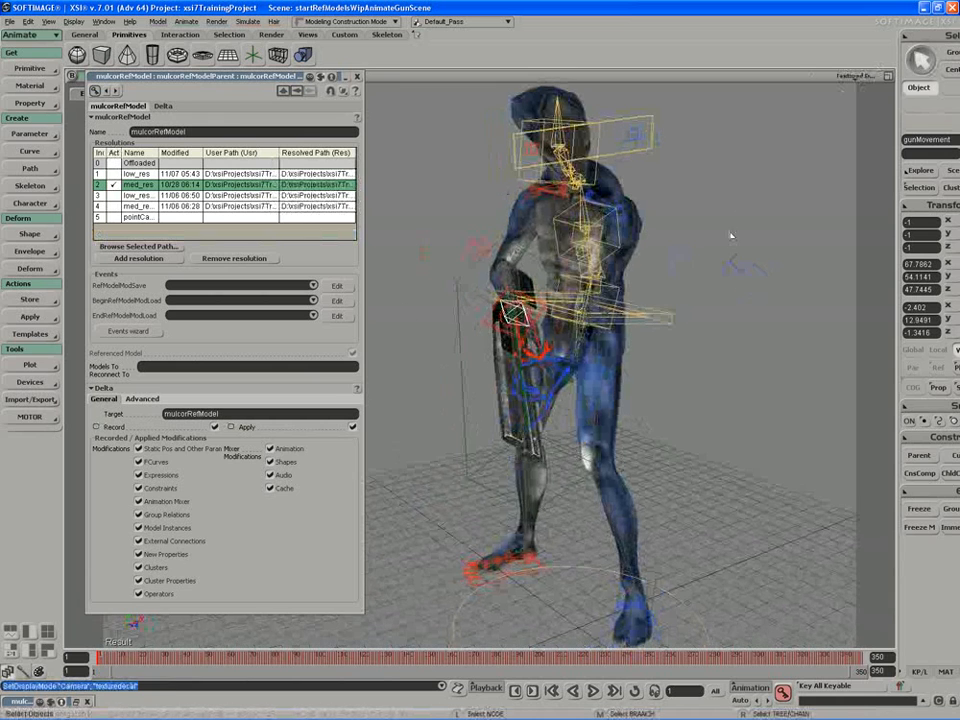
drag(98, 657, 60, 667)
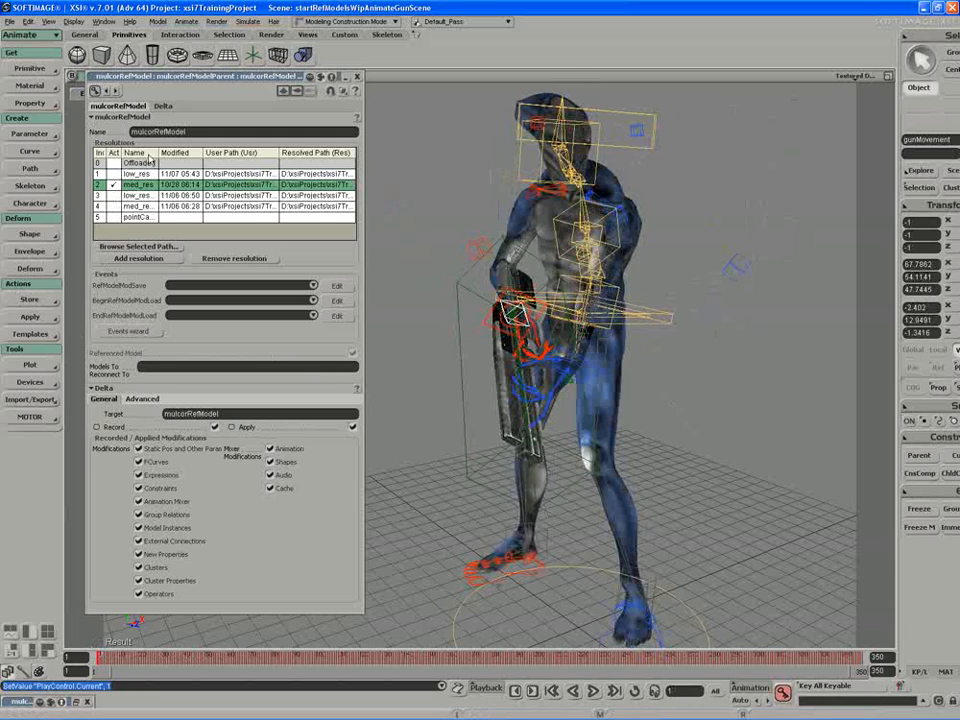
Step: Widen the Name column in mulcorRefModel's resolution list and make low_res the active resolution
double_click(157, 151)
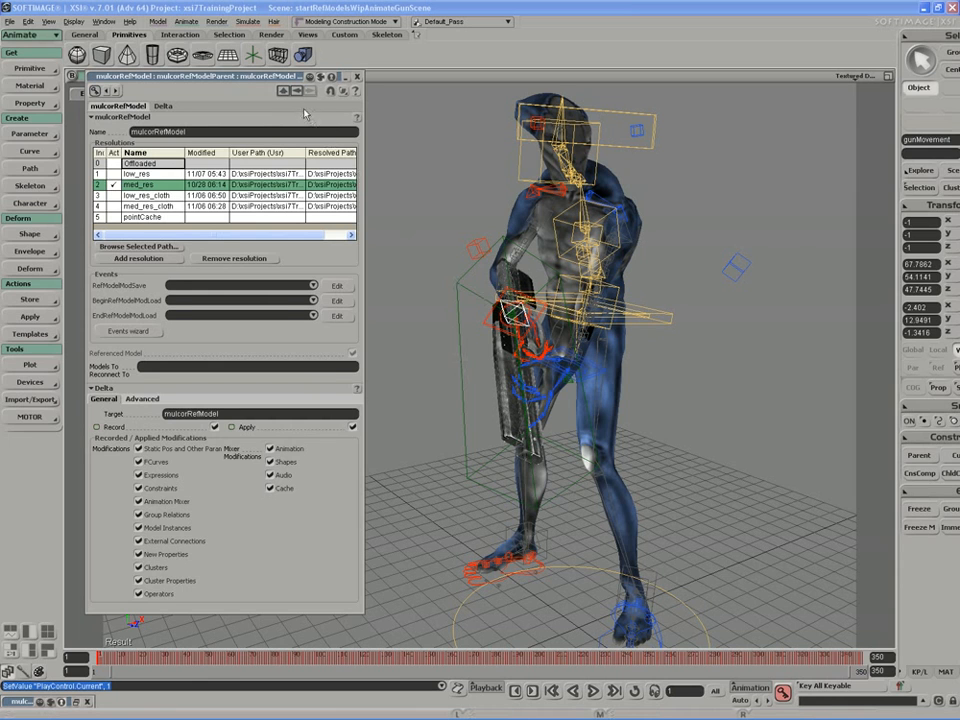
drag(276, 80, 291, 91)
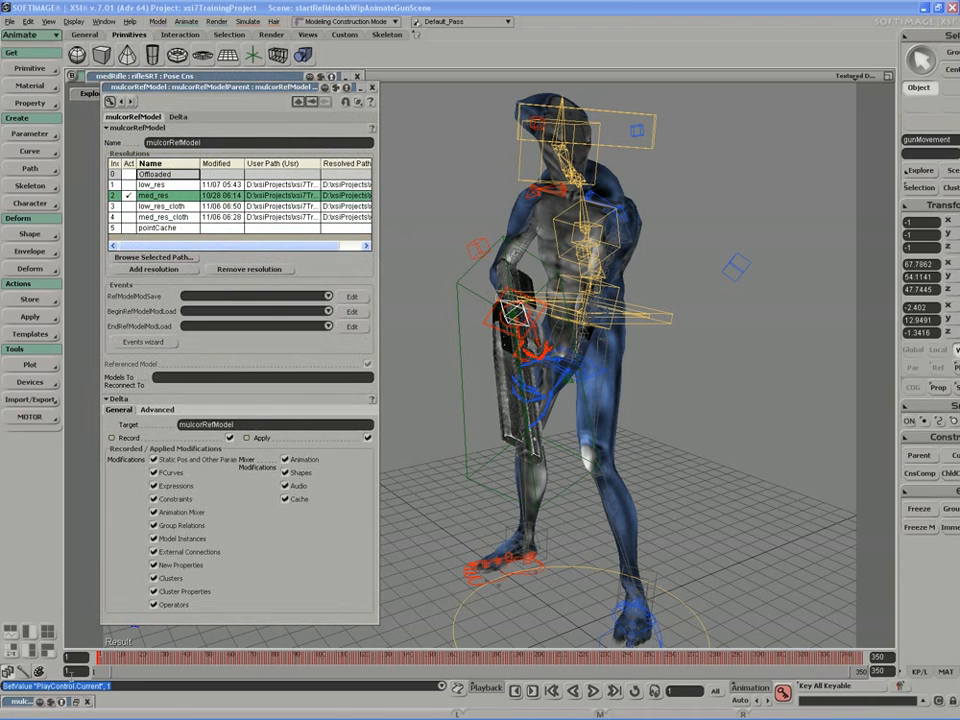
drag(104, 658, 78, 645)
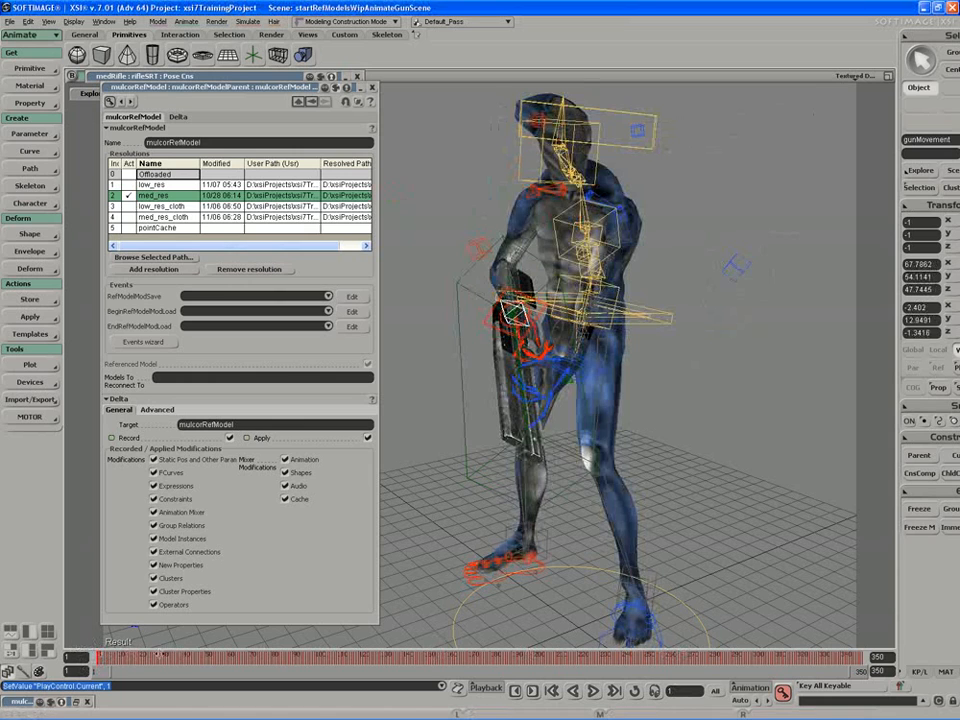
mouse_move(104, 656)
mouse_down()
mouse_move(516, 648)
mouse_move(93, 648)
mouse_up()
click(128, 184)
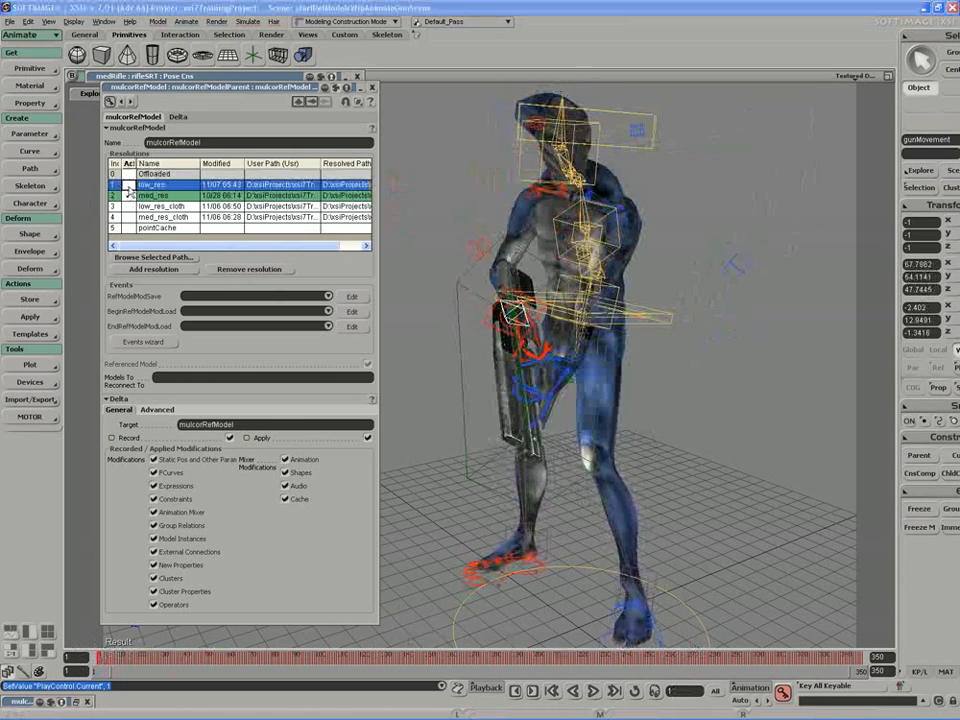